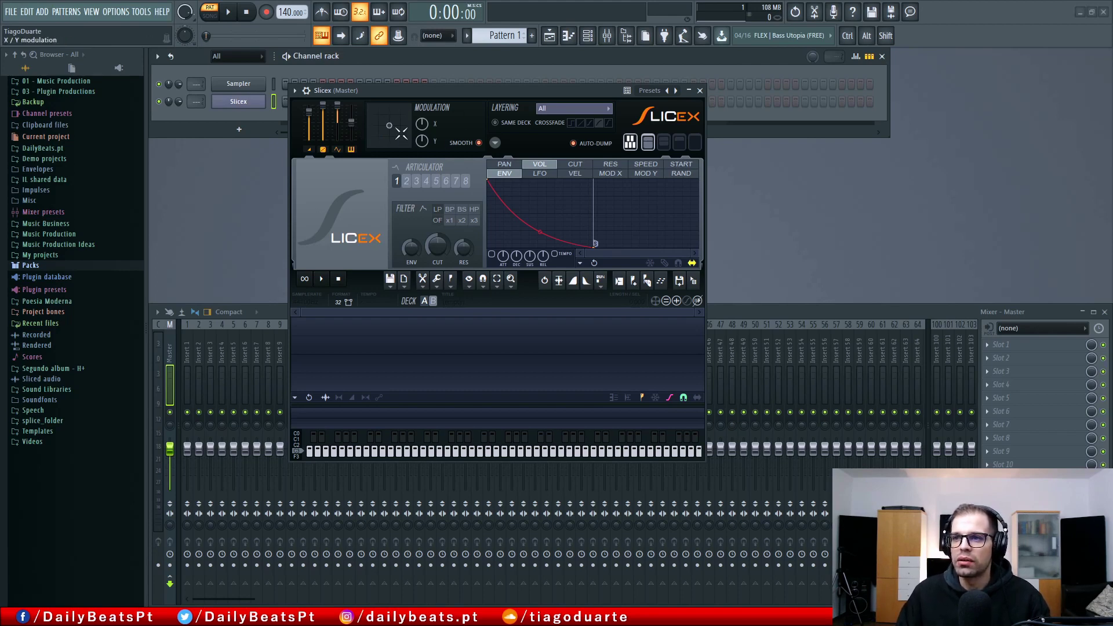
Adjust the modulation X and Y amounts in Slicex.
mouse_move(426, 122)
mouse_down()
mouse_move(422, 145)
mouse_move(422, 135)
mouse_up()
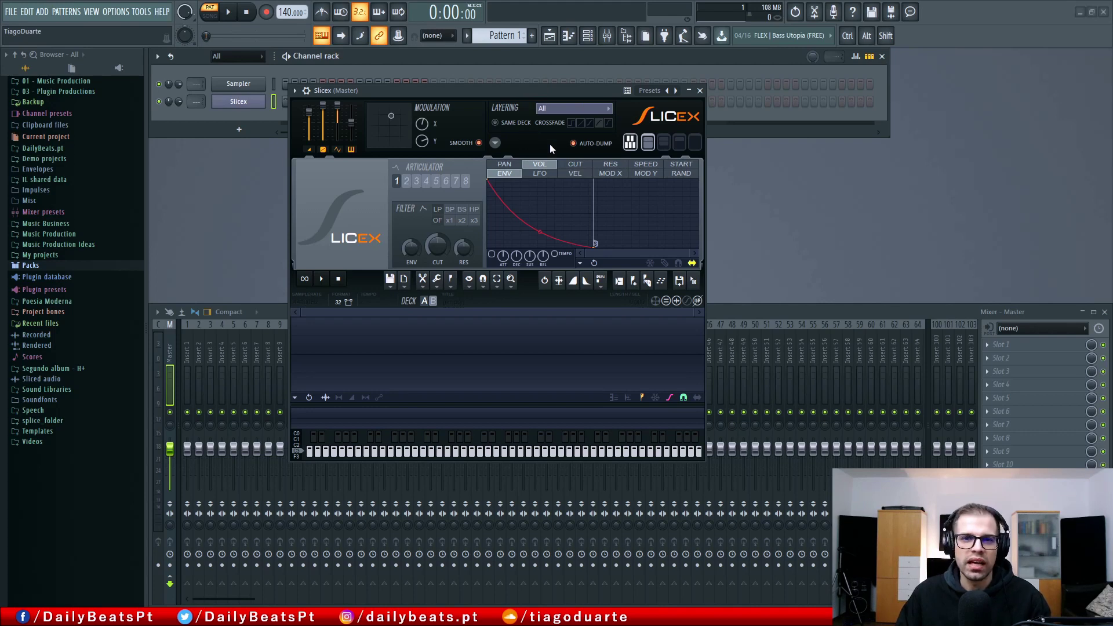
Preview Slicex's compact and no-audio-editor display modes and toggle the keyboard view, ending in full display mode.
click(663, 143)
click(693, 143)
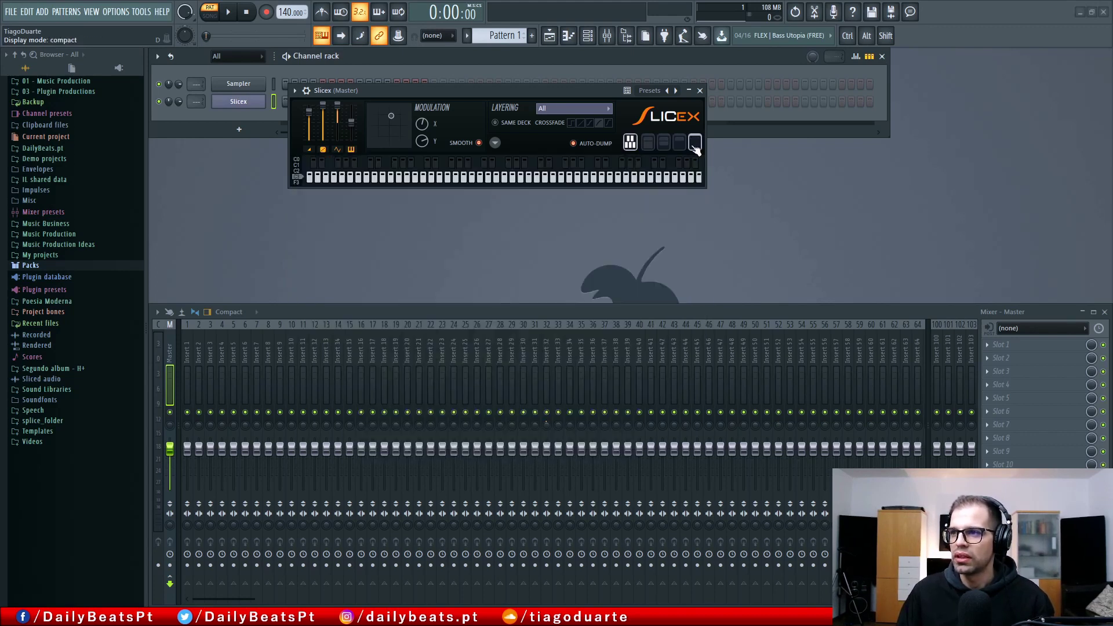
click(664, 142)
click(648, 143)
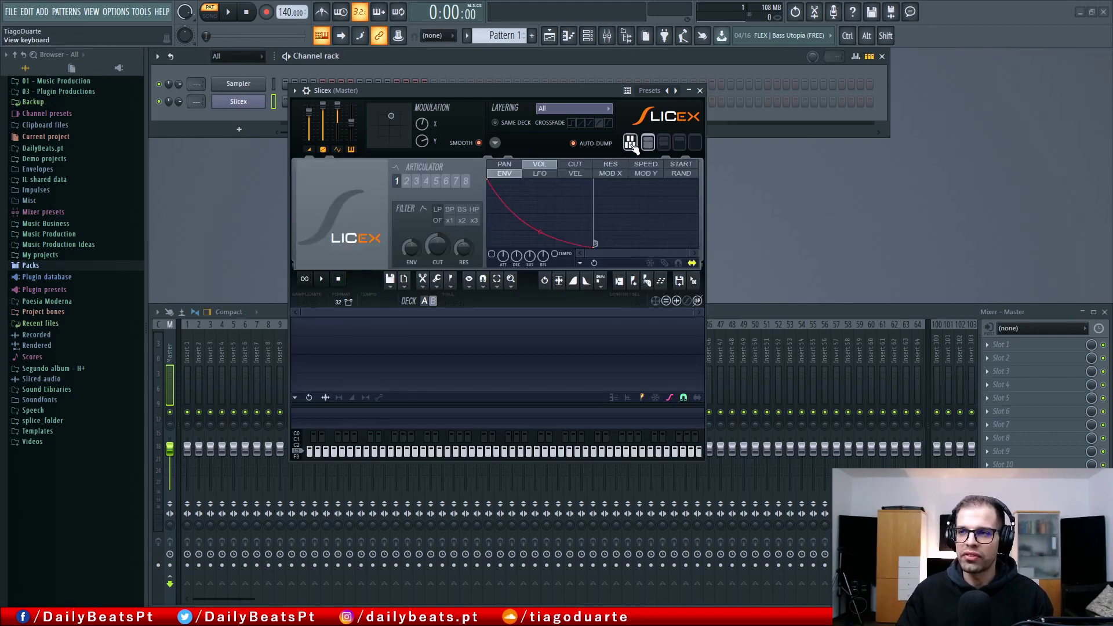
click(631, 143)
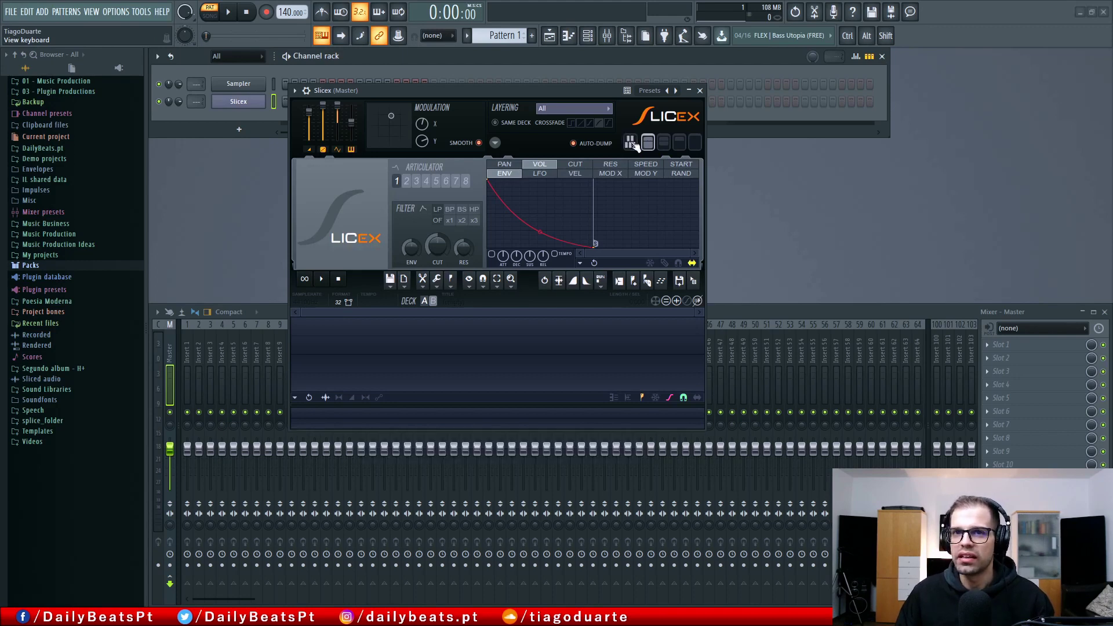
click(631, 143)
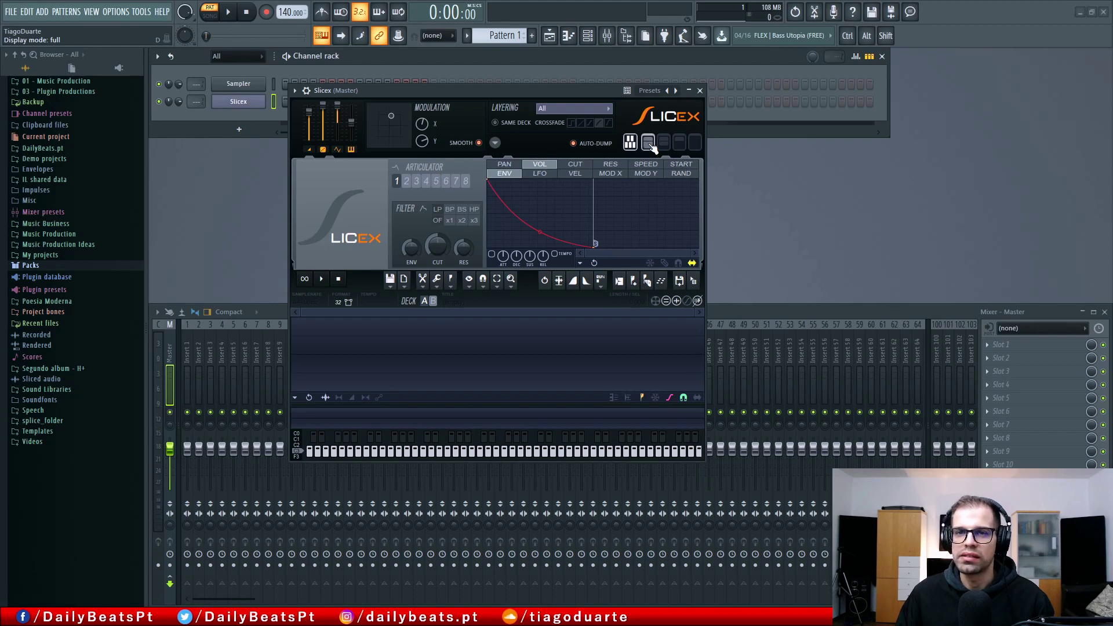
click(664, 143)
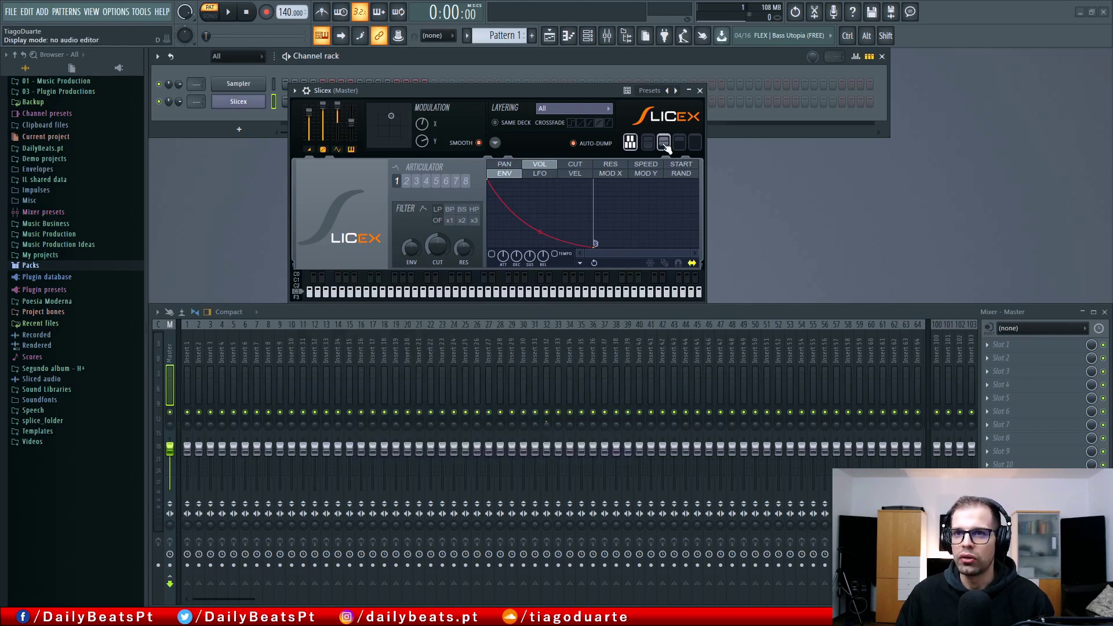
click(679, 145)
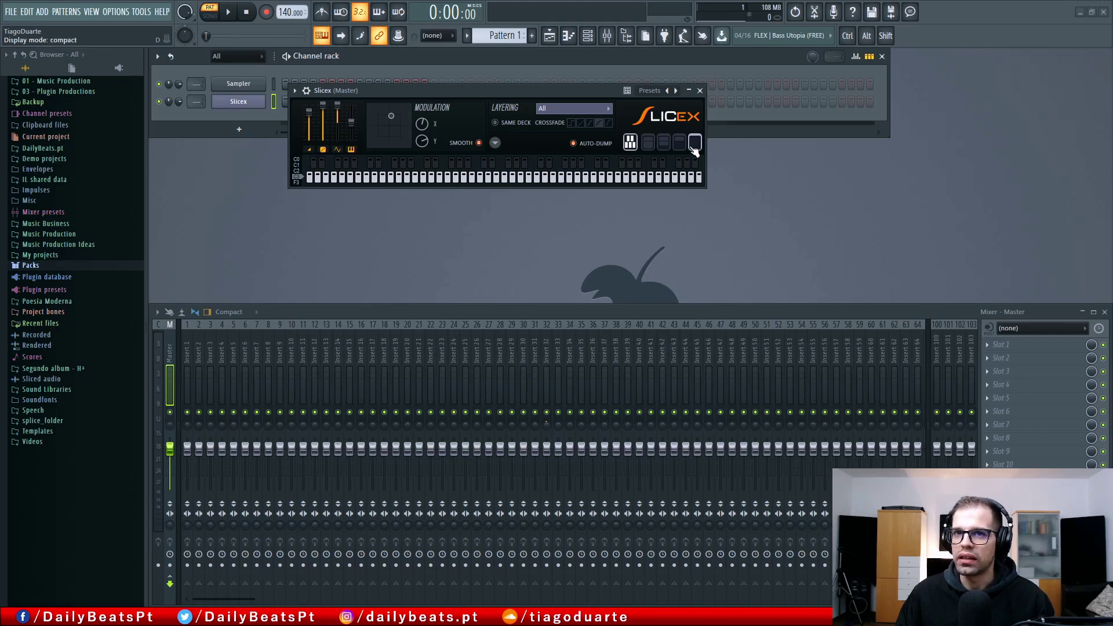
click(648, 143)
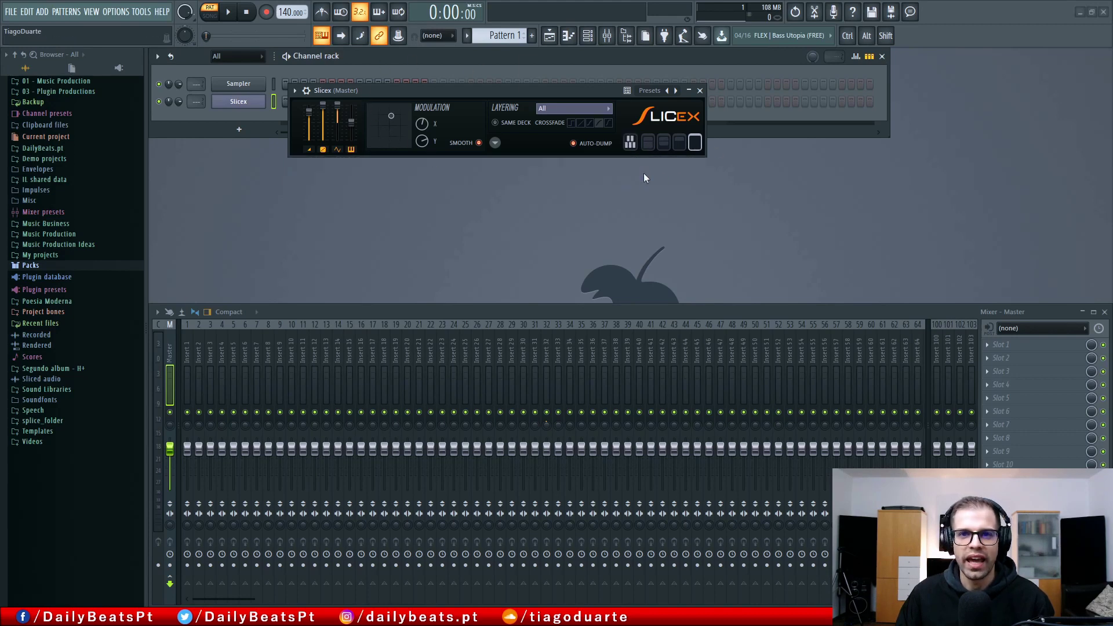
click(649, 143)
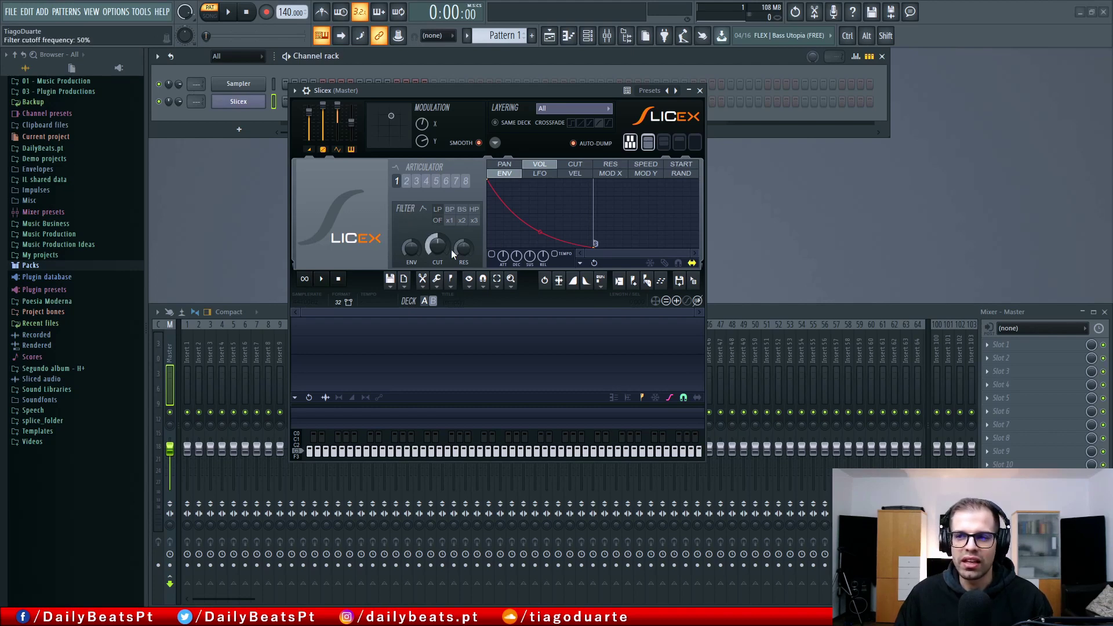
View the articulator editor's targets, including start offset and panning, ending on volume.
click(610, 165)
click(646, 165)
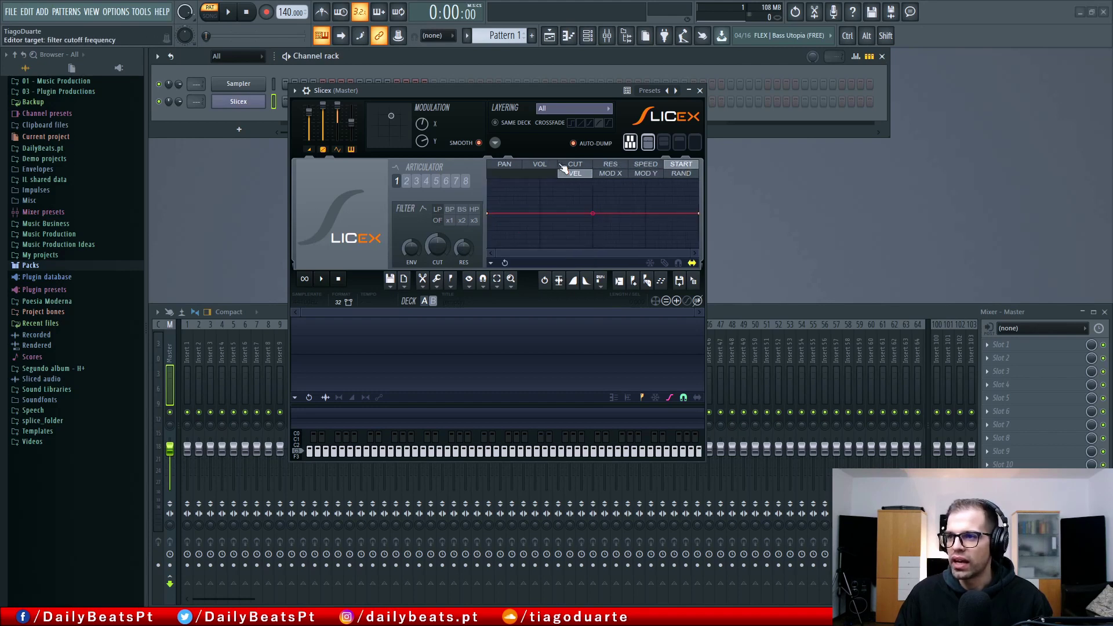
click(549, 164)
click(515, 165)
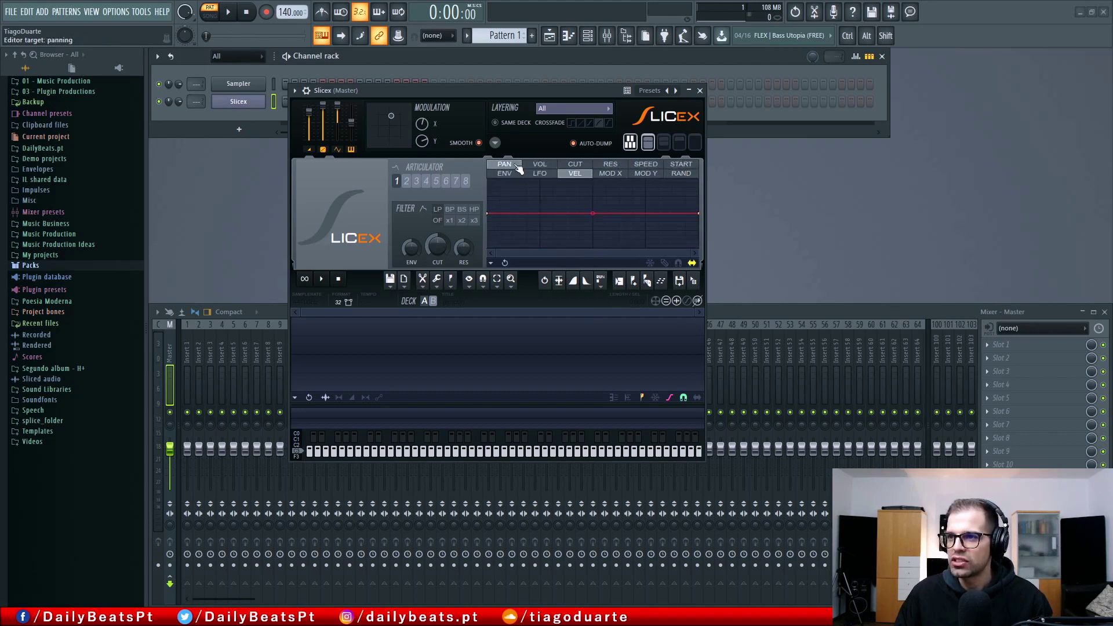
click(539, 165)
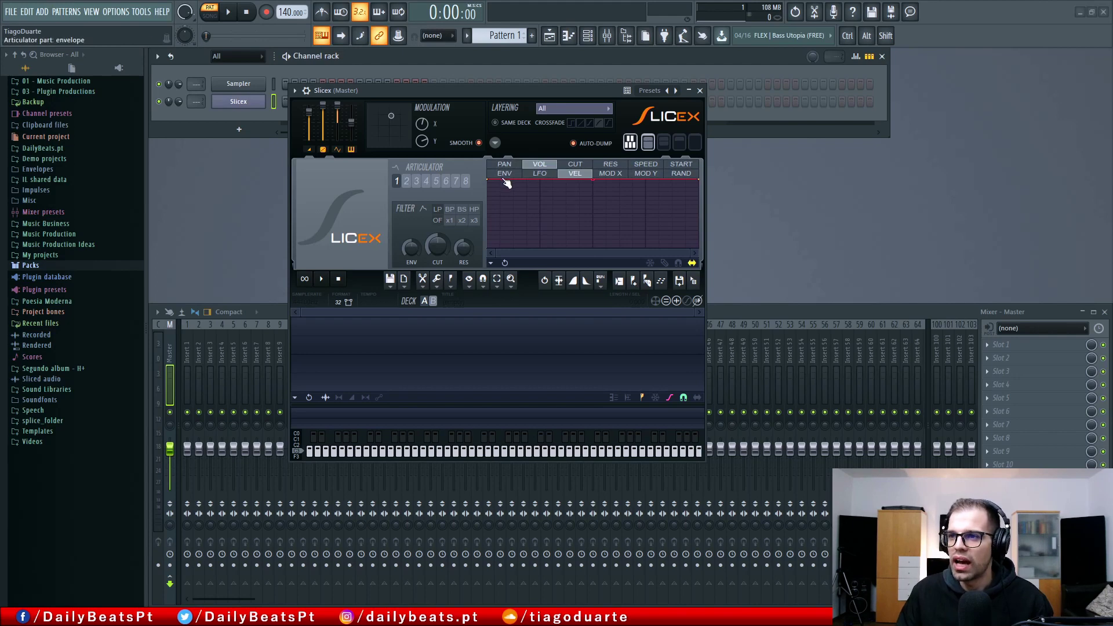
View the volume target's articulator parts: envelope, LFO, modulation X, modulation Y and random.
click(504, 174)
click(540, 174)
click(609, 174)
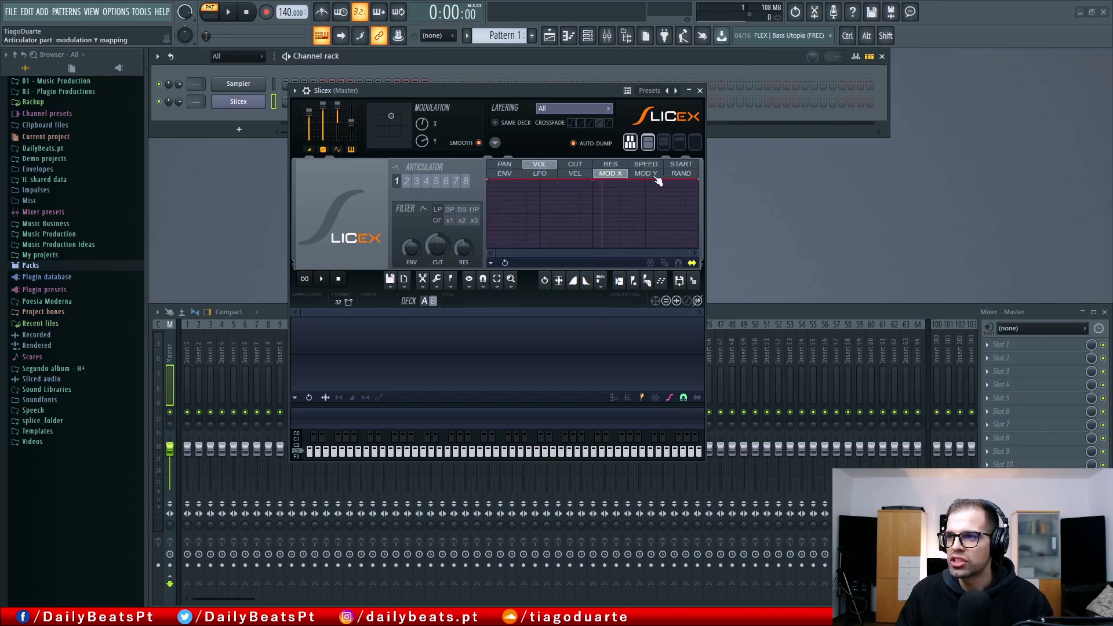
click(654, 176)
click(687, 175)
click(613, 173)
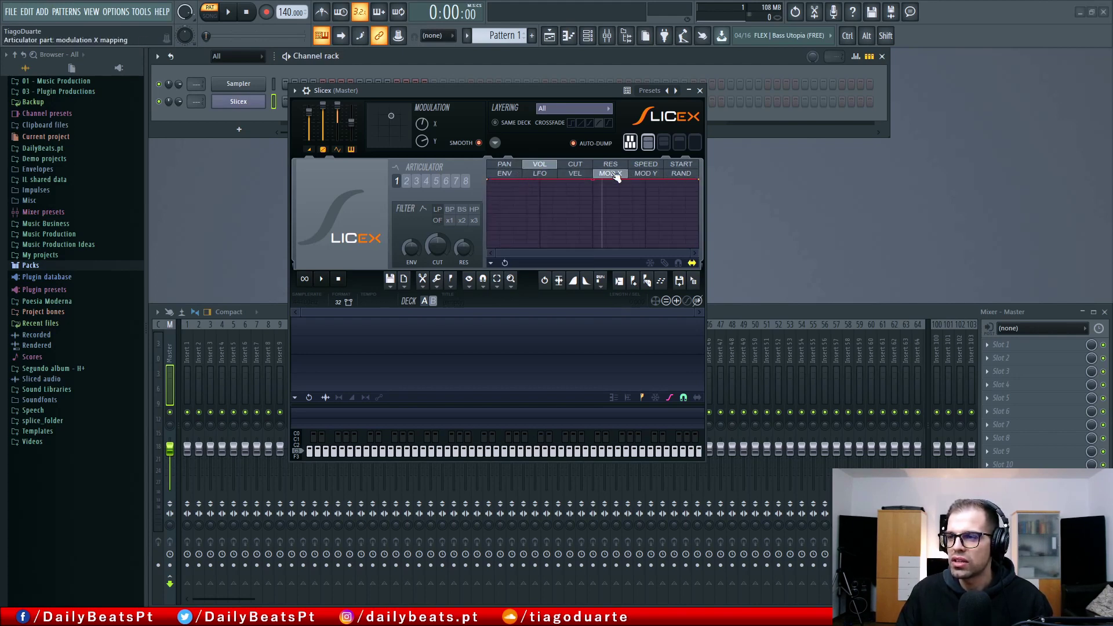
click(645, 175)
click(616, 174)
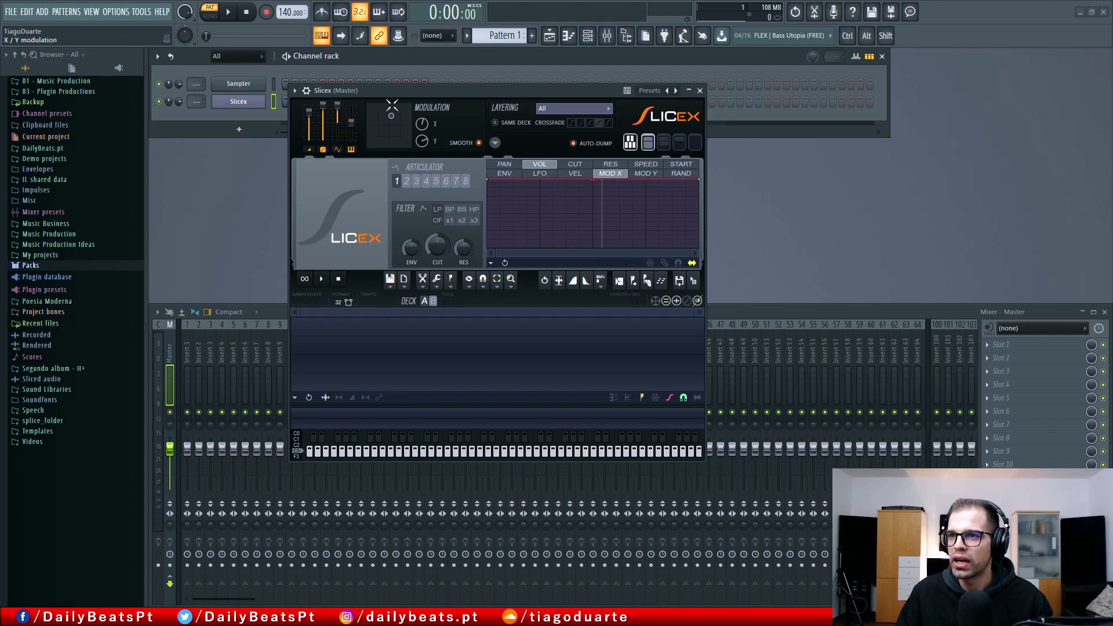
Reset the X and Y modulation to their defaults and show the volume envelope.
right_click(424, 124)
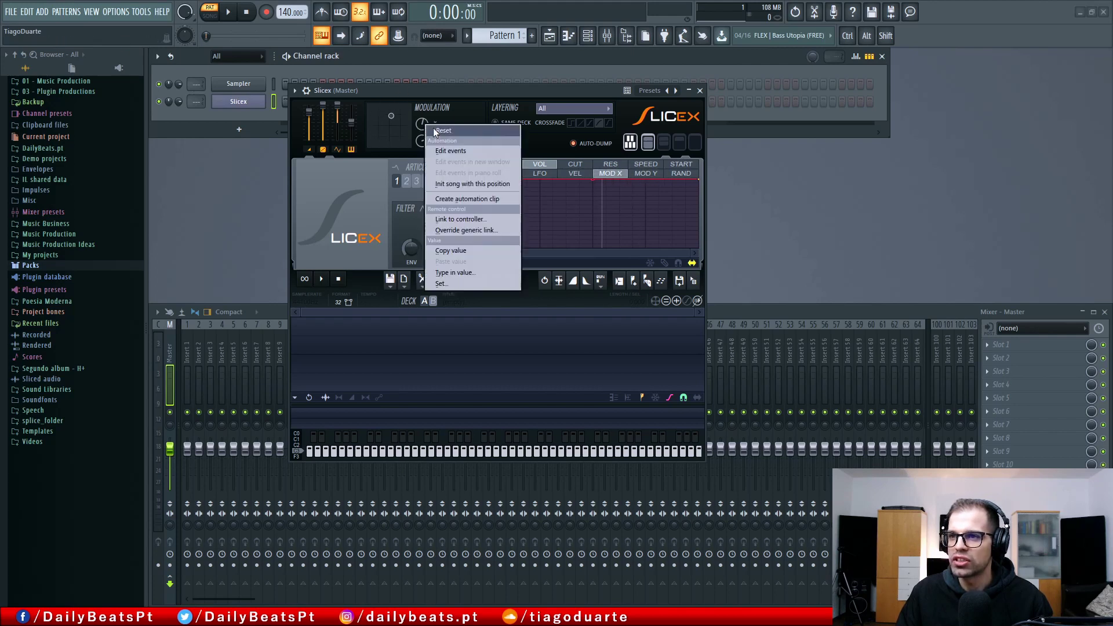
click(434, 132)
right_click(422, 140)
click(435, 148)
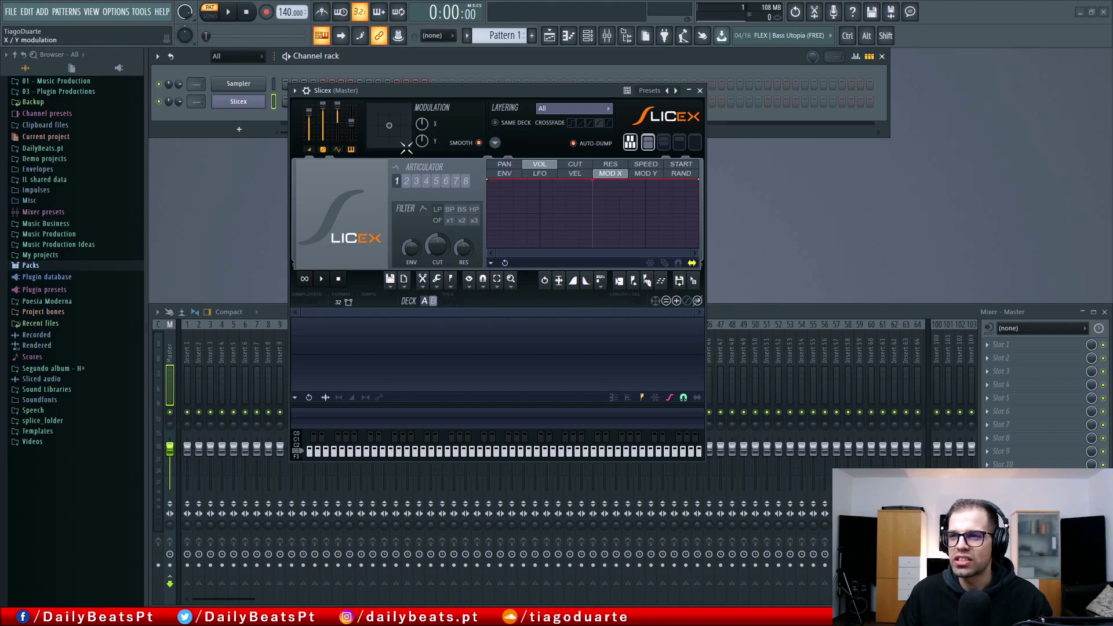
click(517, 176)
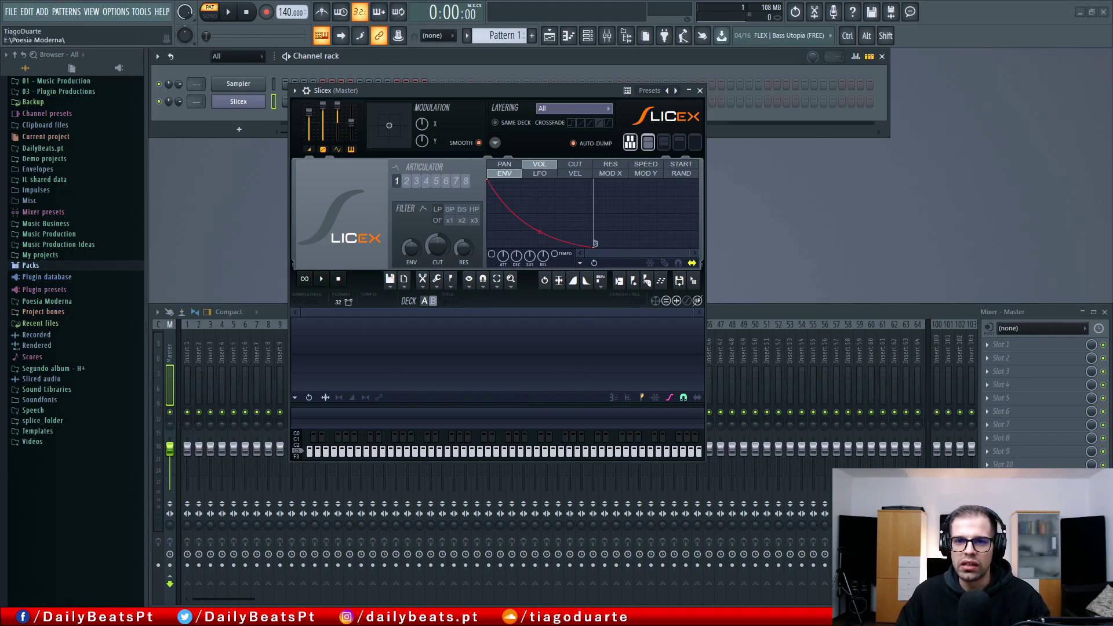
Audition the DL Breaker loop from the Loops folder in Packs and load it into Slicex's deck A.
click(68, 264)
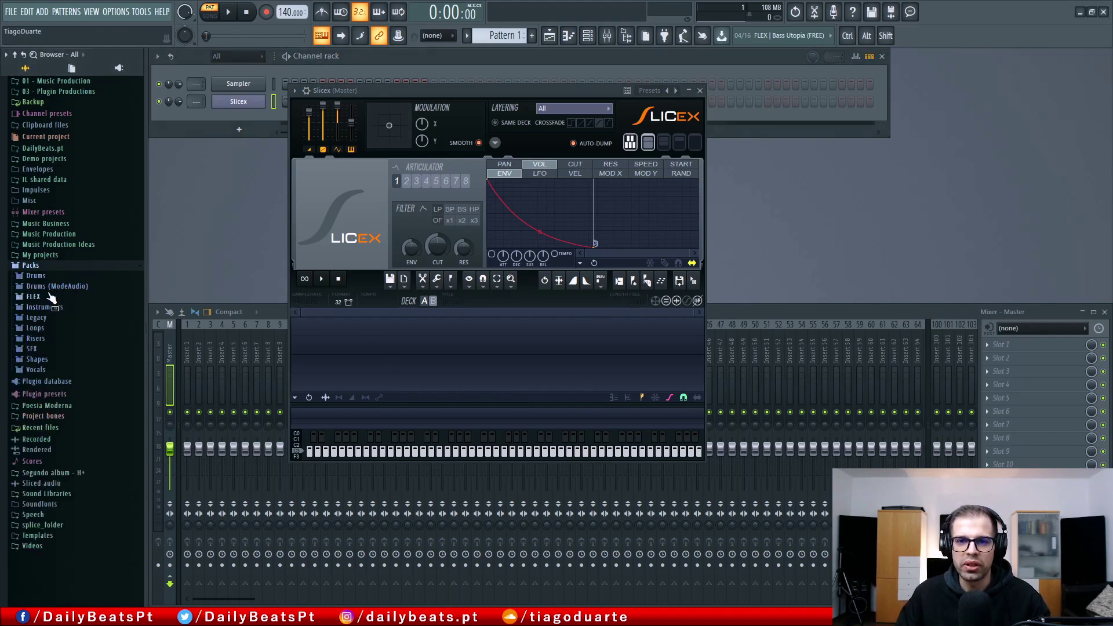
click(48, 327)
click(36, 338)
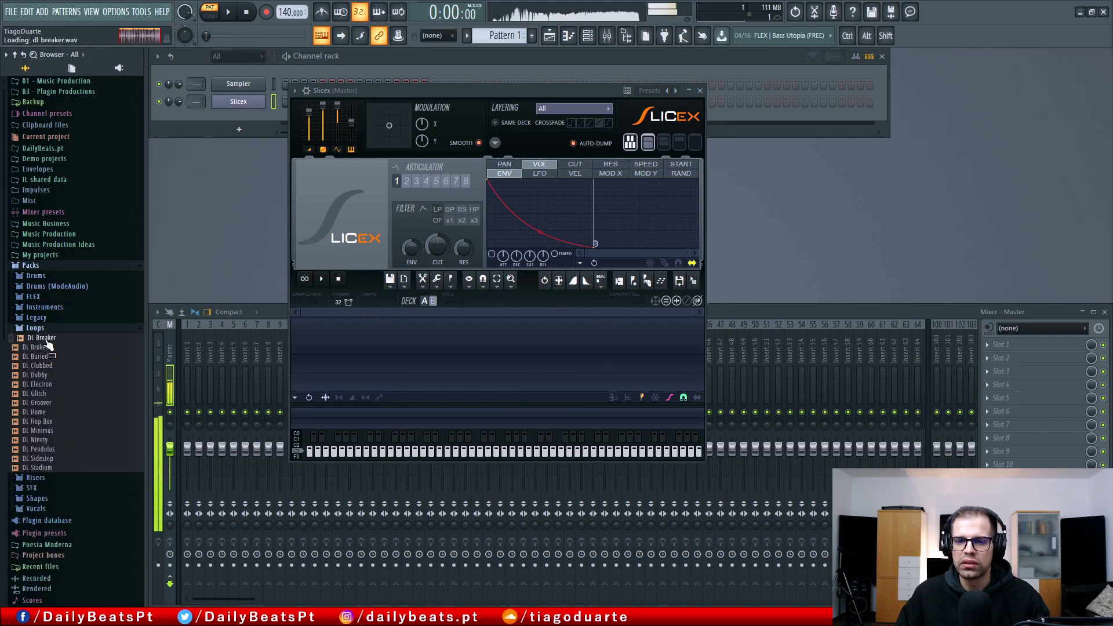
drag(36, 338, 51, 346)
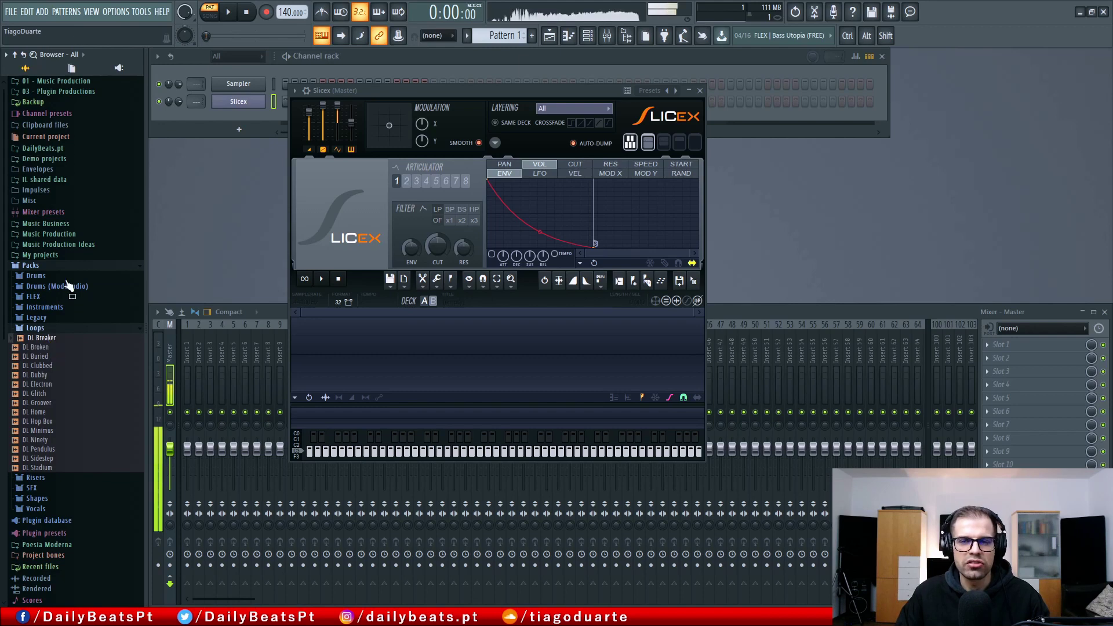
click(246, 11)
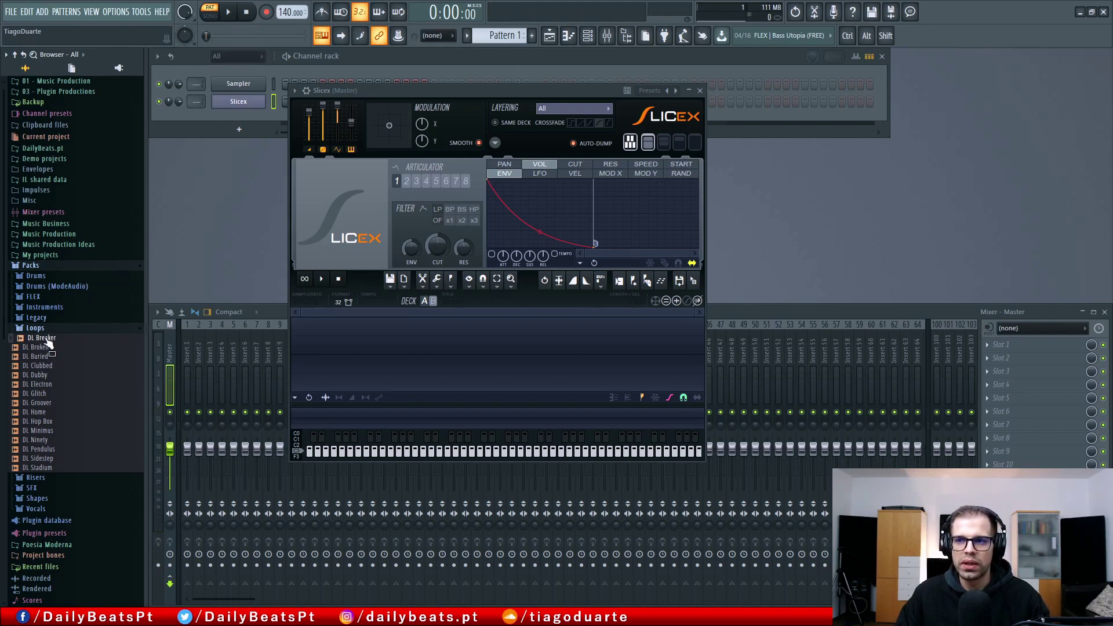
drag(49, 344, 389, 347)
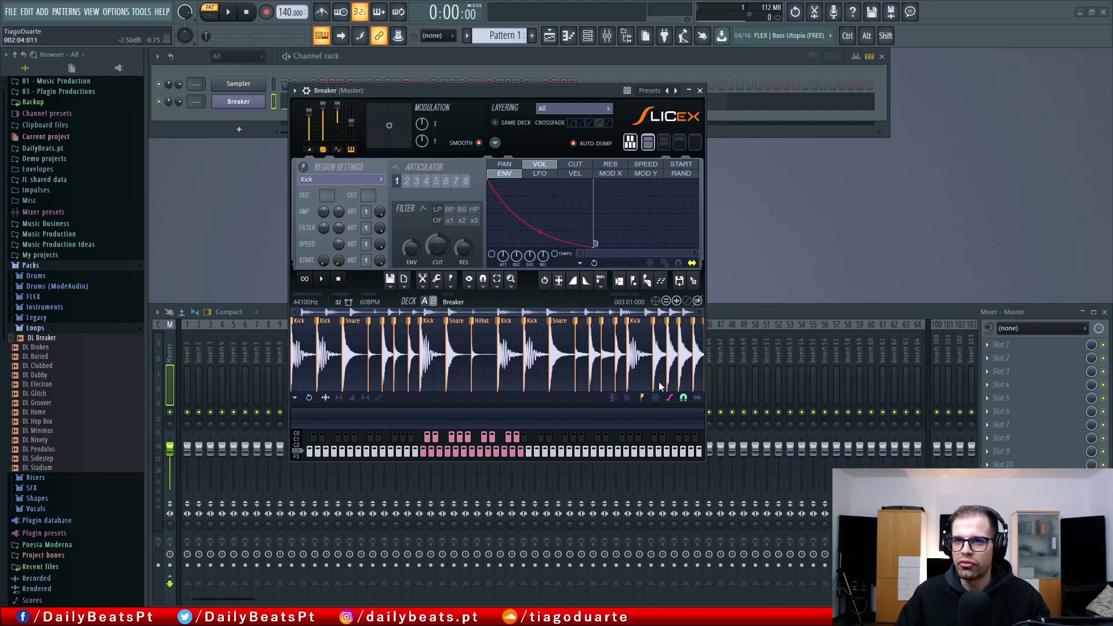
Replay the original DL Breaker loop from the browser to compare it with the slices in Slicex.
click(46, 338)
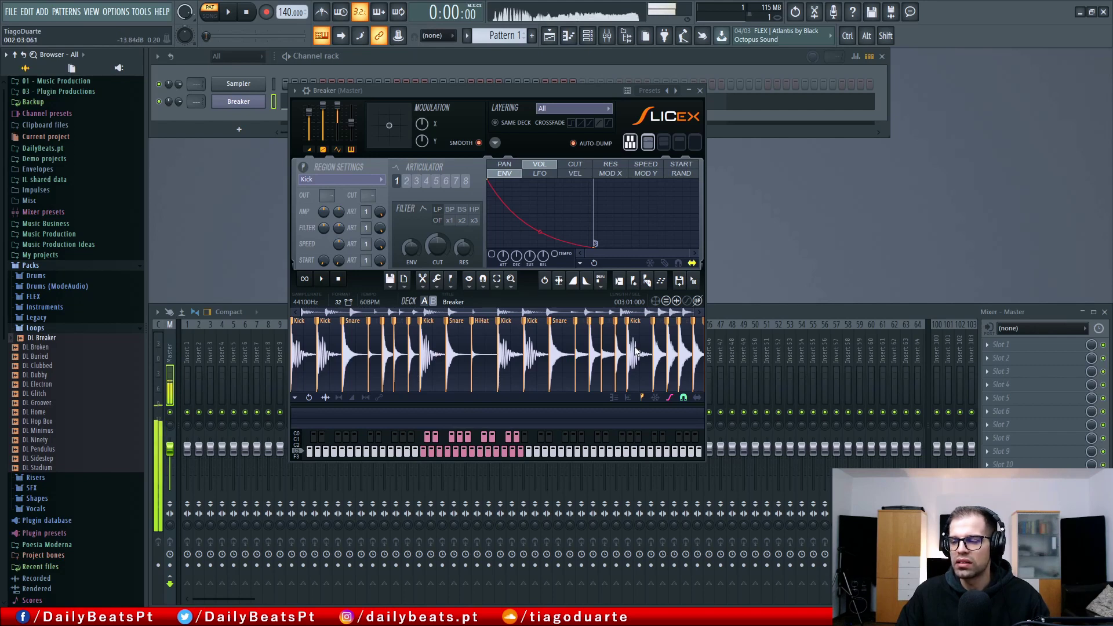
click(251, 13)
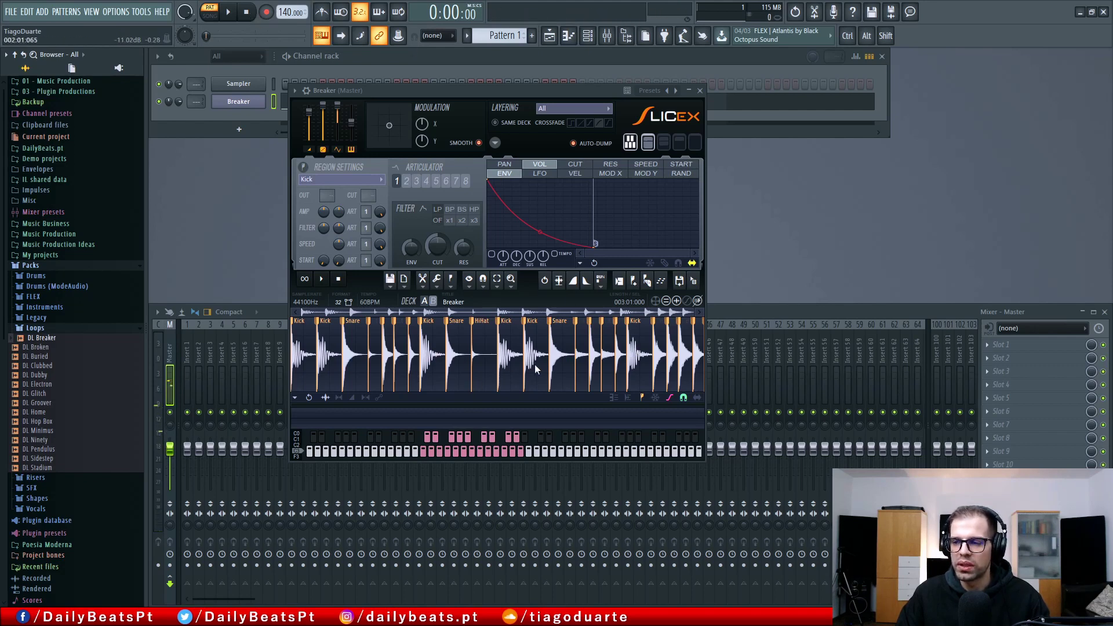
click(50, 343)
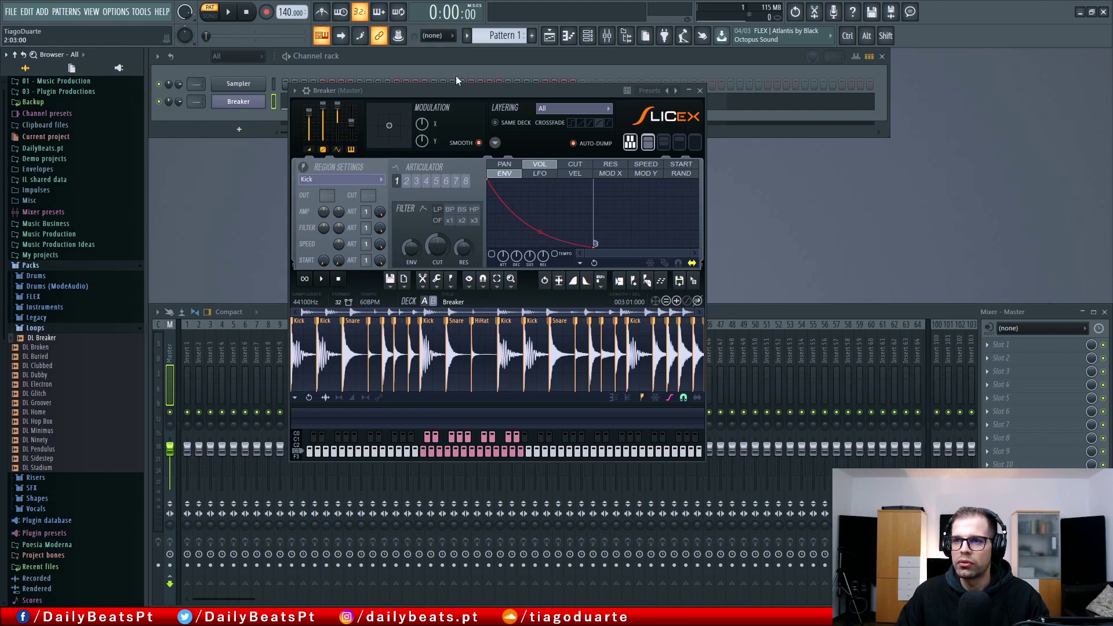
Move the Slicex window aside, open the Breaker channel's piano roll and audition the Kick slice on C5.
drag(441, 91, 618, 140)
click(310, 107)
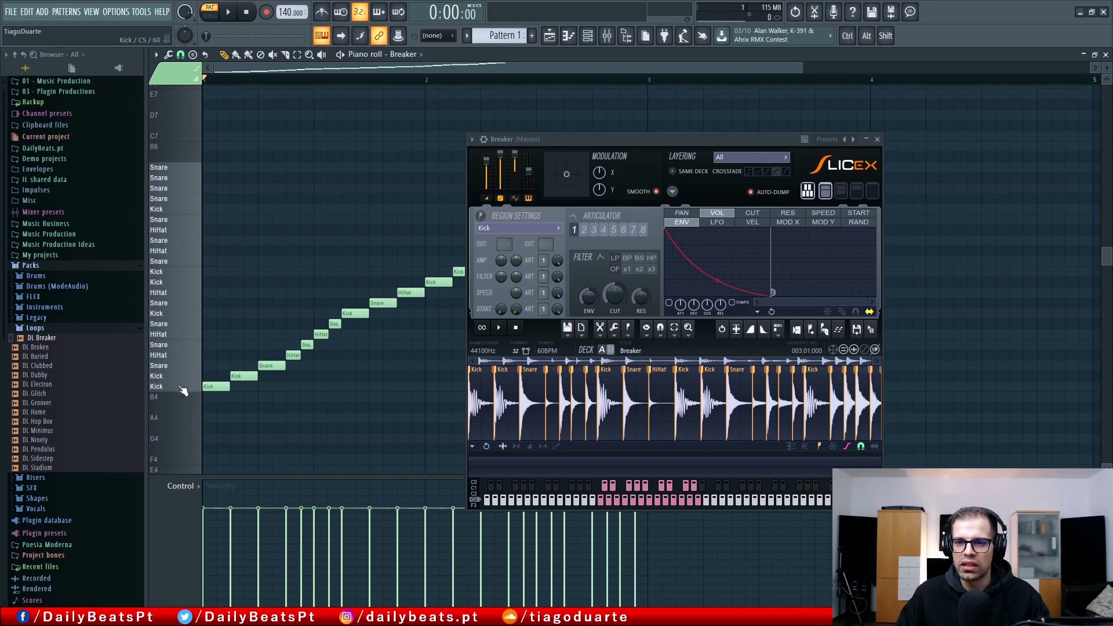
click(193, 387)
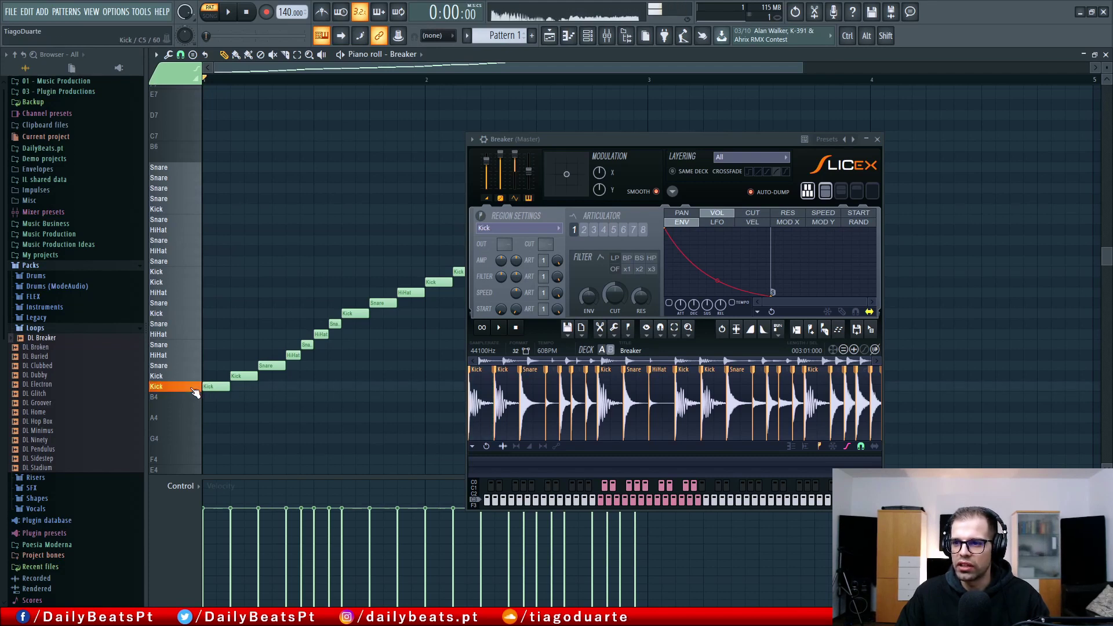
click(192, 388)
click(193, 388)
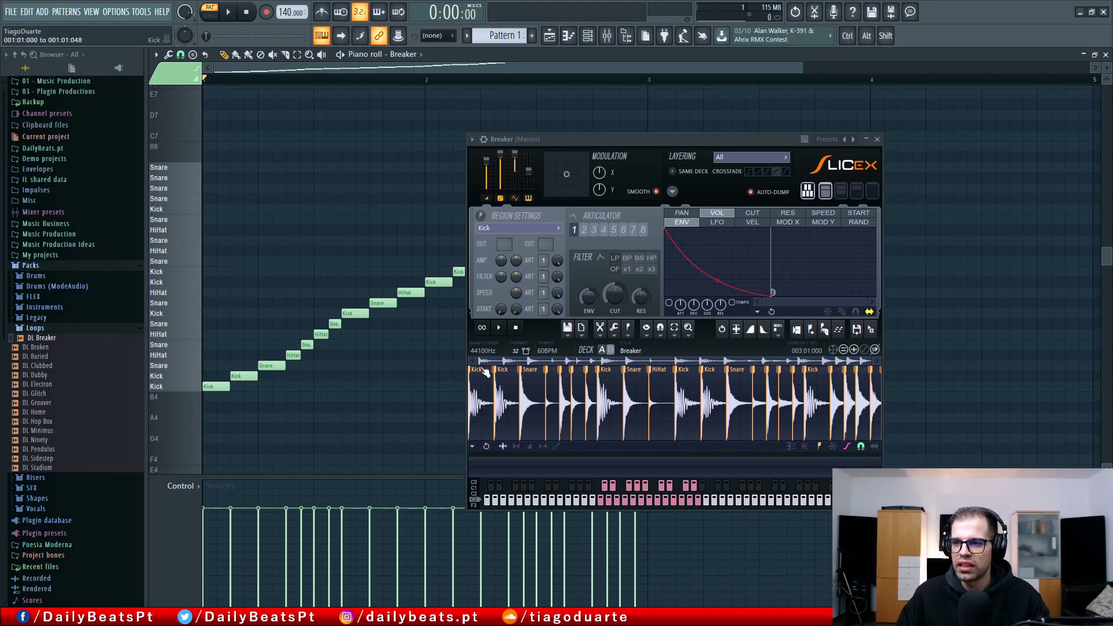
click(194, 387)
Audition the remaining Breaker slices upward in order on the piano roll keys, and replay the C5 Kick slice.
click(188, 376)
click(187, 366)
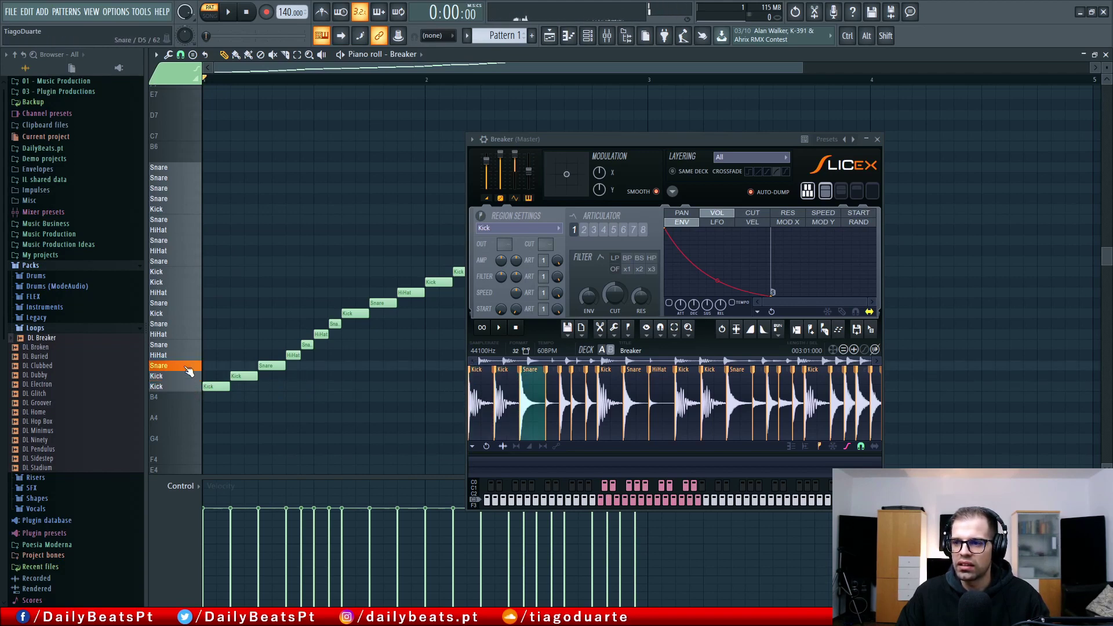
click(187, 357)
click(187, 347)
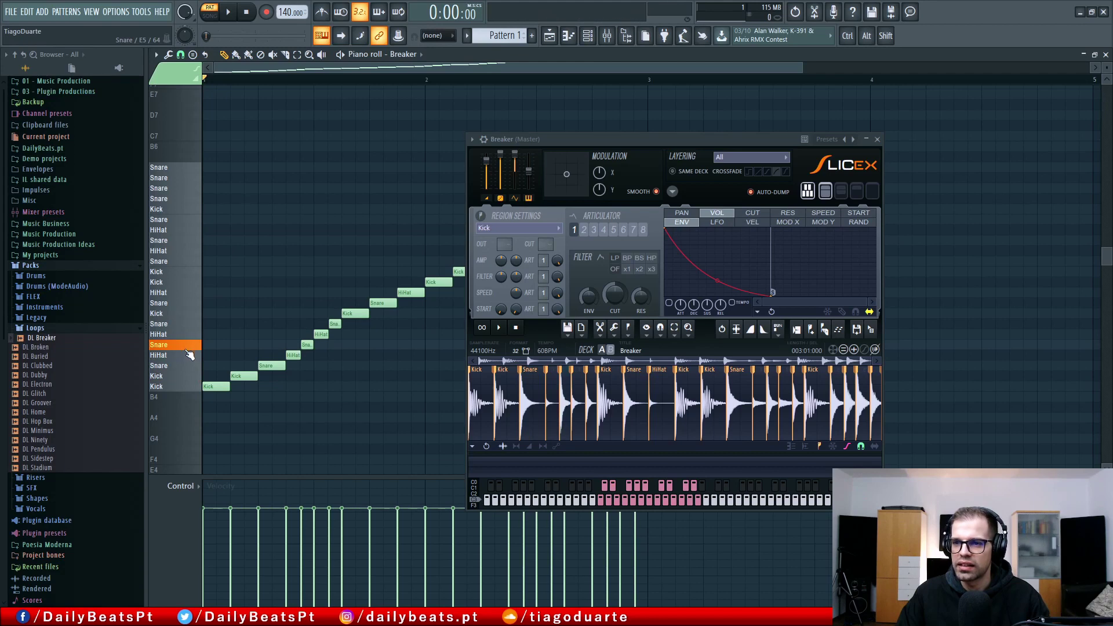
click(187, 335)
click(187, 325)
click(188, 315)
click(188, 303)
click(188, 293)
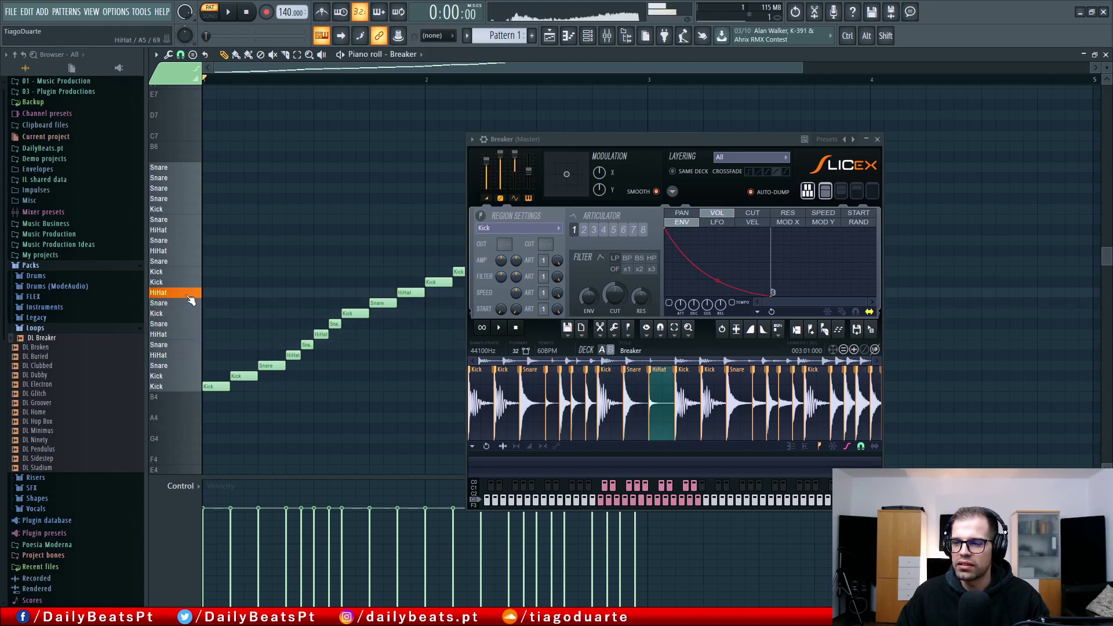
click(188, 283)
click(187, 272)
click(188, 262)
click(188, 251)
click(187, 242)
click(187, 231)
click(188, 220)
click(187, 210)
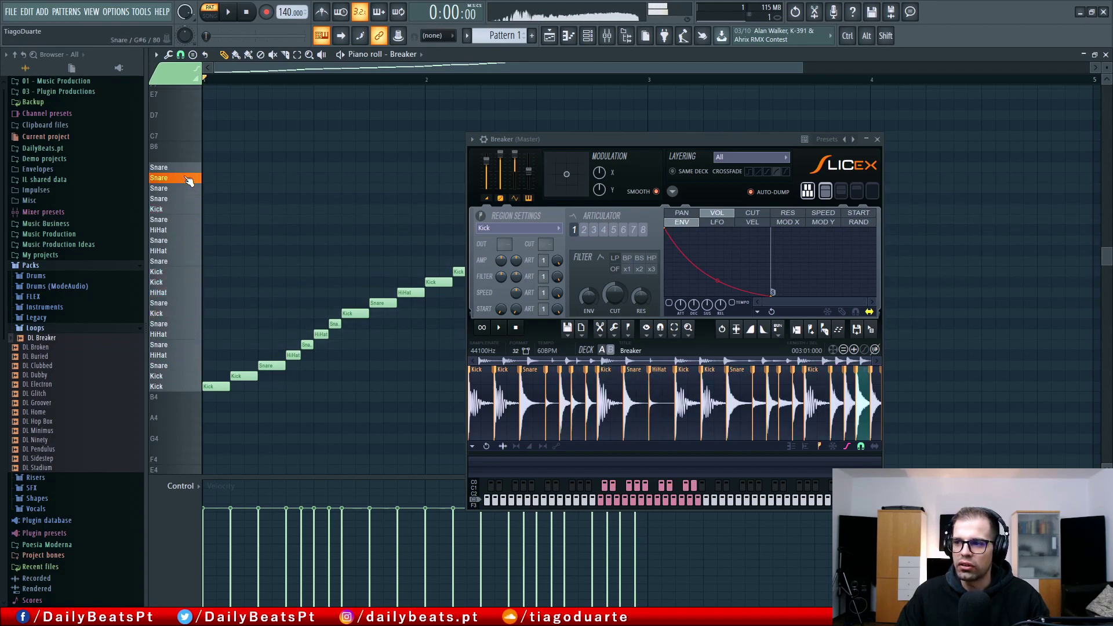
click(199, 386)
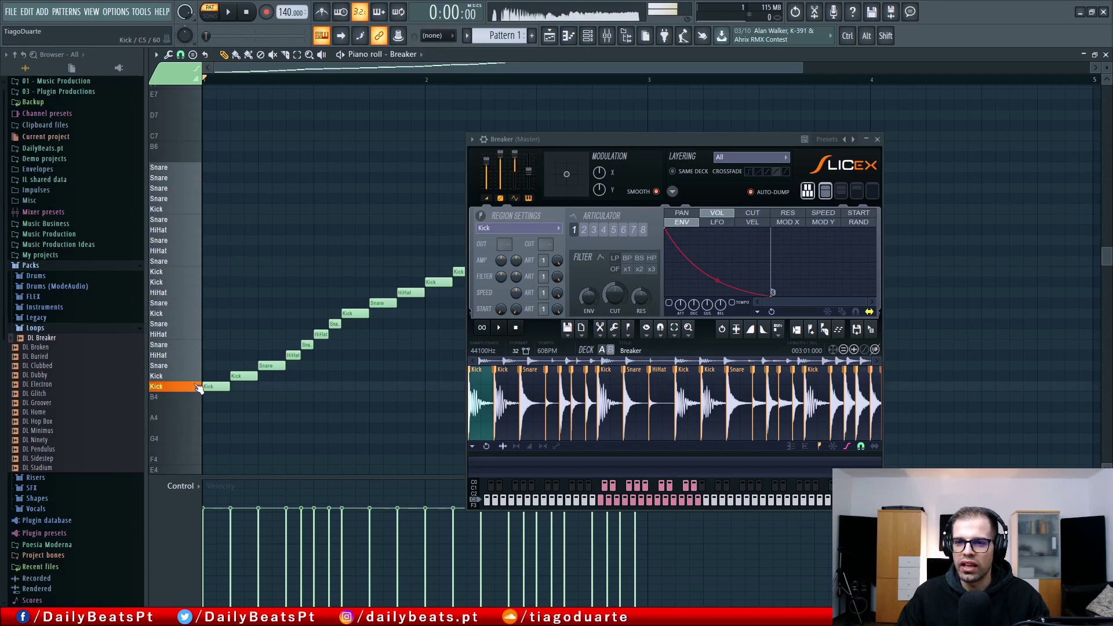
mouse_move(198, 386)
mouse_down()
mouse_move(195, 177)
mouse_move(192, 387)
mouse_up()
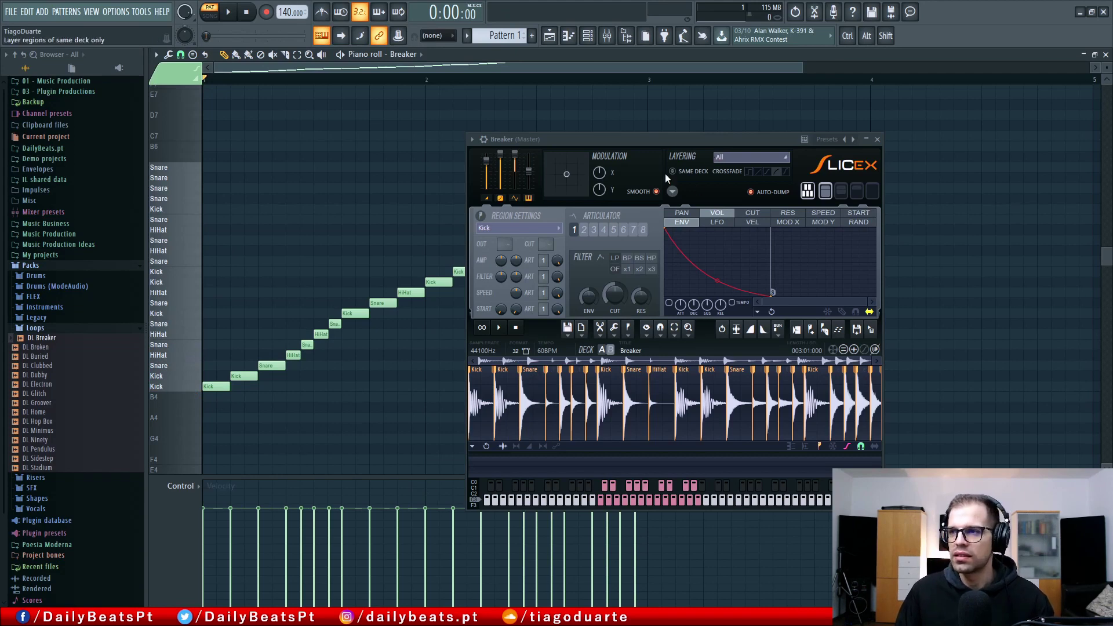
Try replacing the second note, the Kick on C#5, with a HiHat slice note and play the pattern.
drag(655, 139, 577, 128)
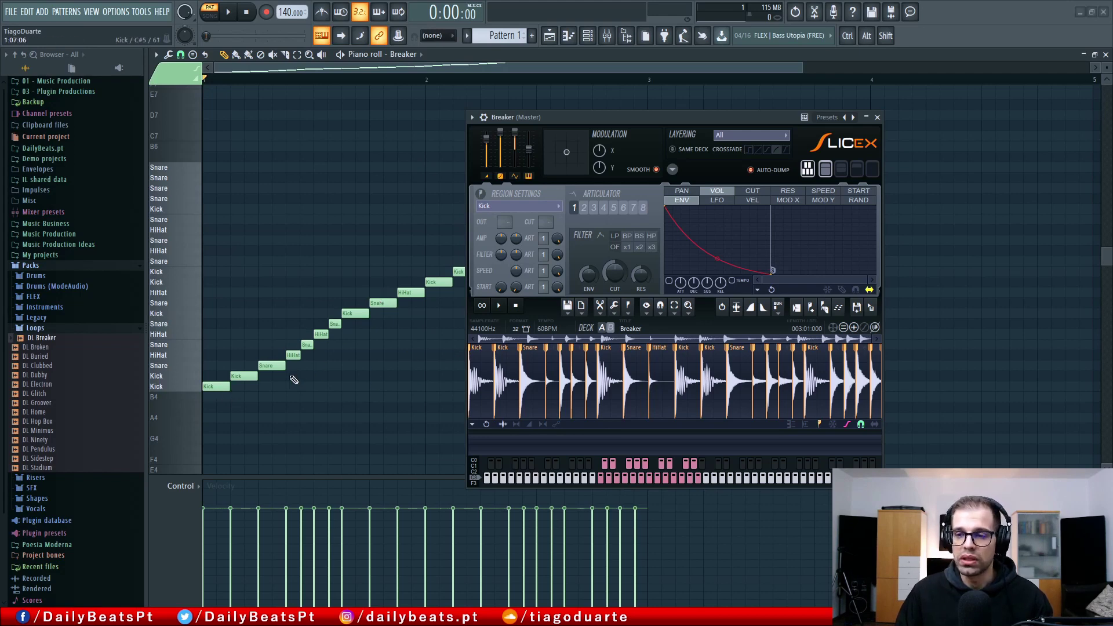
right_click(244, 376)
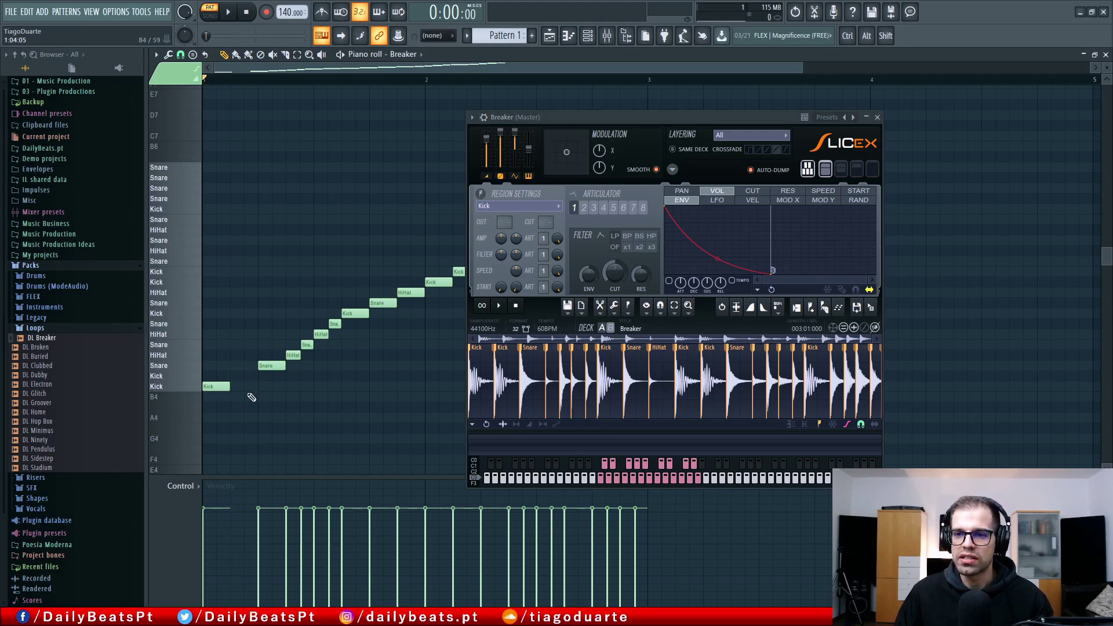
drag(289, 354, 233, 353)
key(space)
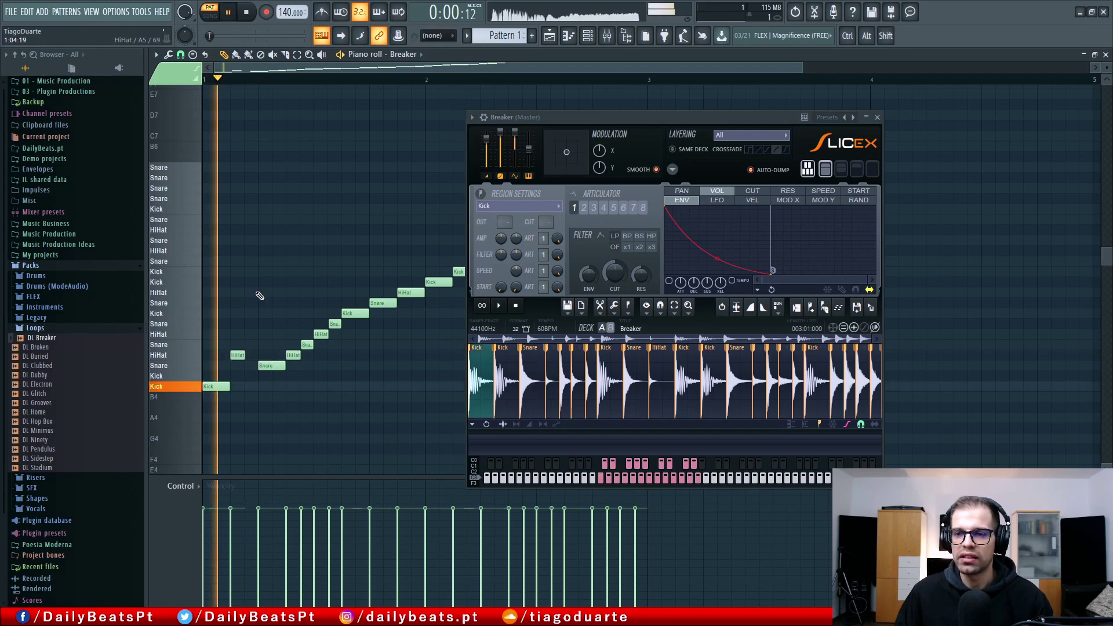
key(space)
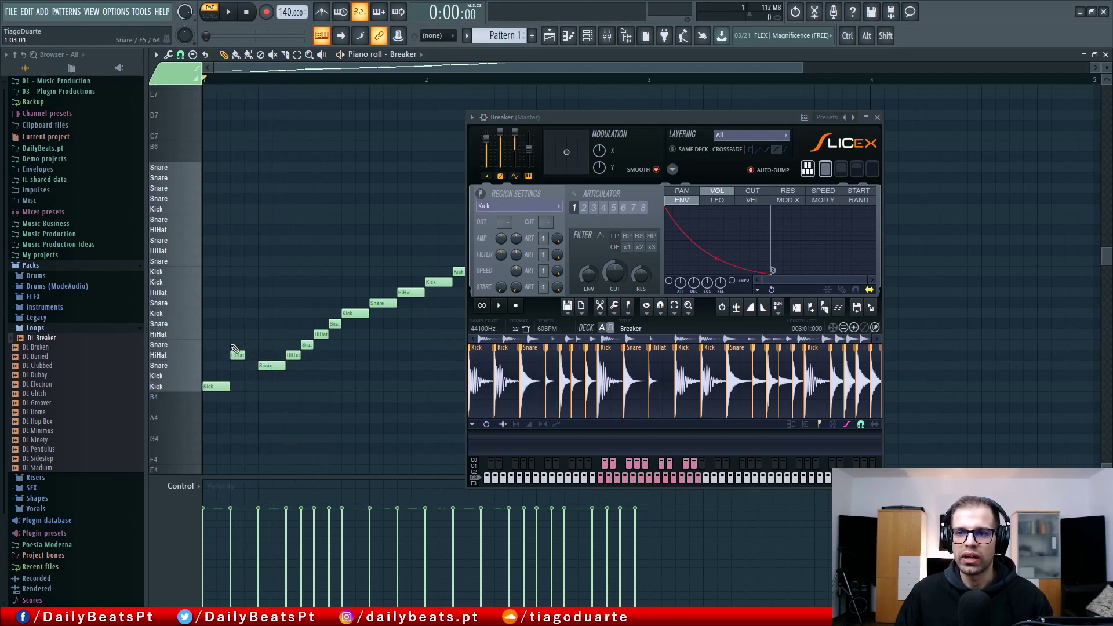
Try the Snare slice in the second note's place, play the pattern, and restore the original Kick note.
drag(230, 329, 246, 396)
drag(240, 352, 240, 364)
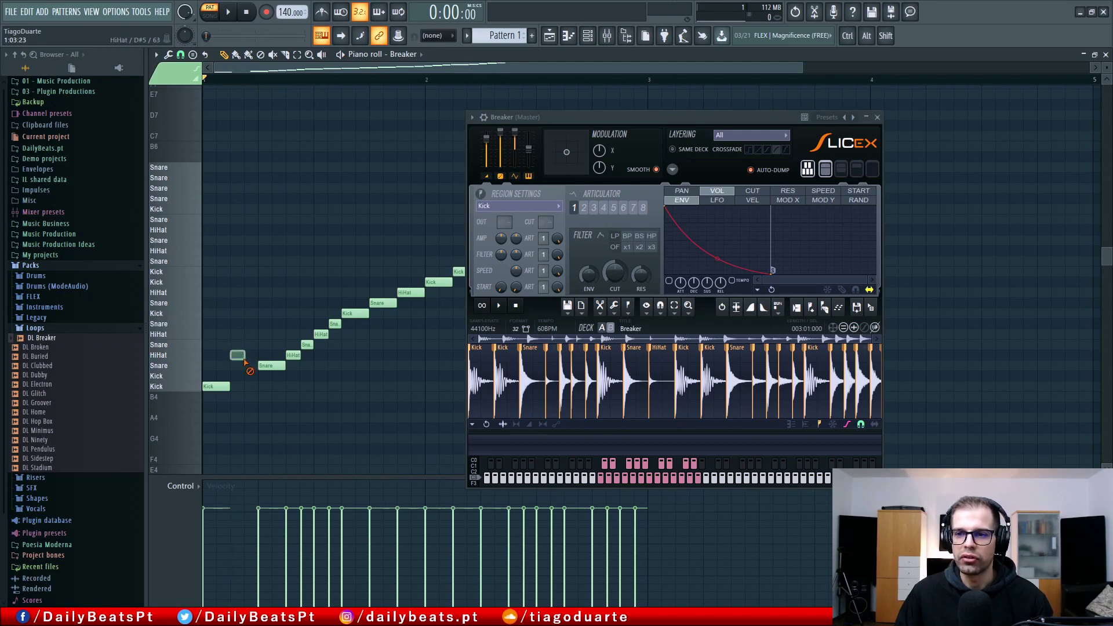
key(space)
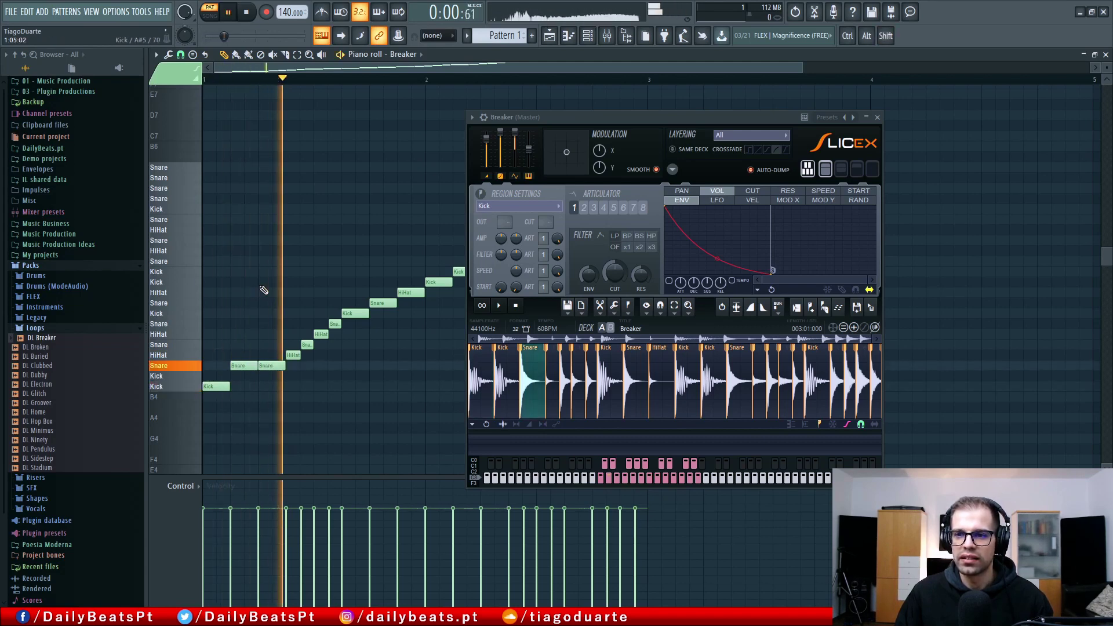
key(space)
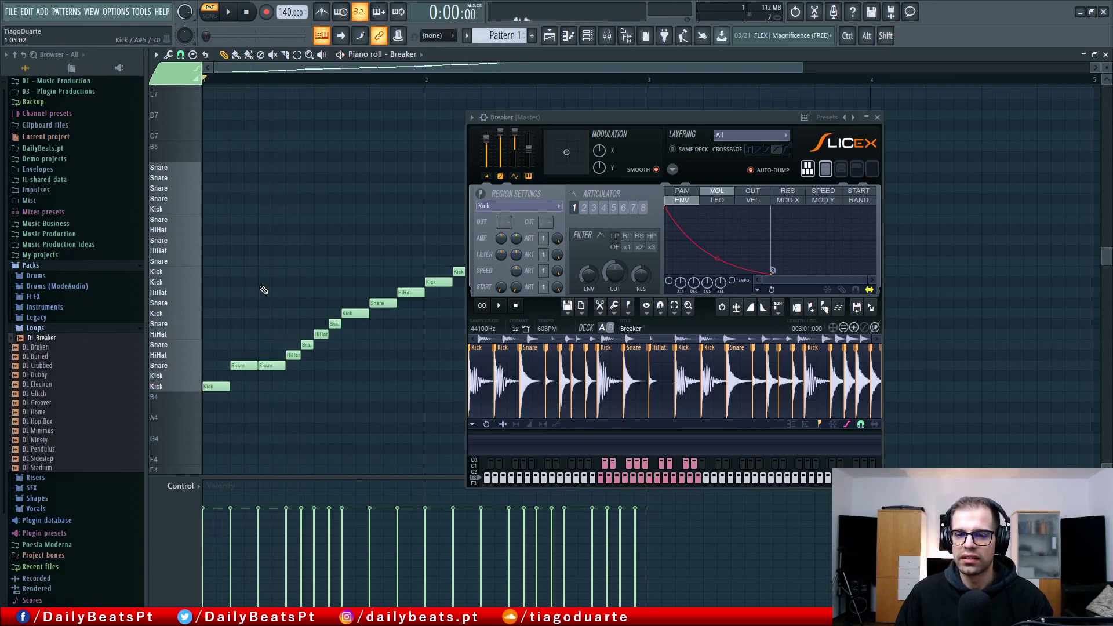
right_click(239, 367)
drag(217, 384, 245, 373)
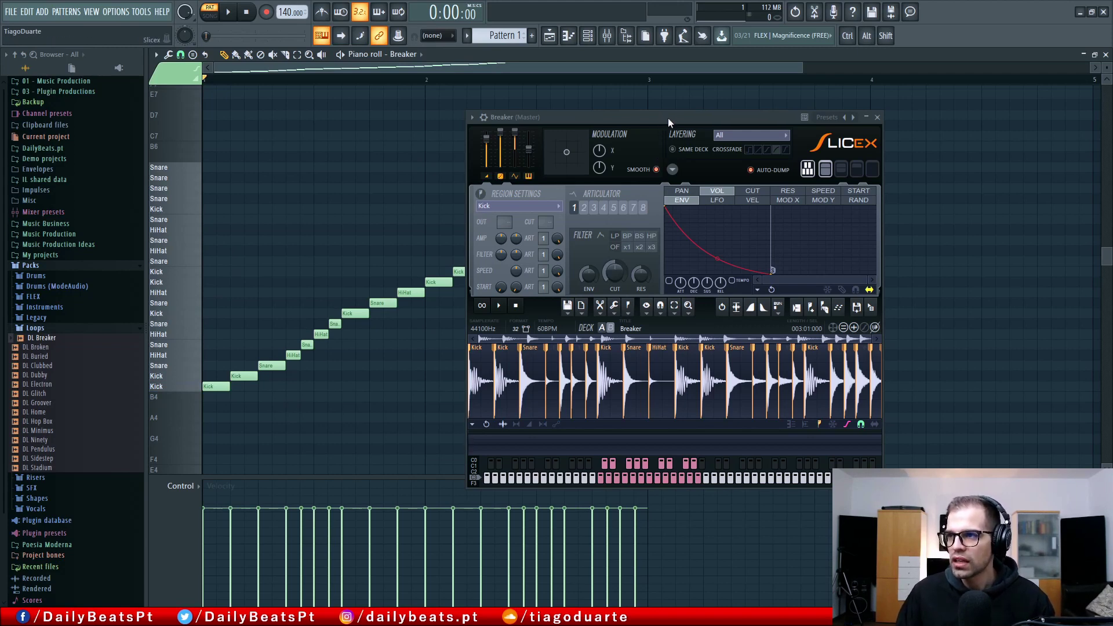
Bring the Slicex window toward the middle, pick the last Snare in the region list and inspect that slice in the waveform.
drag(668, 117, 480, 97)
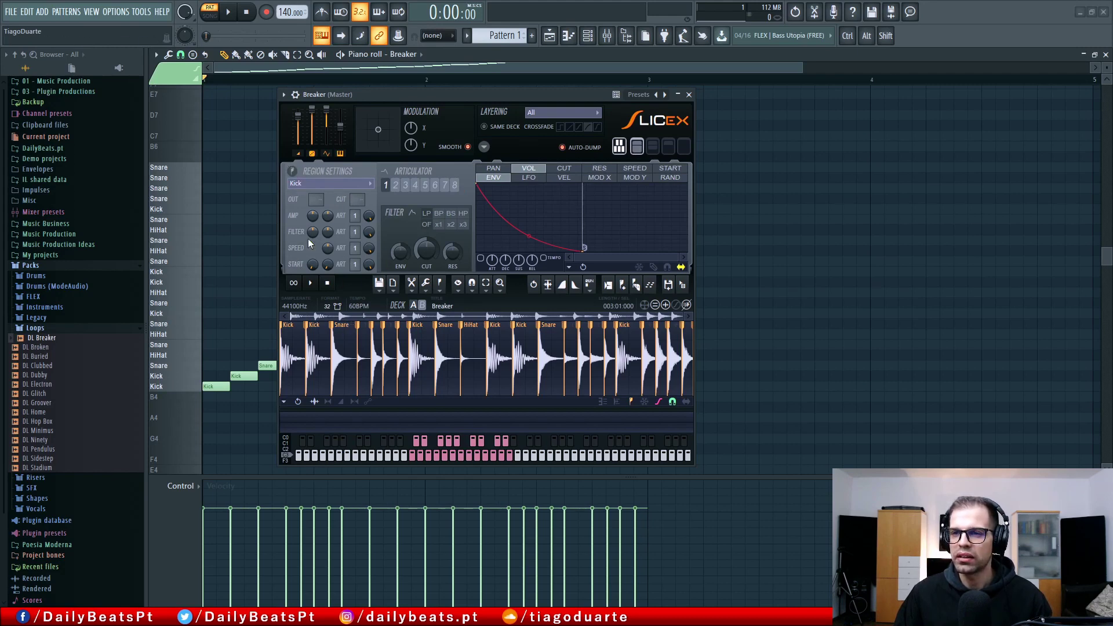
click(369, 185)
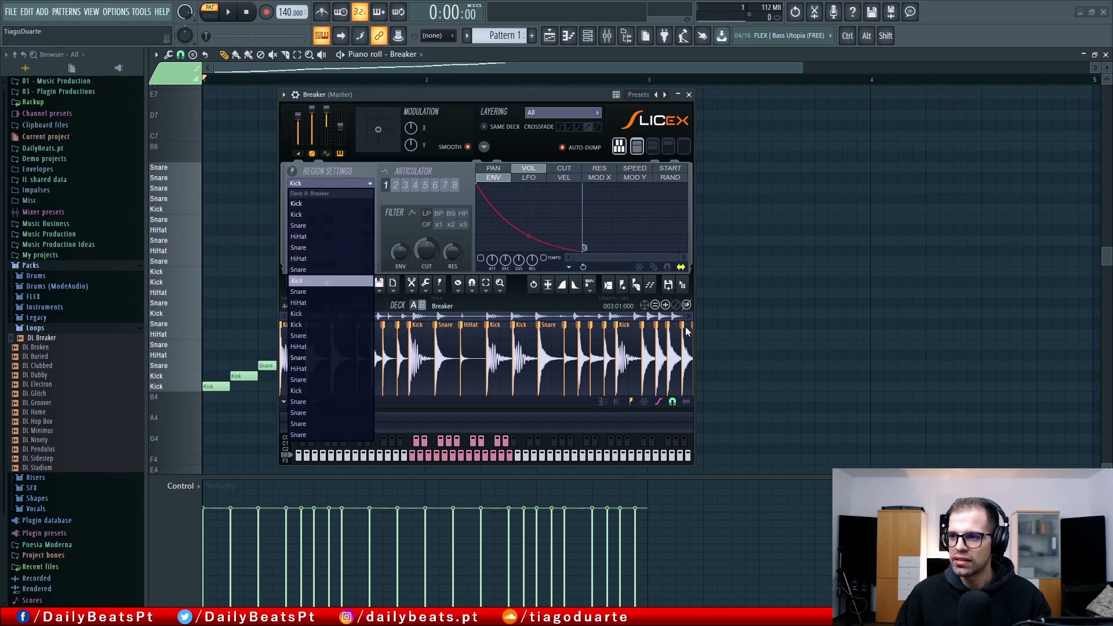
click(305, 434)
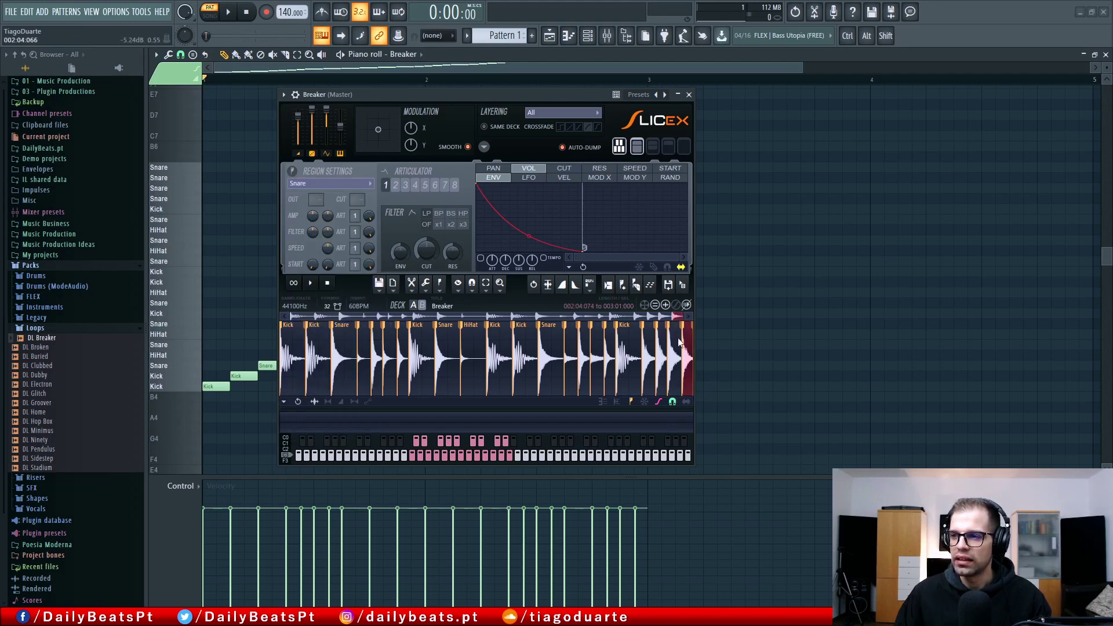
scroll(687, 346, up, 5)
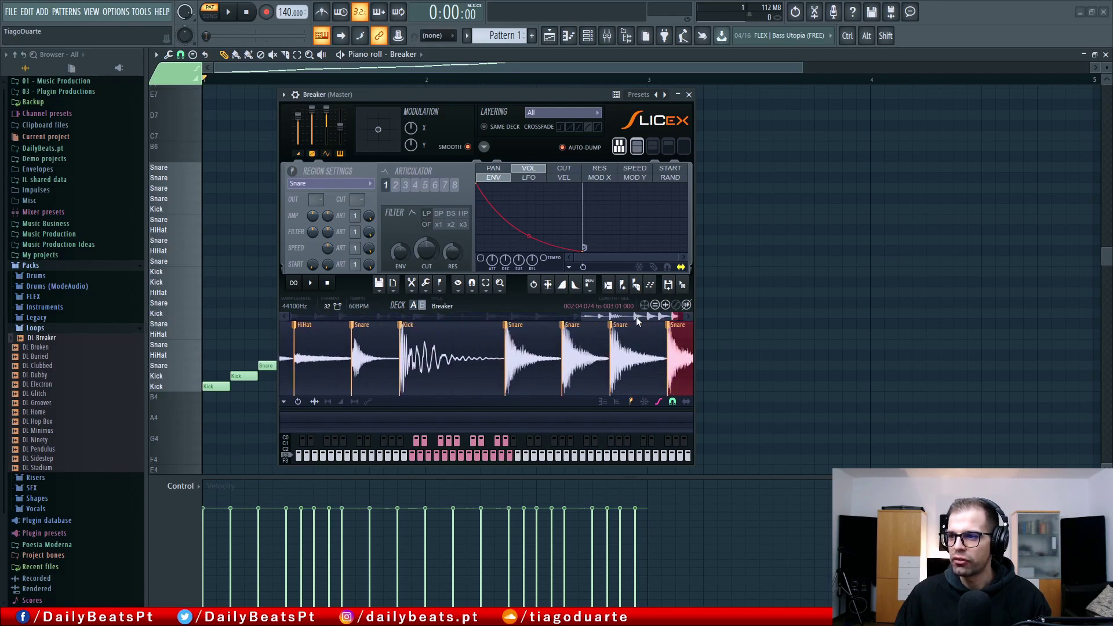
drag(636, 317, 678, 320)
scroll(667, 359, down, 5)
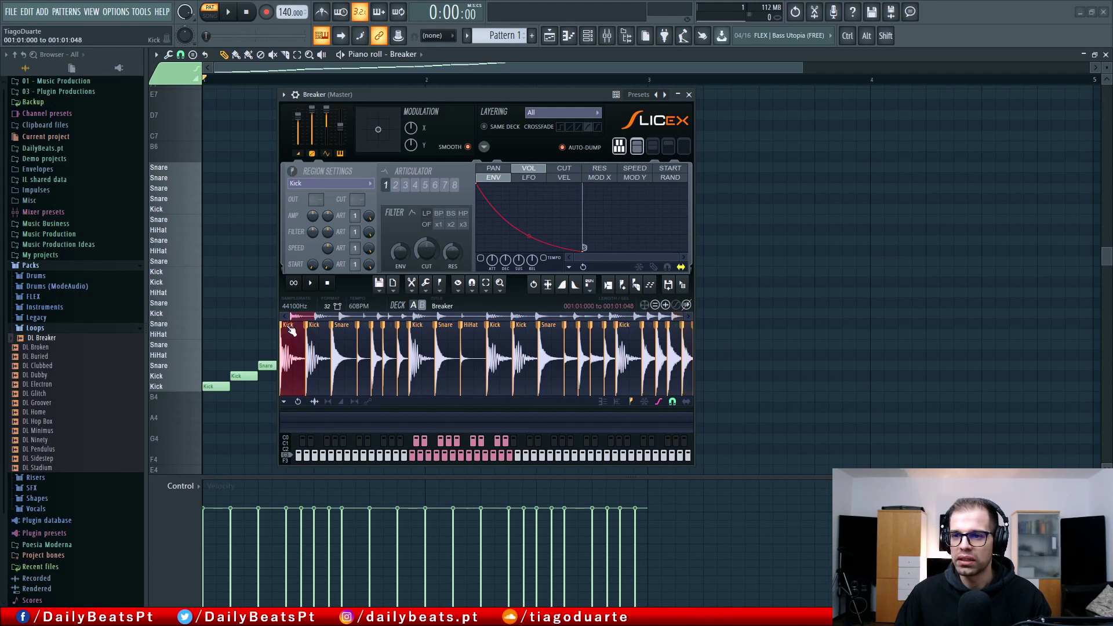
Inspect the first slices up close in the waveform and select the first Snare slice to view its region settings.
scroll(287, 346, up, 5)
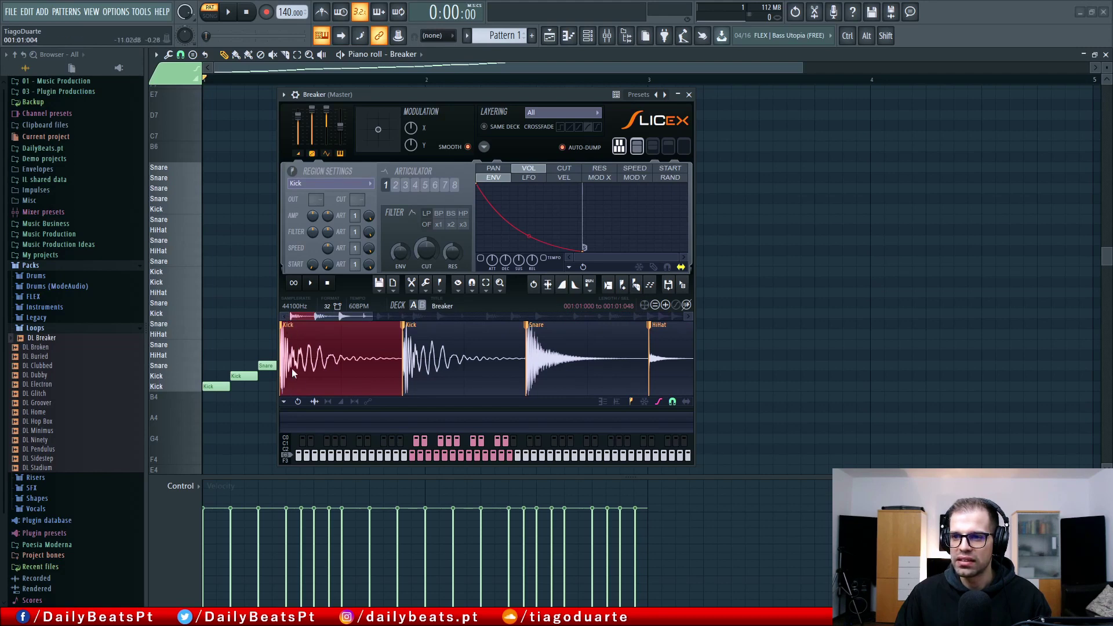
right_click(537, 326)
click(534, 326)
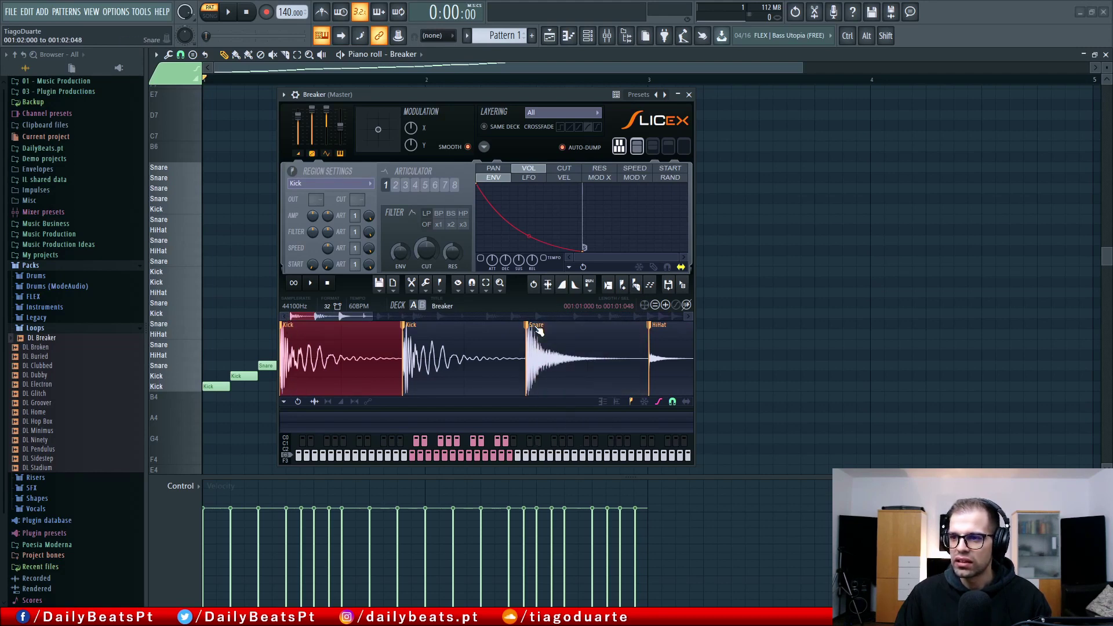
click(539, 333)
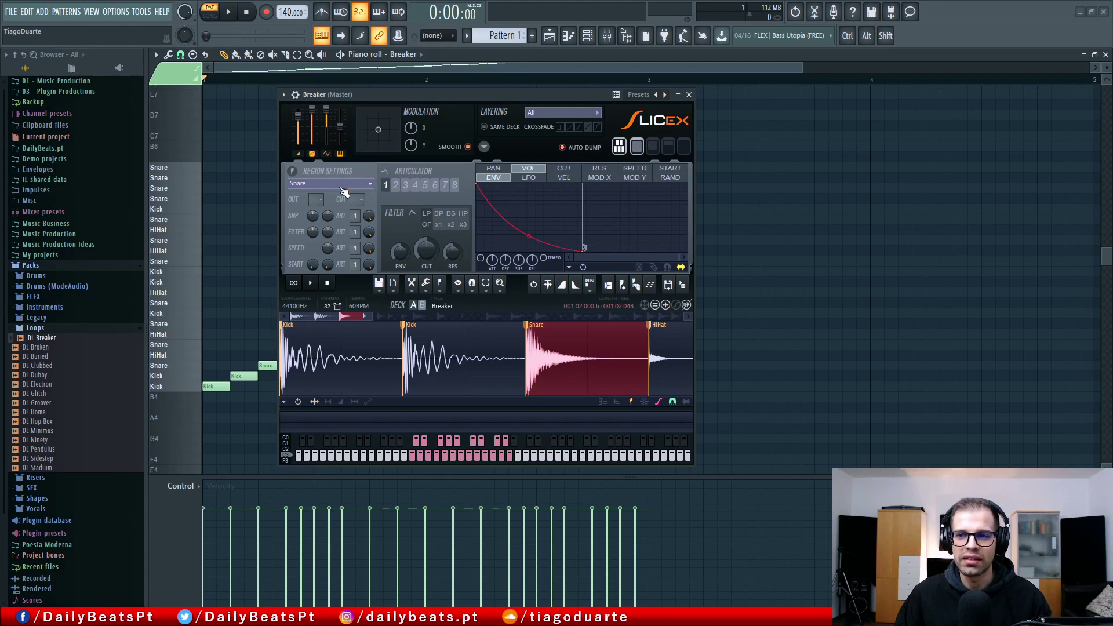
scroll(344, 187, up, 1)
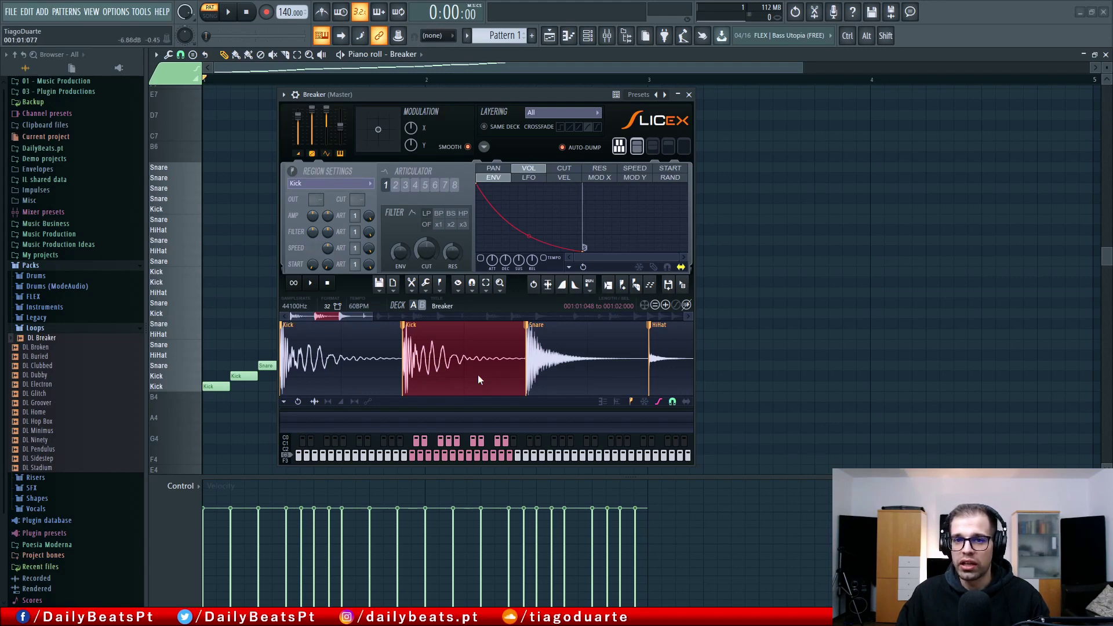
Audition the first two Kick slices and the first Snare slice repeatedly in varying order in the waveform.
right_click(462, 360)
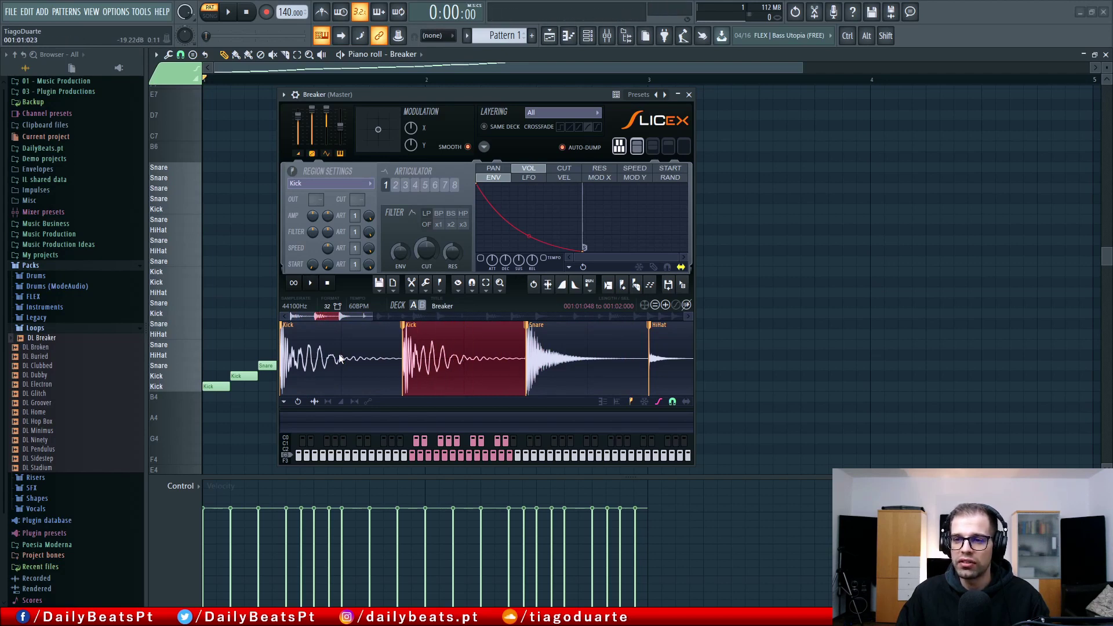
right_click(341, 359)
right_click(463, 357)
right_click(572, 363)
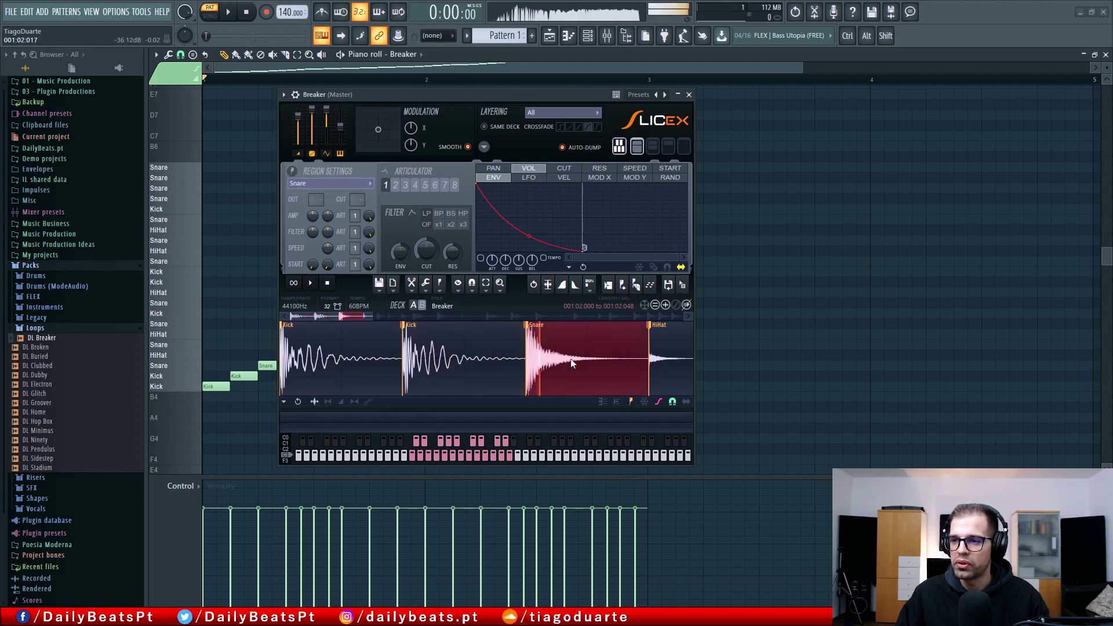
right_click(463, 357)
right_click(341, 359)
right_click(464, 357)
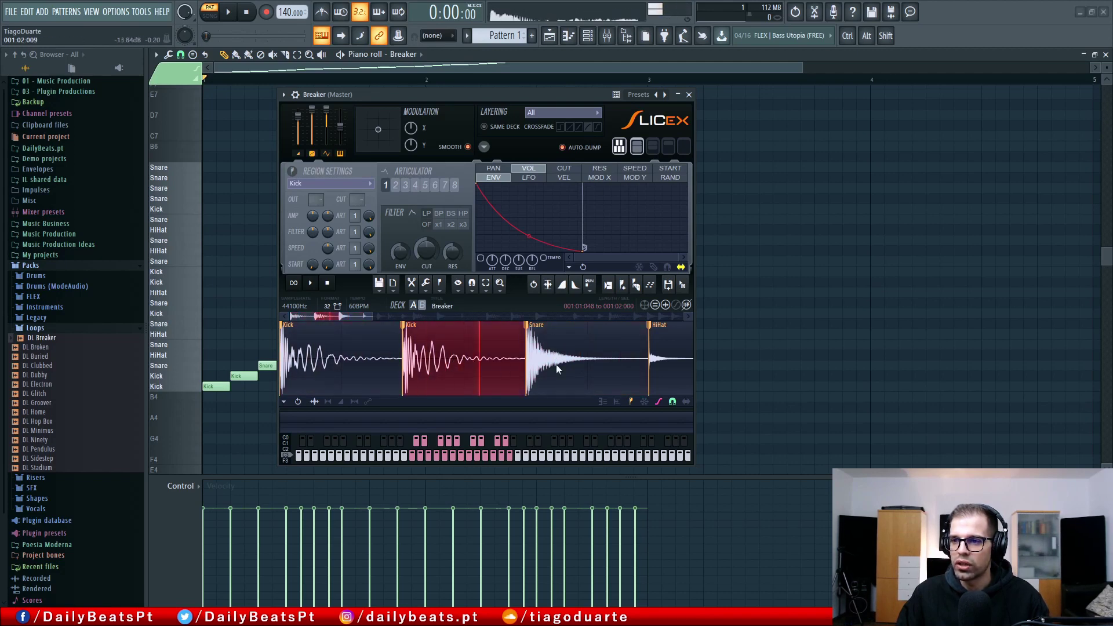
right_click(376, 361)
right_click(462, 360)
right_click(464, 362)
right_click(377, 363)
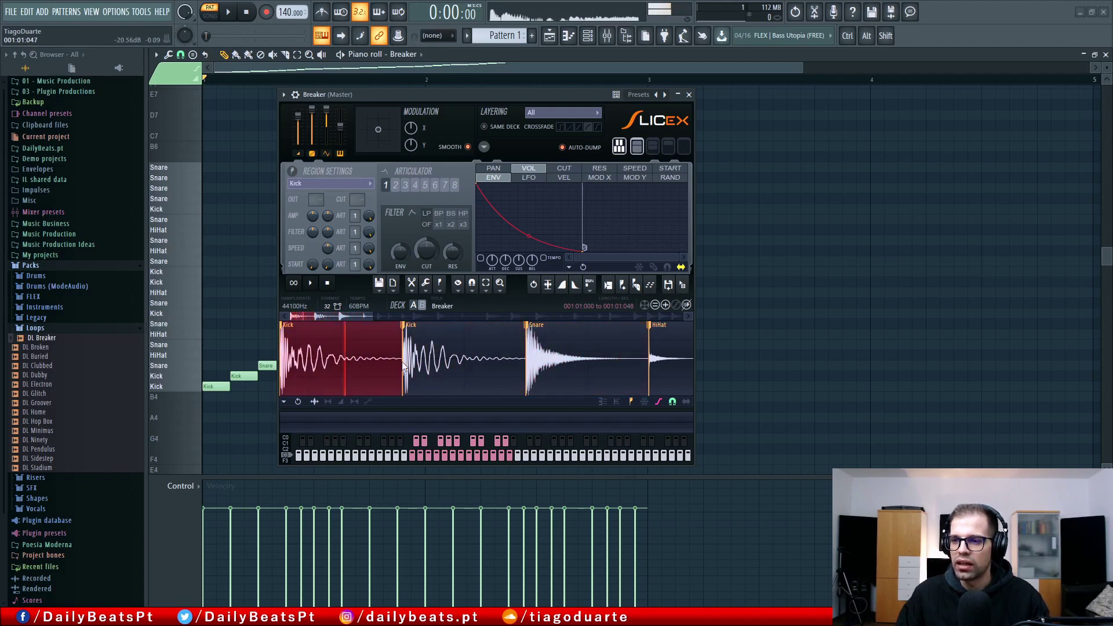
right_click(573, 364)
right_click(439, 357)
right_click(587, 365)
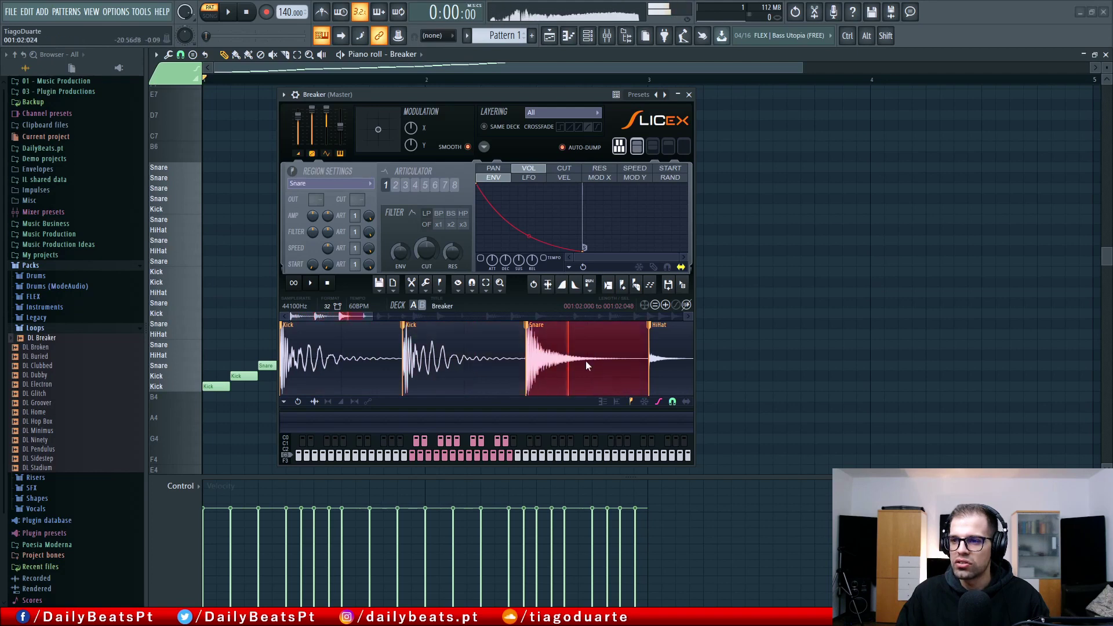
right_click(376, 363)
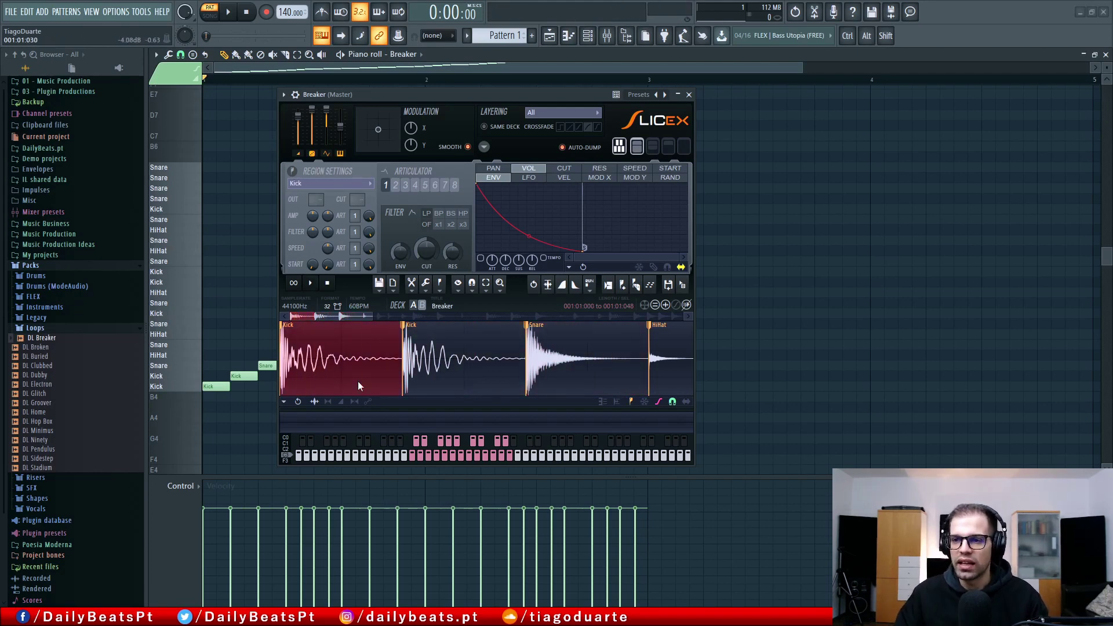
Select the second Kick slice, raise its pitch to +701 cents in the region settings and audition it.
right_click(455, 353)
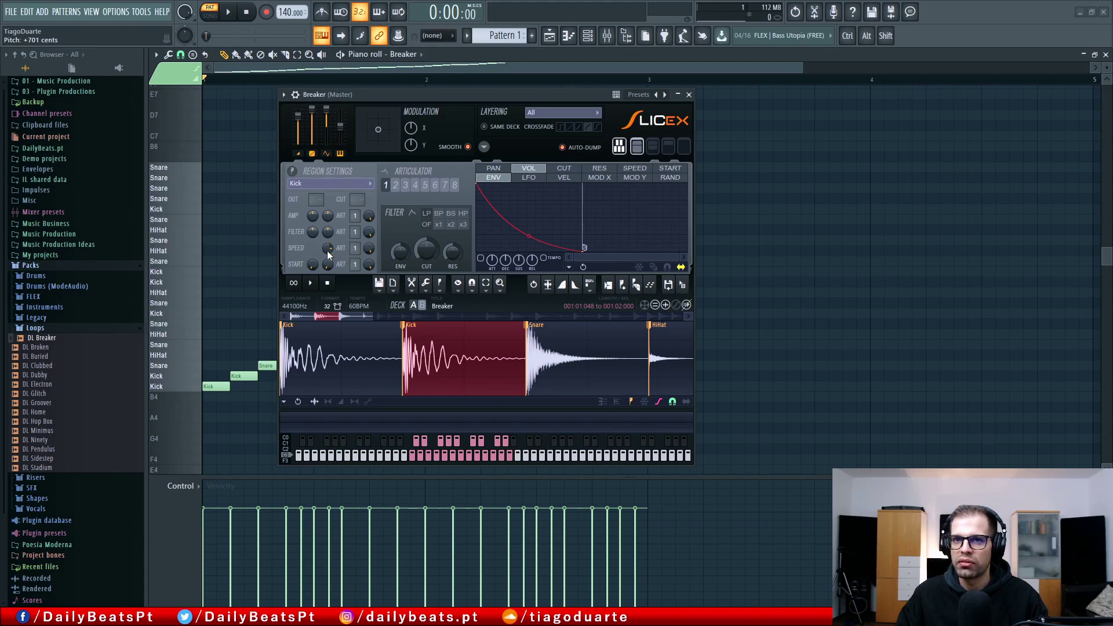
click(421, 365)
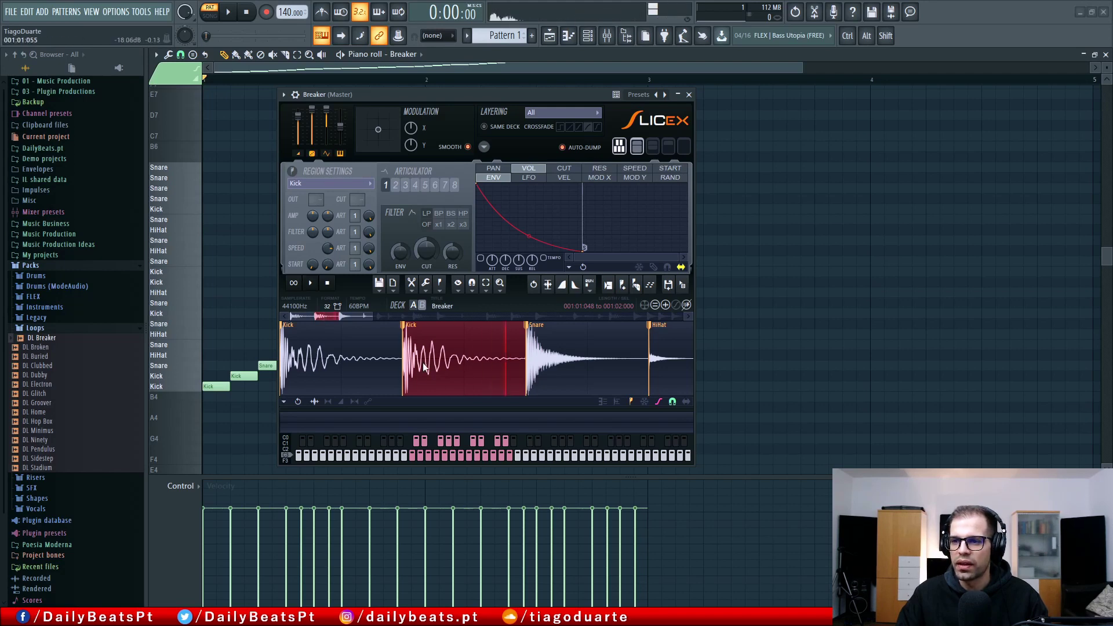
click(422, 365)
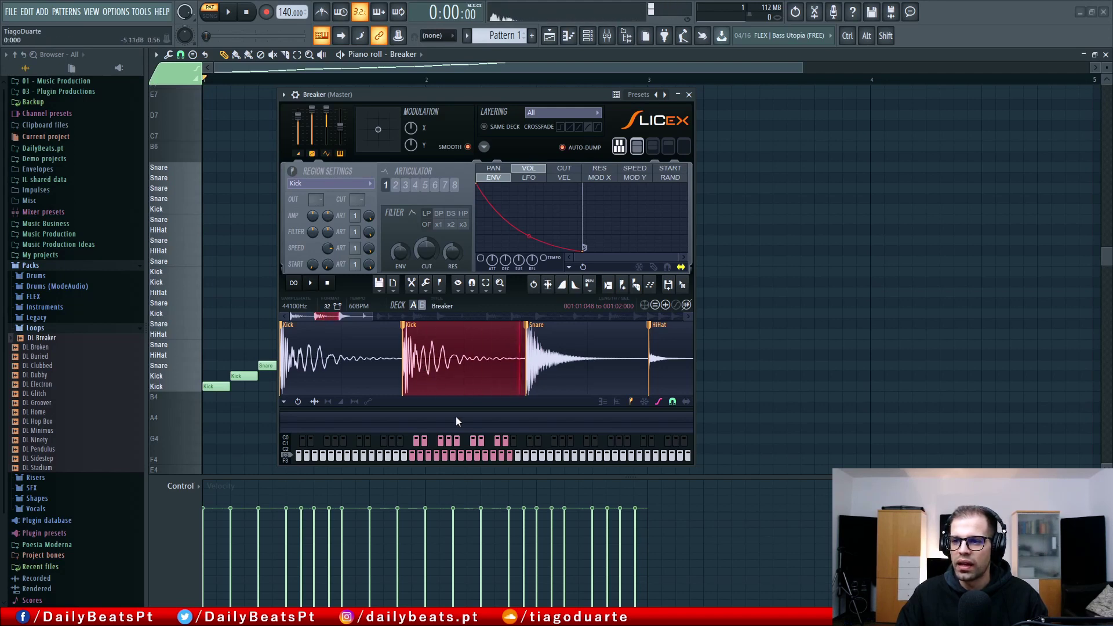
click(440, 362)
click(438, 358)
Show more slices in the waveform and replay the repitched second Kick slice several times.
scroll(436, 357, down, 1)
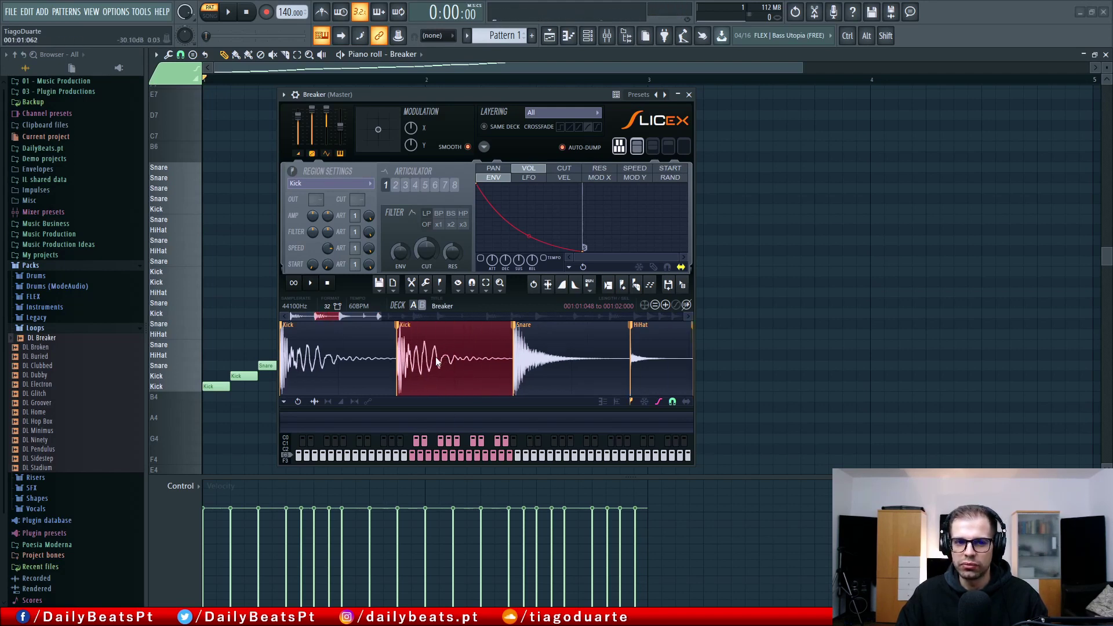
scroll(432, 359, down, 2)
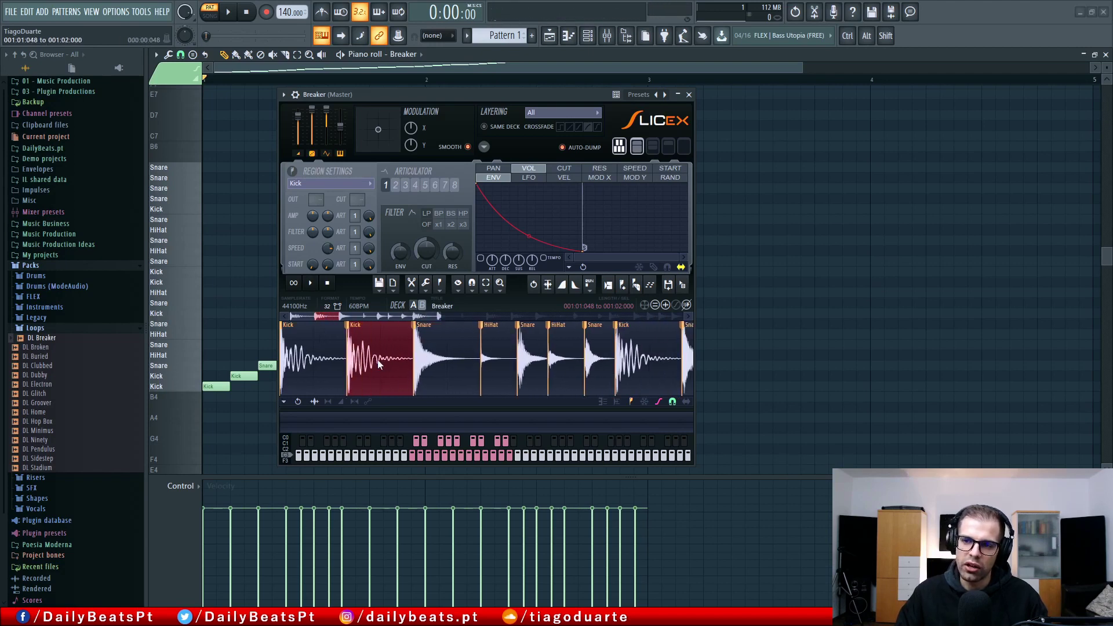
scroll(377, 360, down, 1)
click(342, 360)
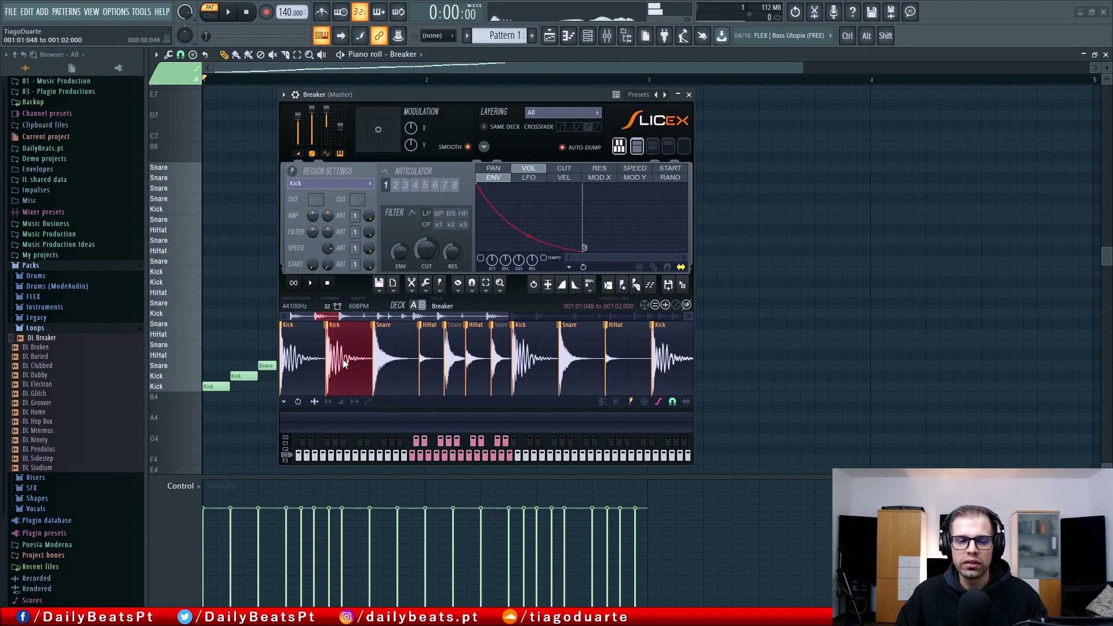
click(342, 359)
click(342, 359)
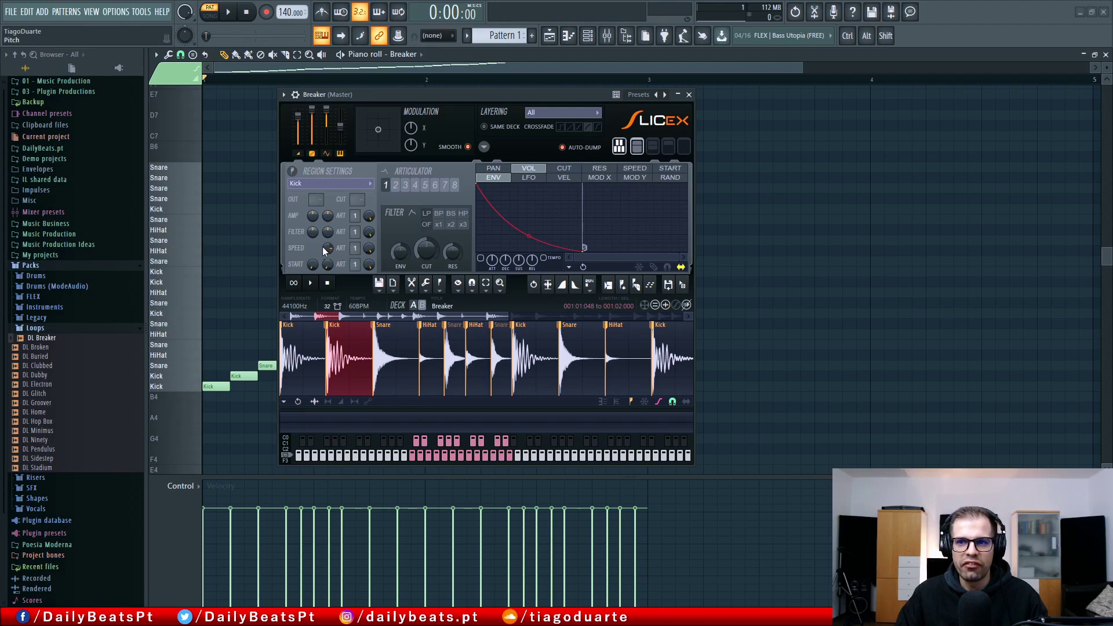
click(352, 363)
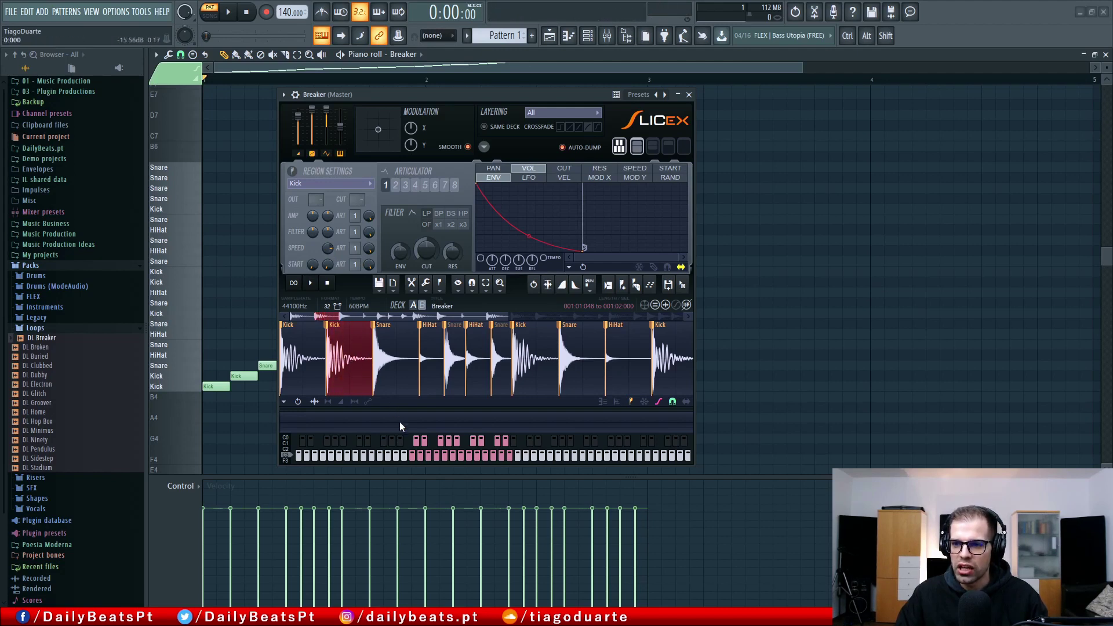
Compare the Kick slices on C5 and C#5 using Slicex's keyboard, and replay the second Kick from the waveform.
click(420, 446)
click(420, 445)
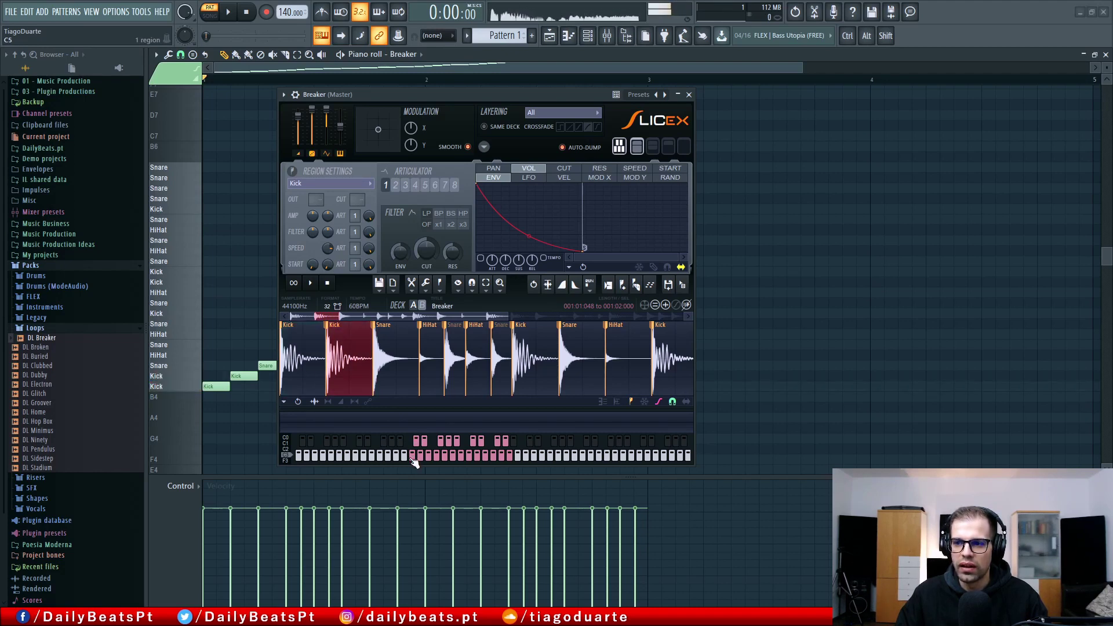
click(417, 443)
click(421, 458)
click(418, 444)
click(418, 444)
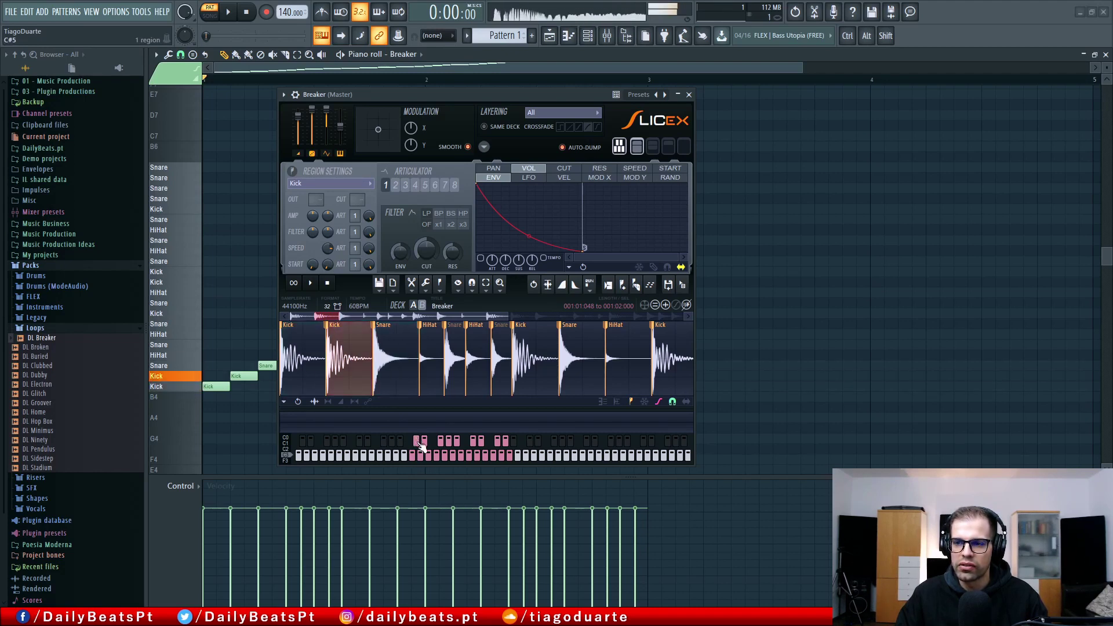
click(418, 443)
click(418, 443)
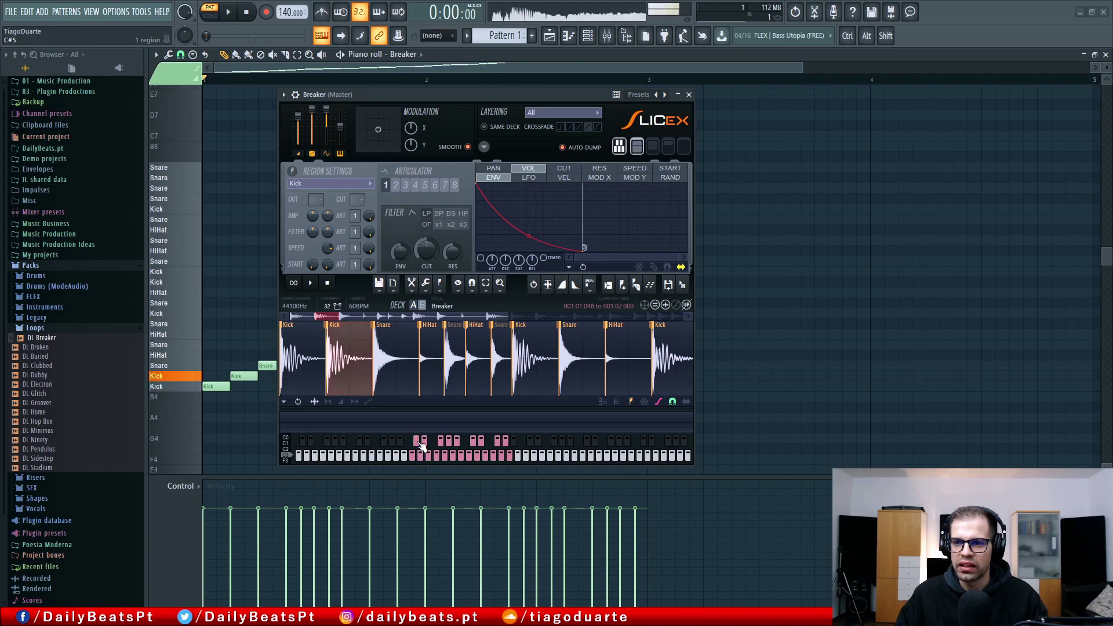
click(346, 360)
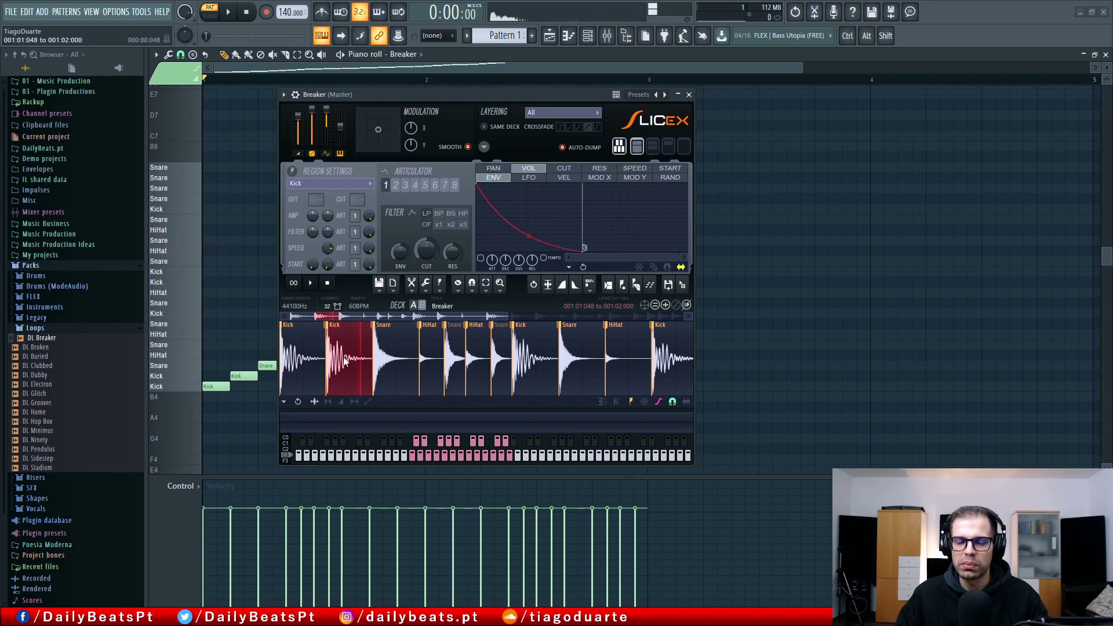
Replay the second Kick slice repeatedly from its C#5 key on Slicex's keyboard.
click(422, 447)
click(421, 447)
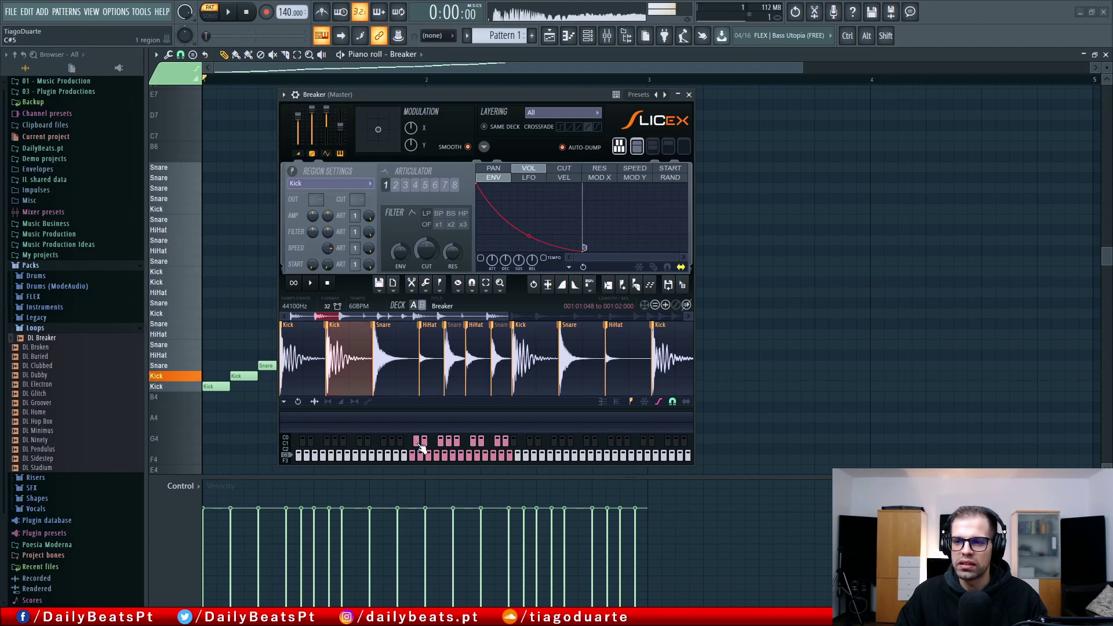
click(422, 447)
click(421, 447)
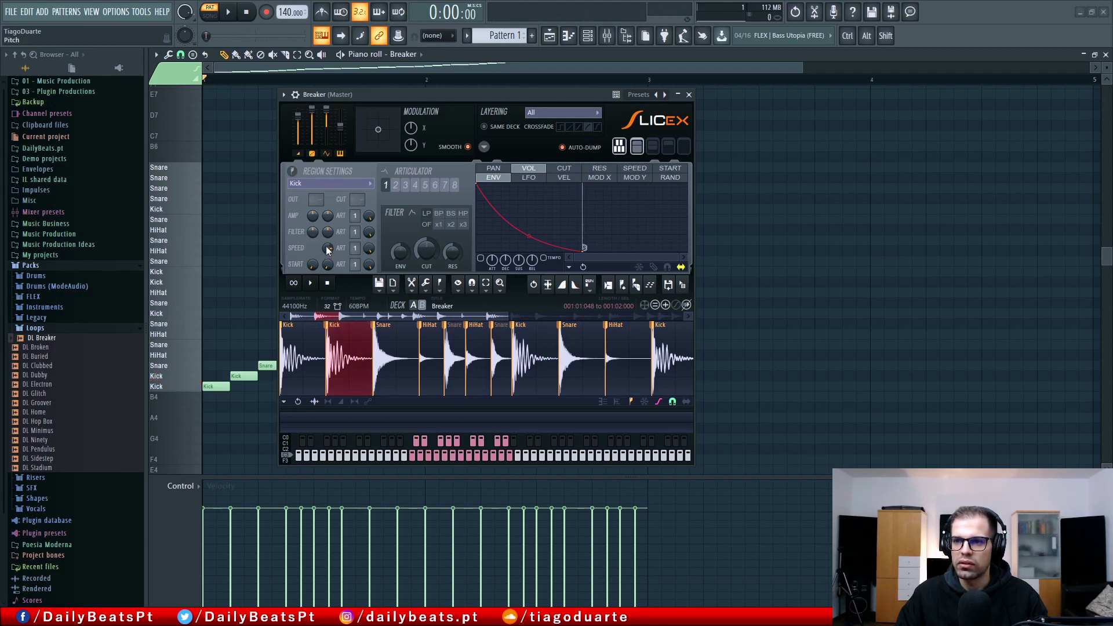
click(421, 445)
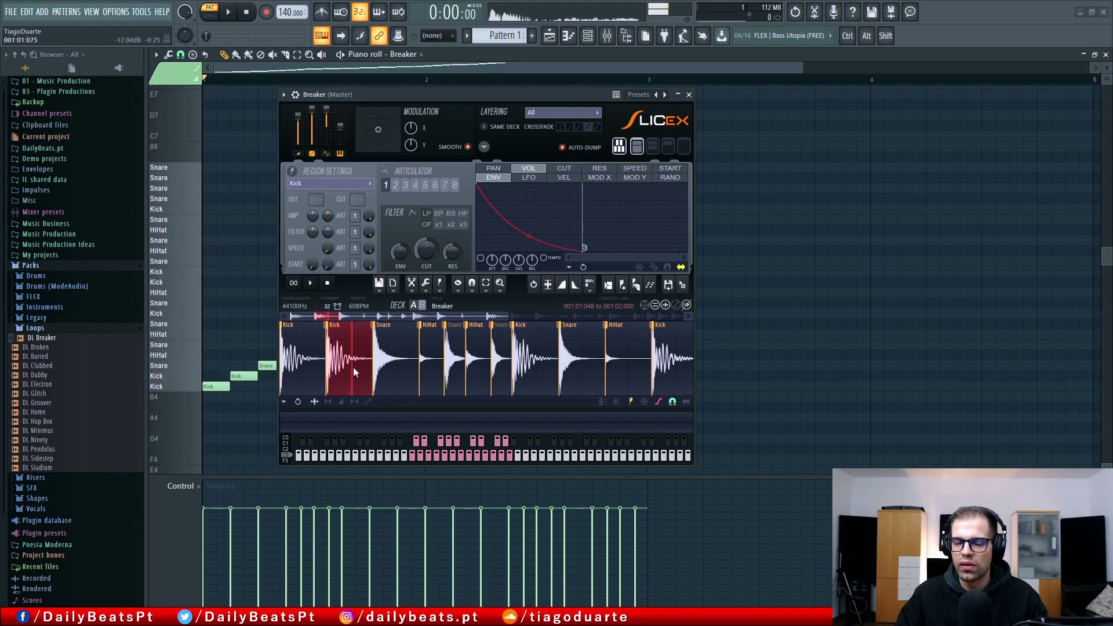
click(420, 445)
click(418, 445)
click(417, 445)
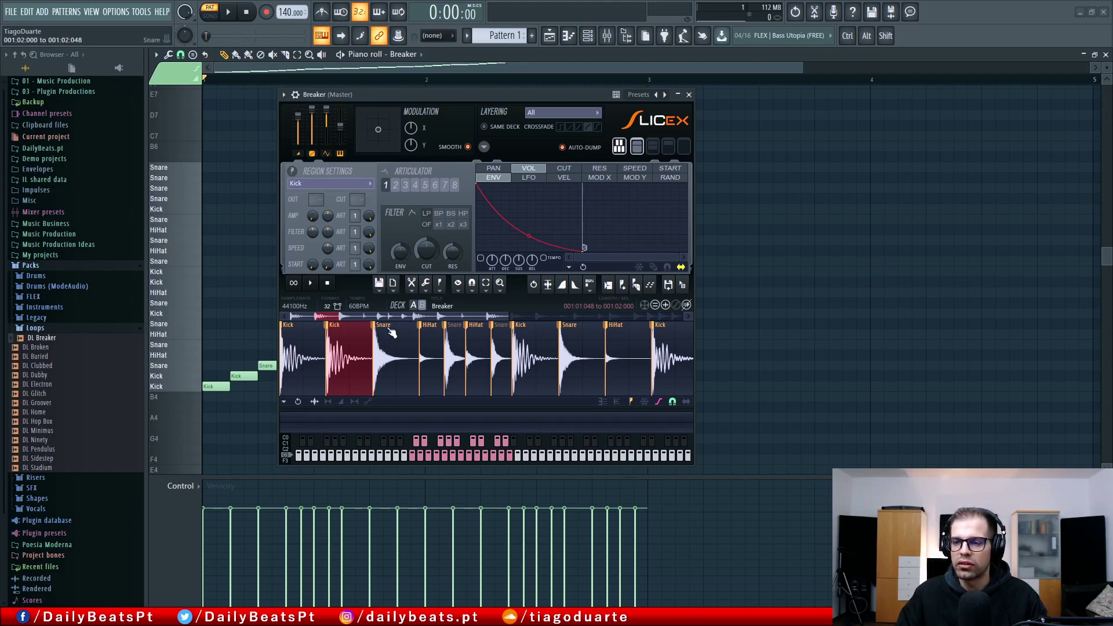
Select the first Snare slice, then move the Slicex window aside to uncover the piano roll notes and briefly play the pattern.
click(390, 351)
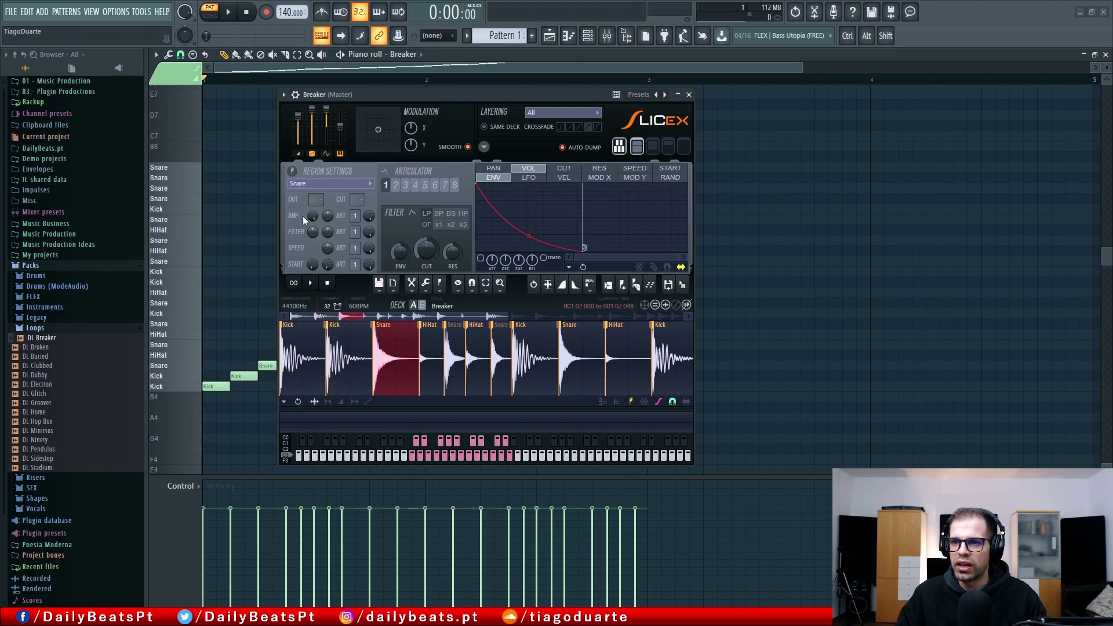
drag(436, 99, 665, 91)
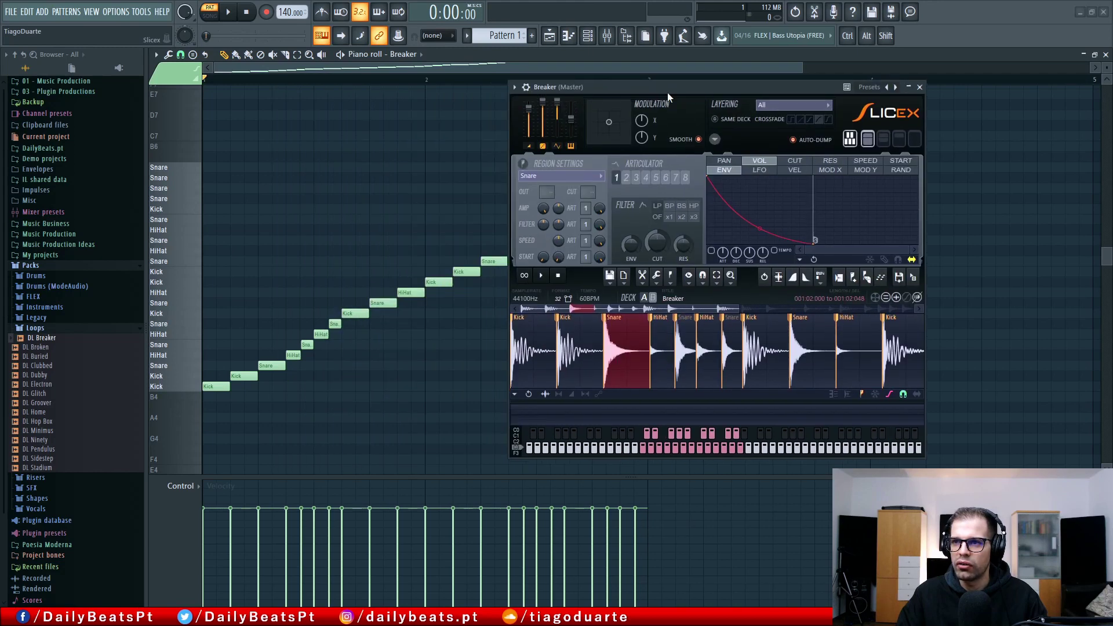
key(space)
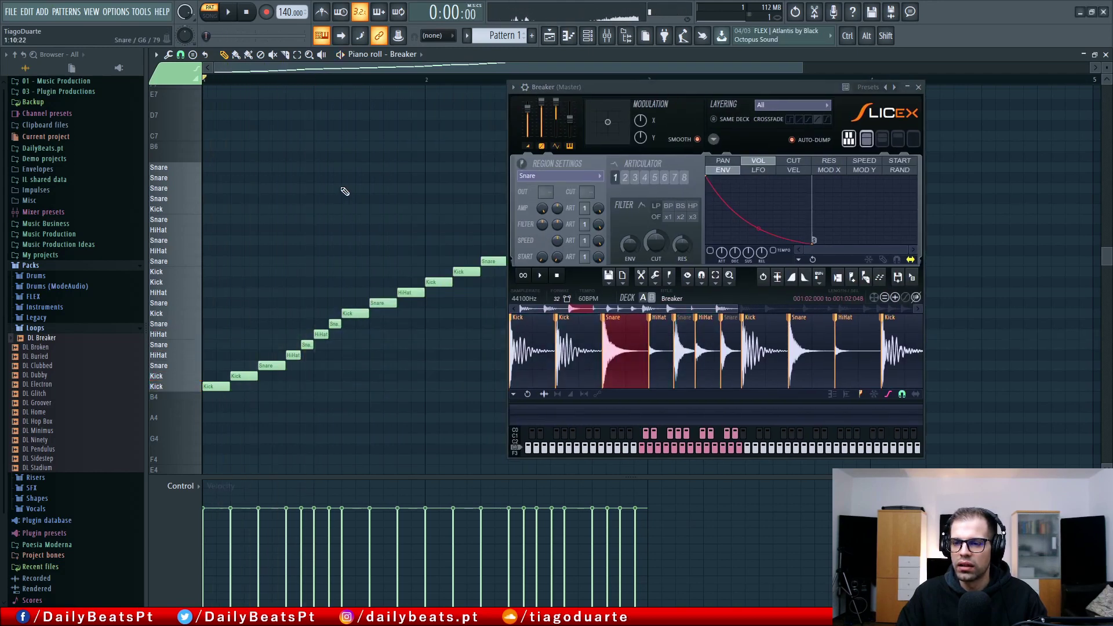
key(space)
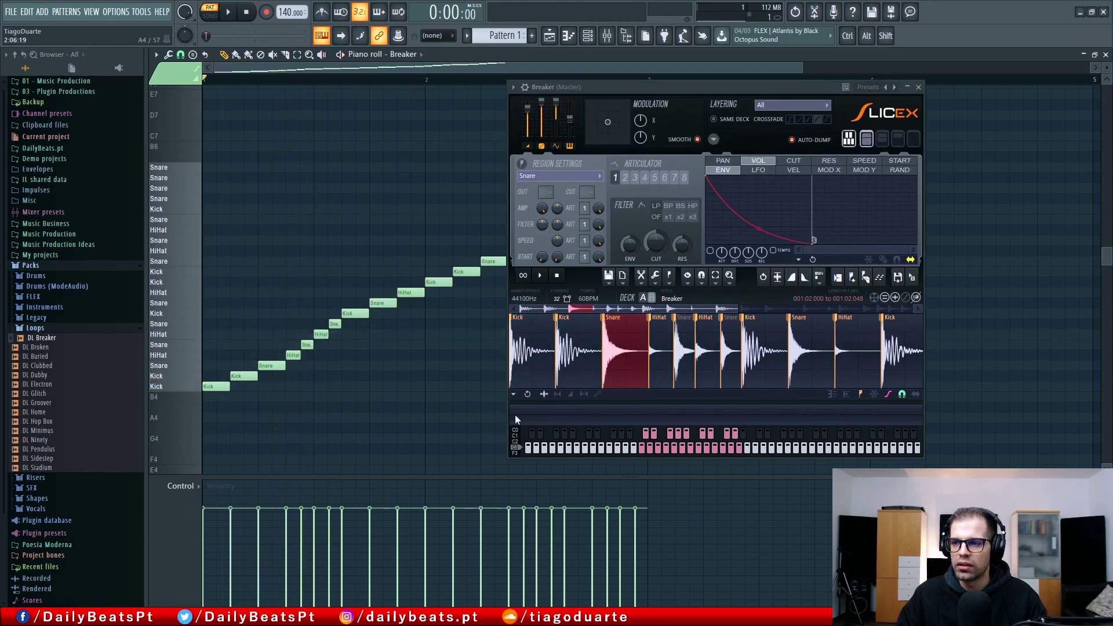
Audition the C#5 and D5 slices on Slicex's keyboard, then select the second Kick slice and move the Slicex window back over the piano roll.
click(648, 438)
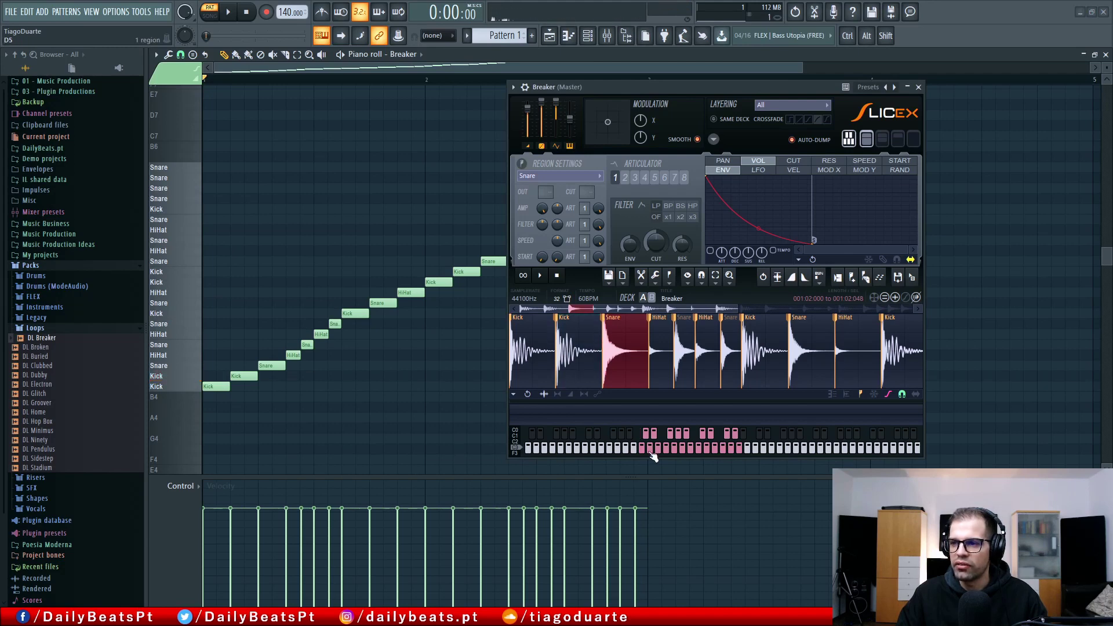
click(654, 456)
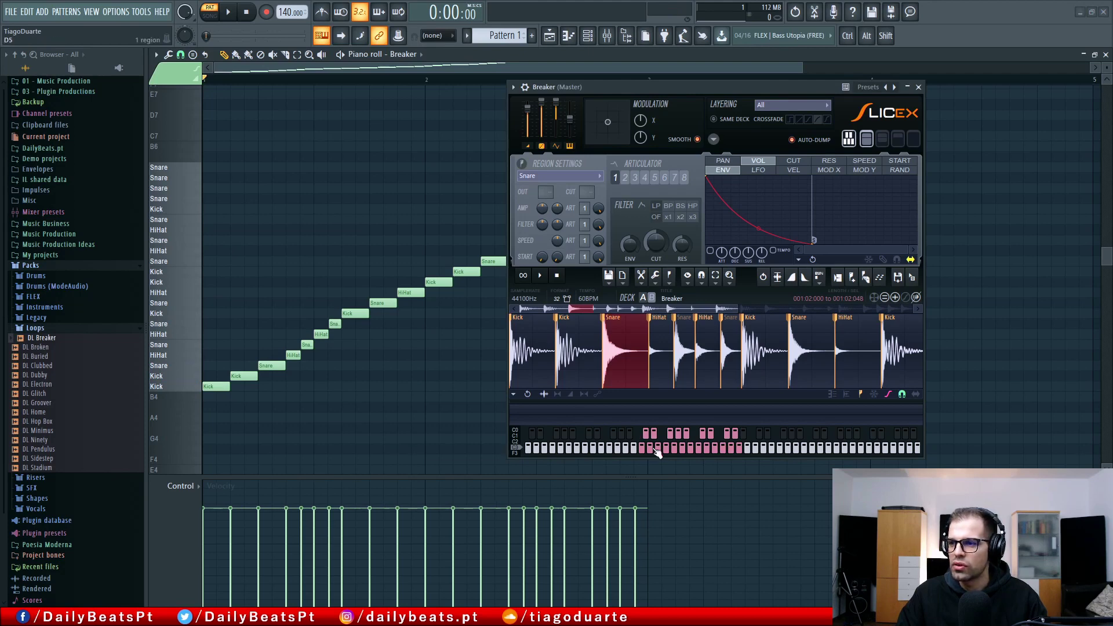
click(645, 433)
click(567, 317)
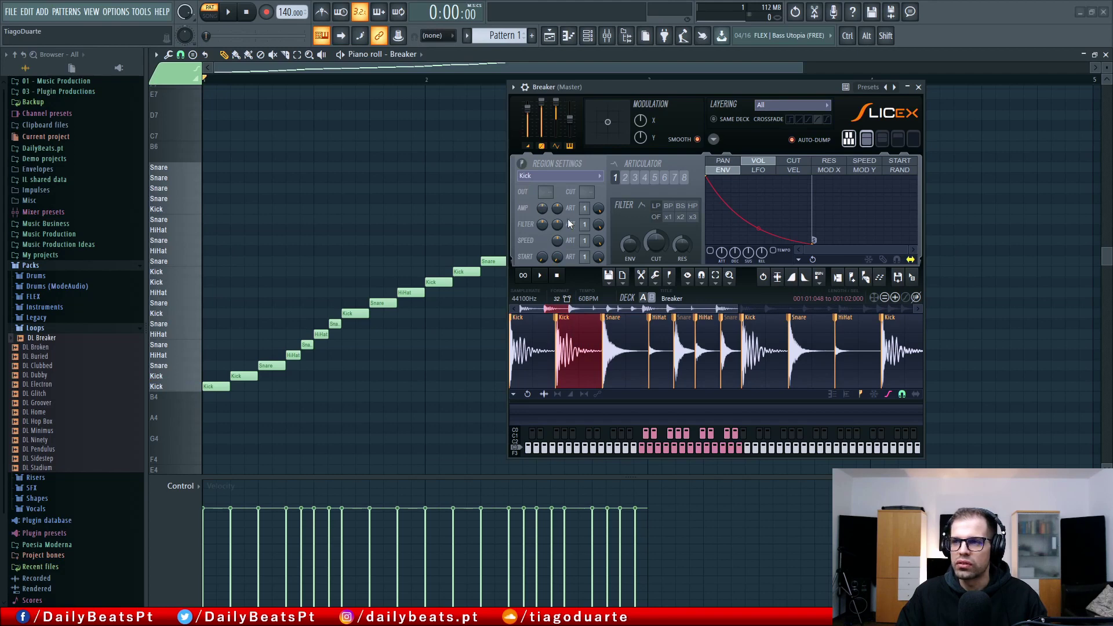
drag(680, 89, 445, 89)
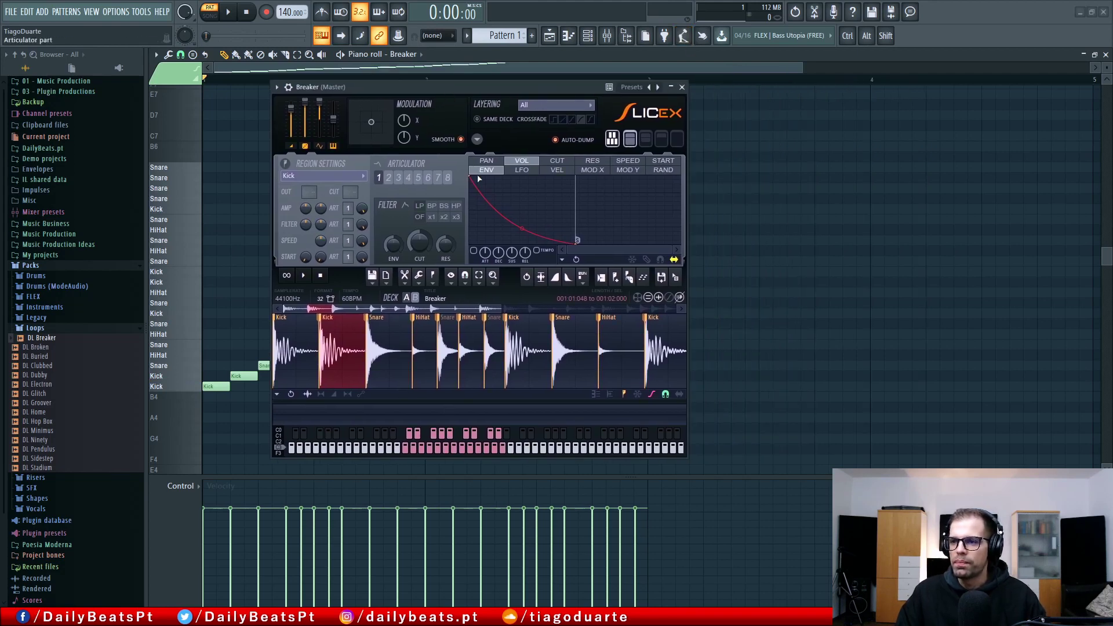
Show more slices in the waveform and select them one after another from the first Kick to the third Snare.
scroll(448, 369, down, 3)
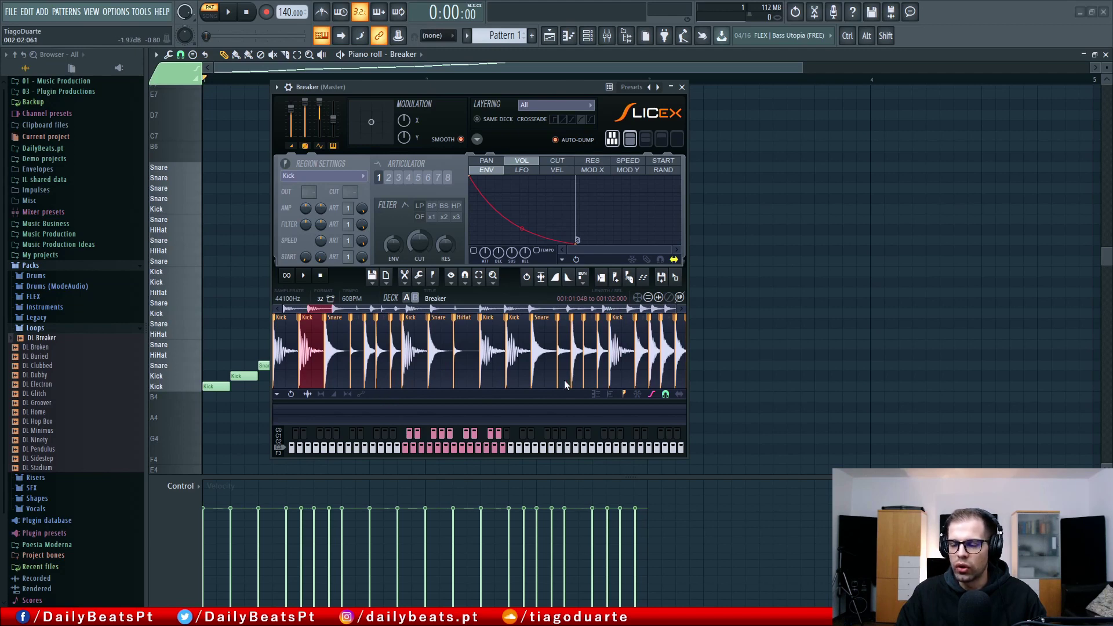
click(298, 332)
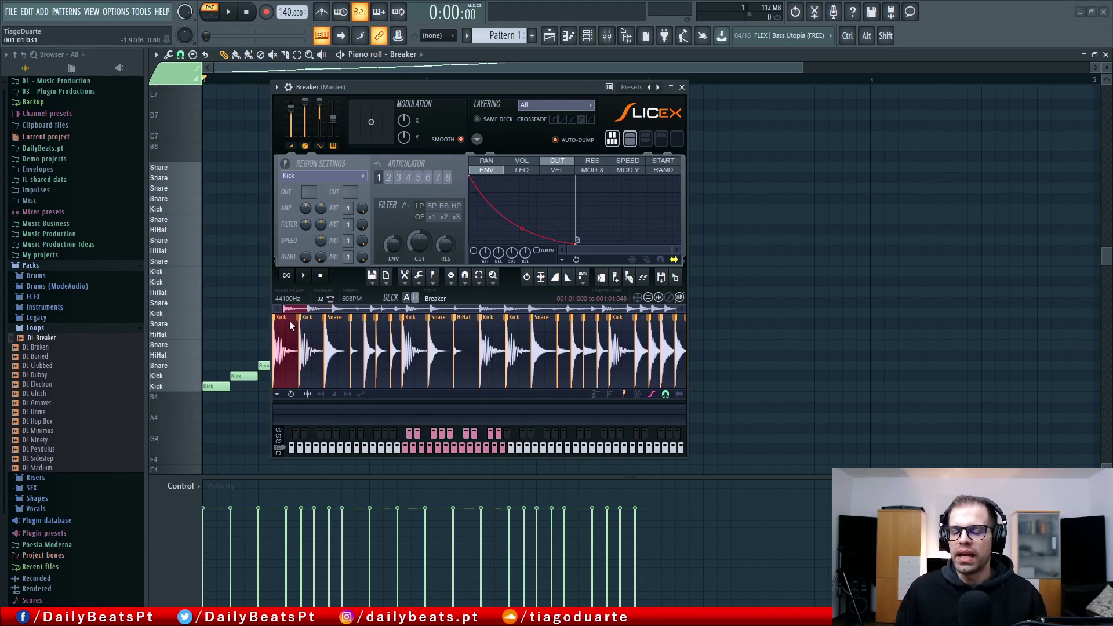
click(312, 342)
click(336, 350)
click(356, 358)
click(370, 363)
click(396, 370)
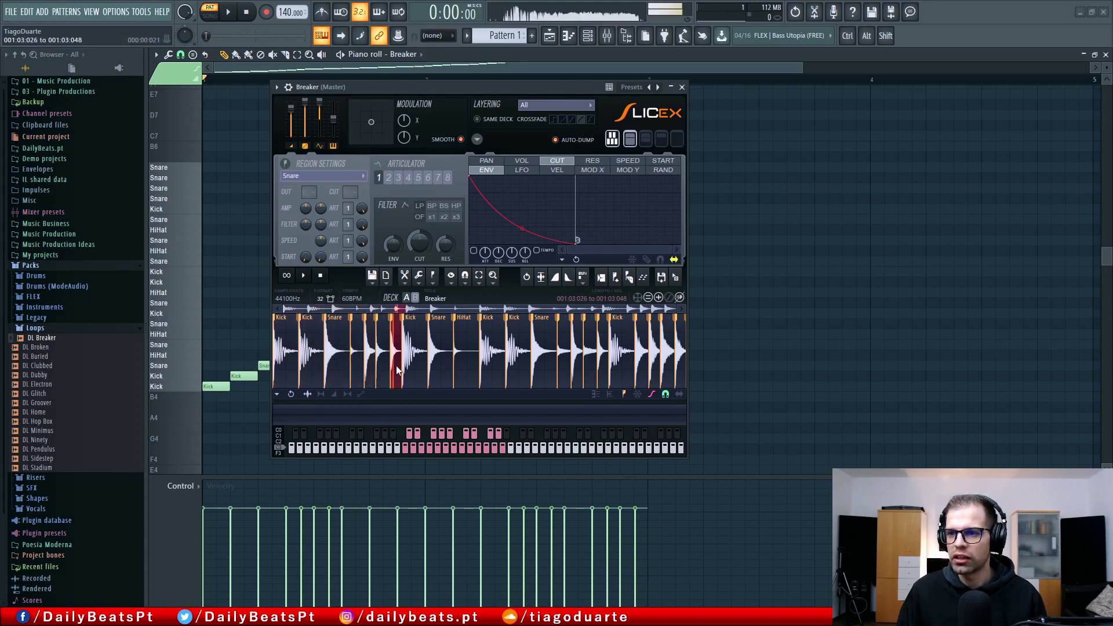
Assign the first Kick slice's filter to articulator 2 and compare its settings with the second Kick and first Snare slices.
click(281, 363)
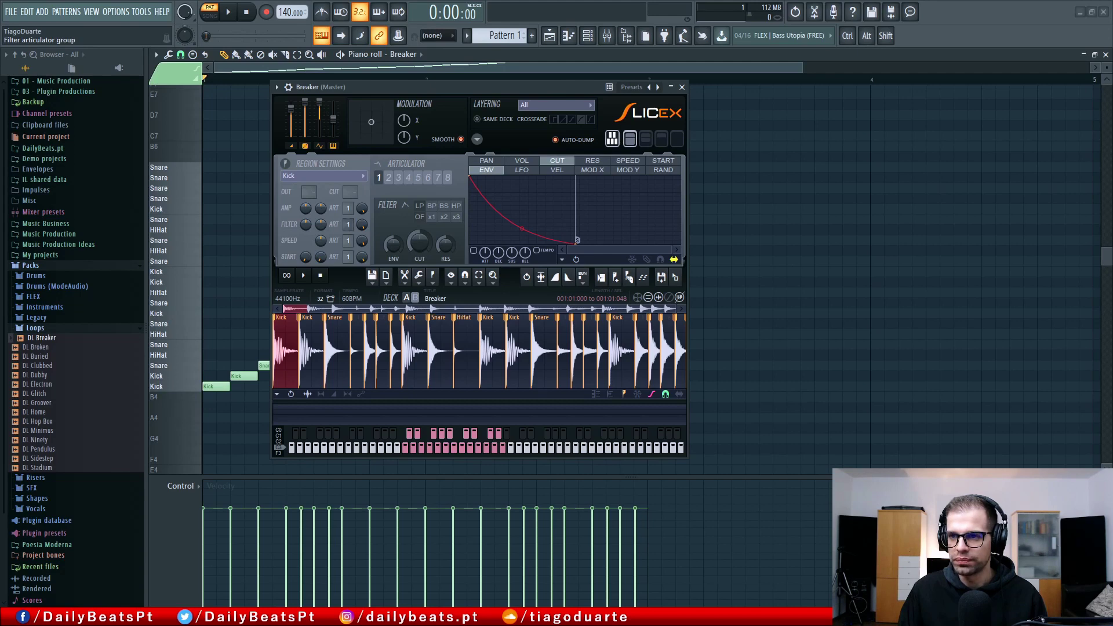
scroll(347, 225, up, 1)
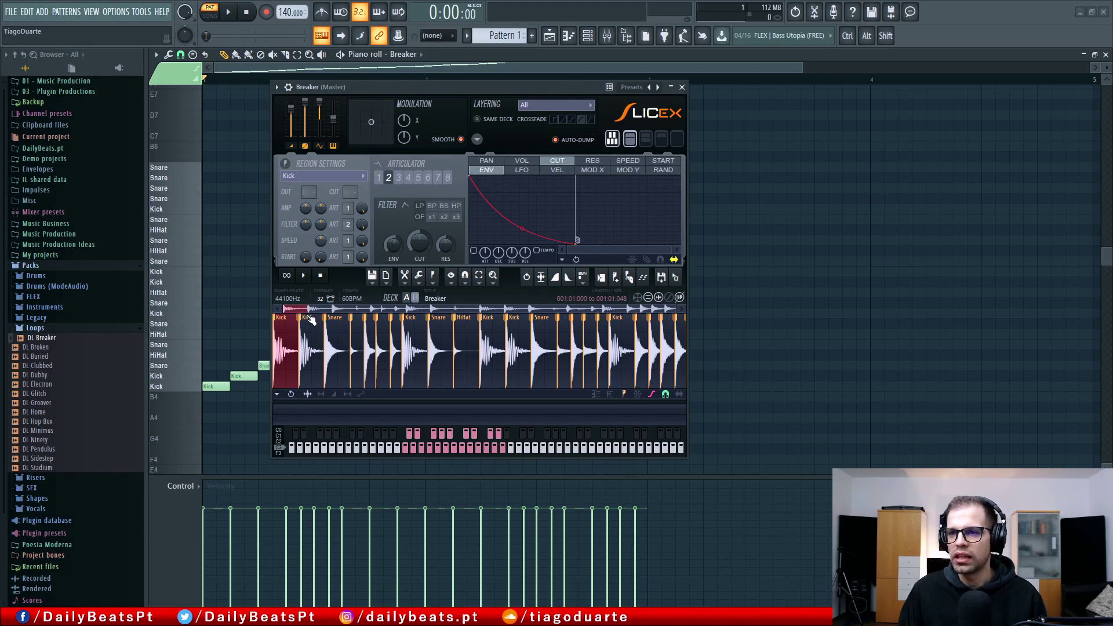
click(310, 361)
click(331, 385)
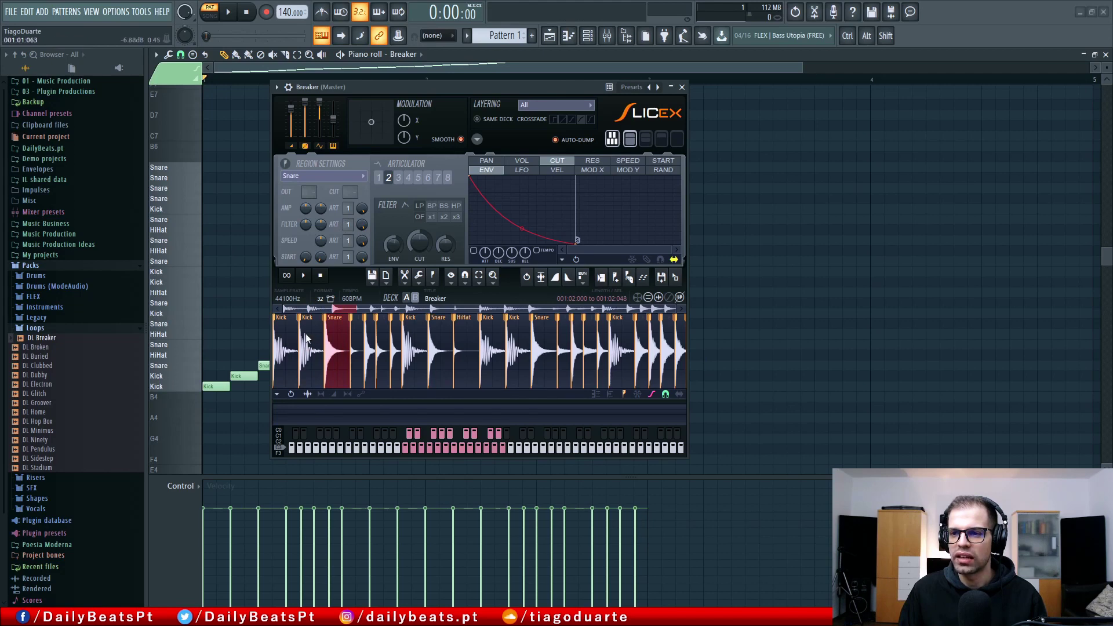
click(312, 361)
click(288, 360)
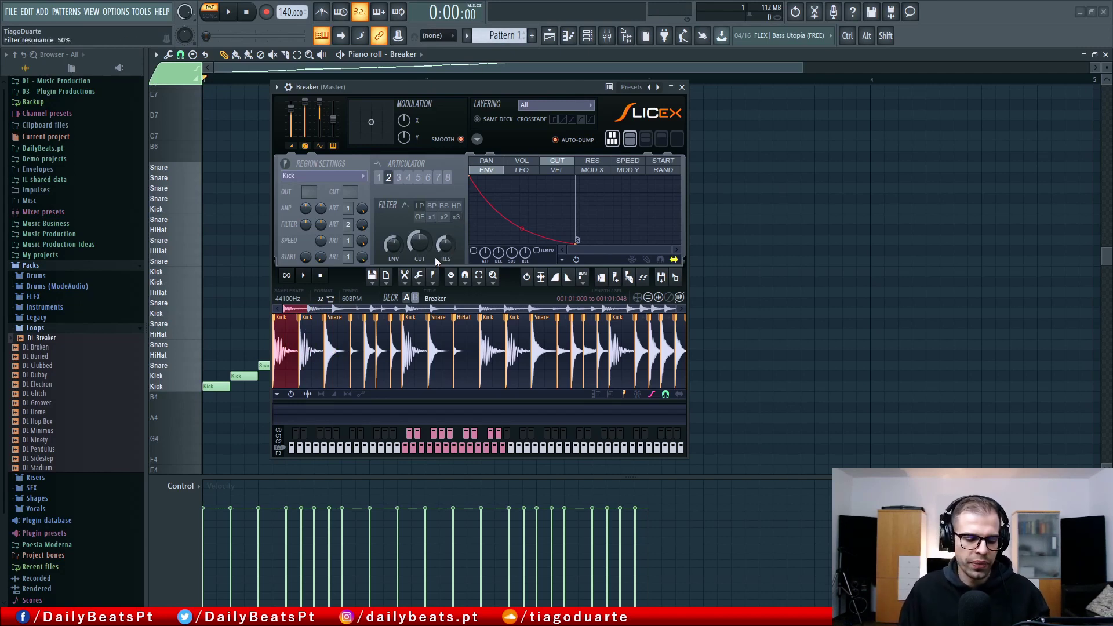
Lower articulator 2's filter cutoff while auditioning the first Kick slice on C5.
click(410, 322)
key(q)
key(q)
key(q)
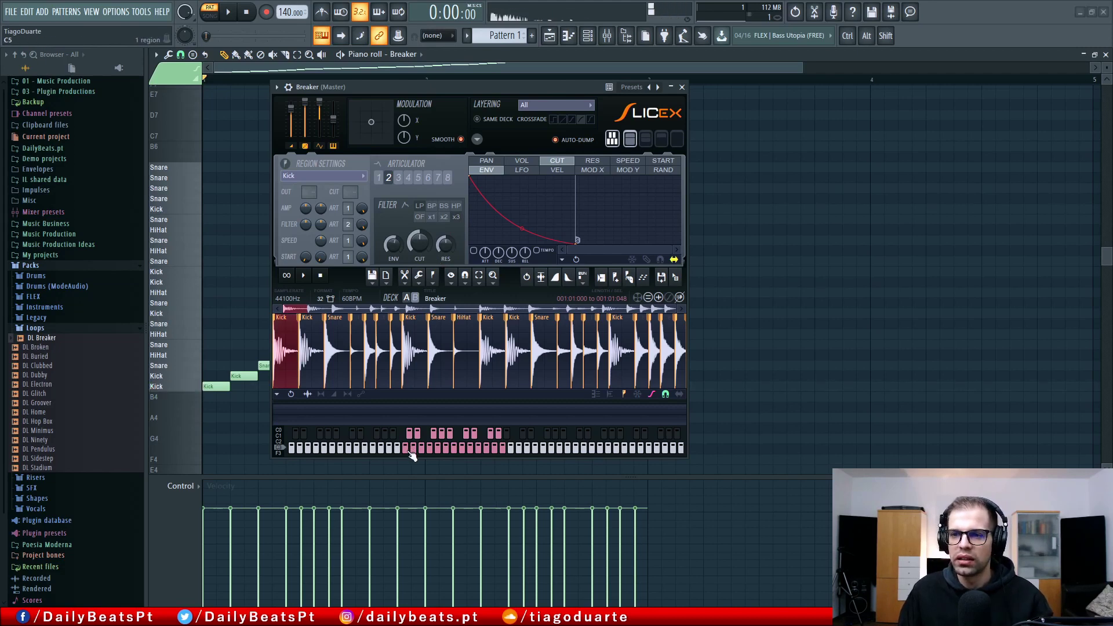
key(q)
key(q)
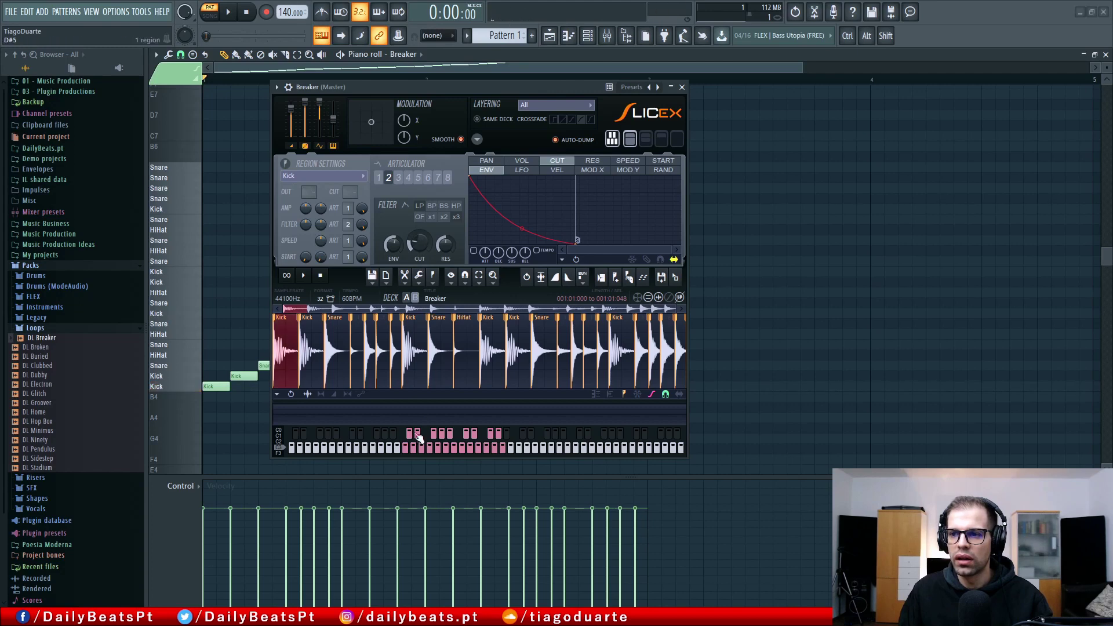
Compare the filtered first Kick on C5 with the second Kick on C#5 by alternating between them.
click(406, 450)
click(411, 438)
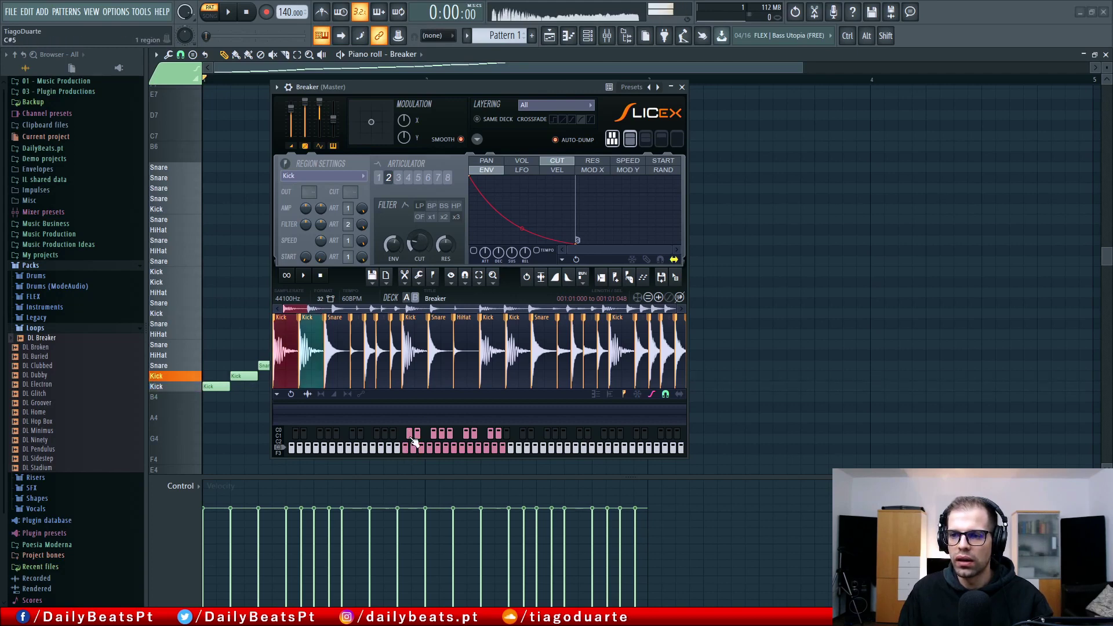
click(405, 450)
click(410, 437)
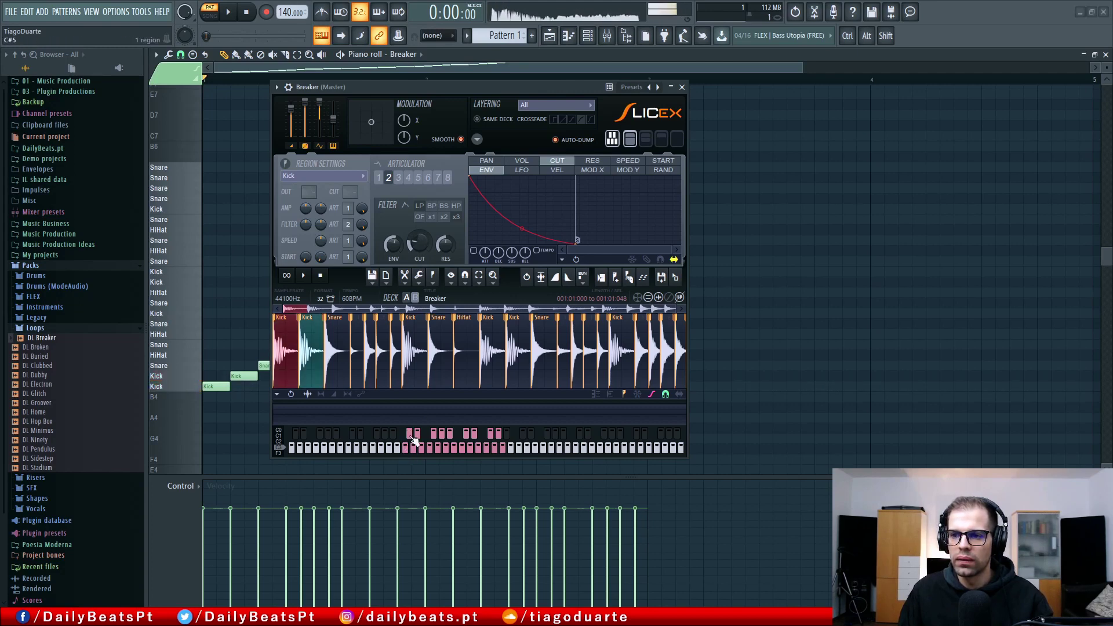
click(405, 449)
click(411, 437)
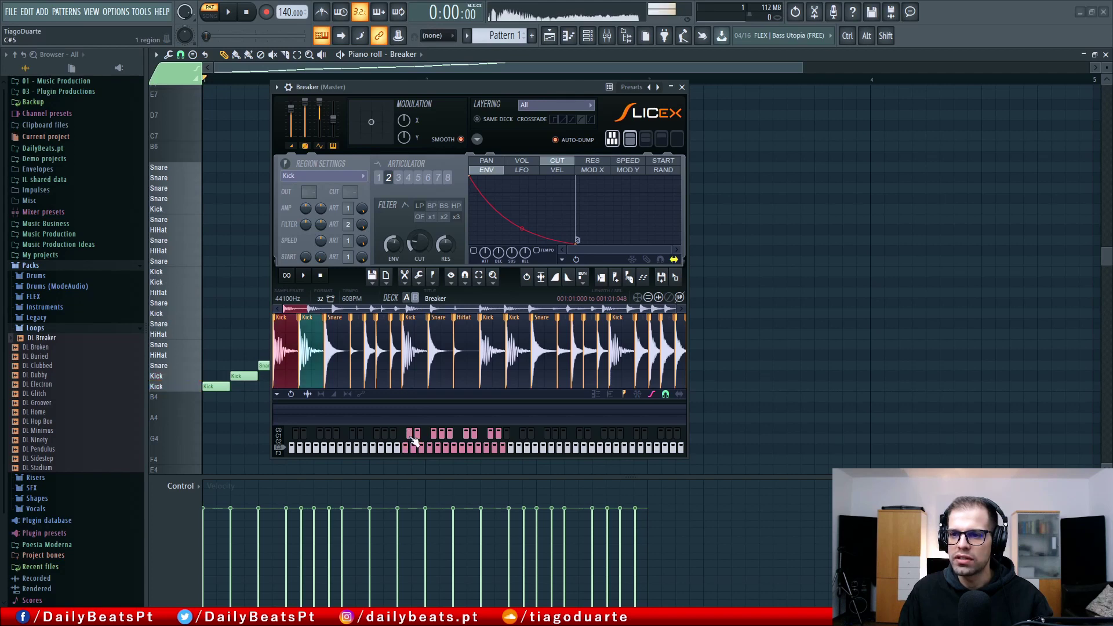
Assign the second Kick slice's filter to articulator 2 and audition both Kick slices on C#5 and C5.
click(307, 346)
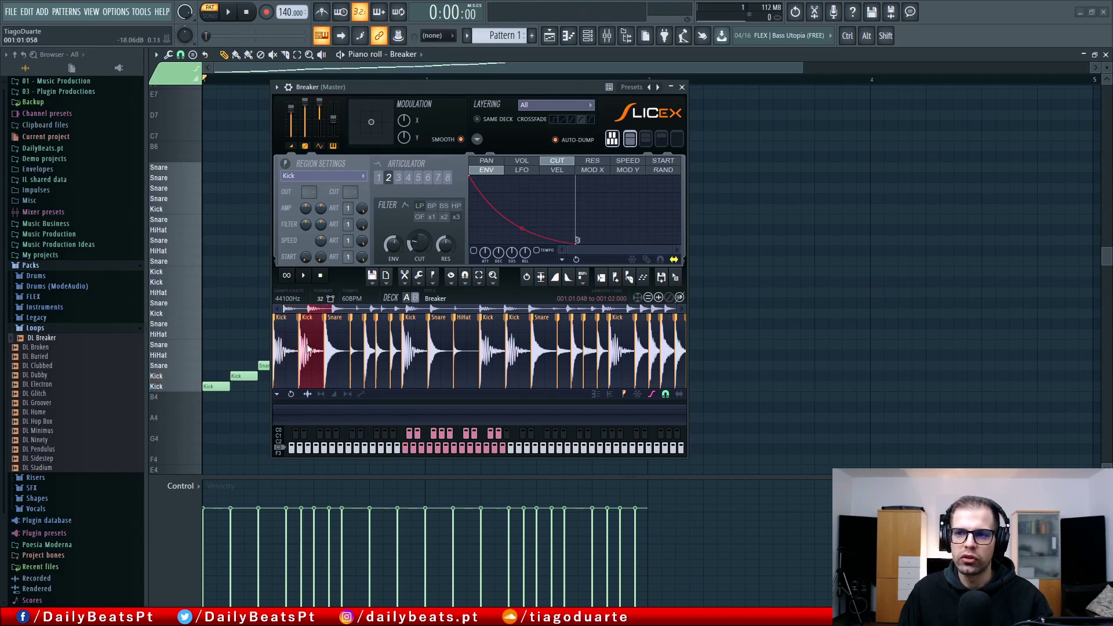
scroll(347, 225, up, 1)
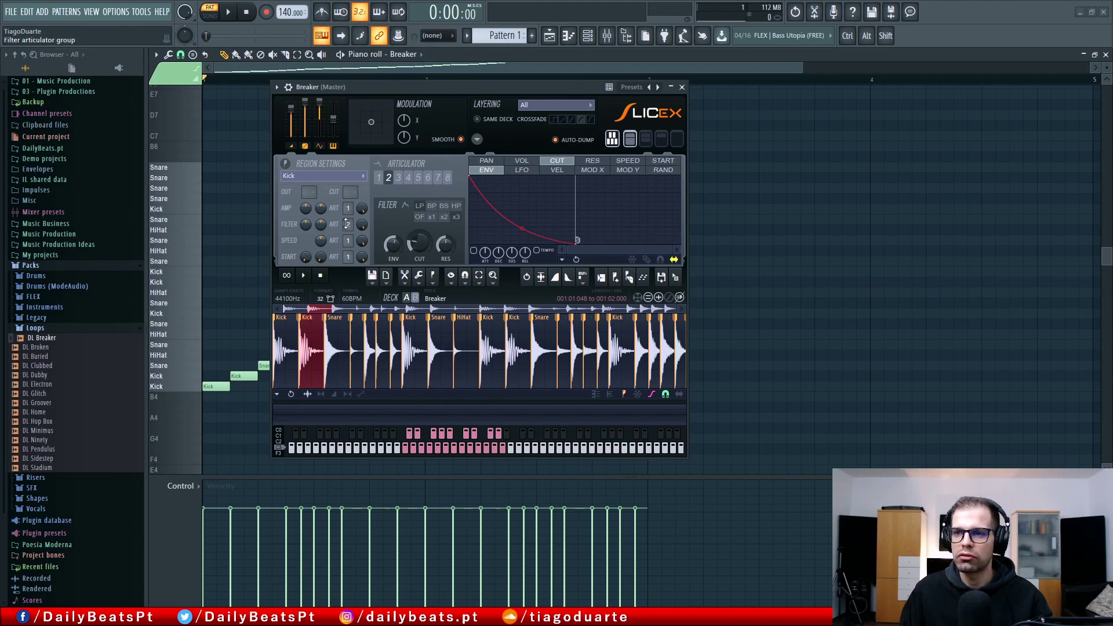
click(410, 435)
click(410, 435)
click(410, 434)
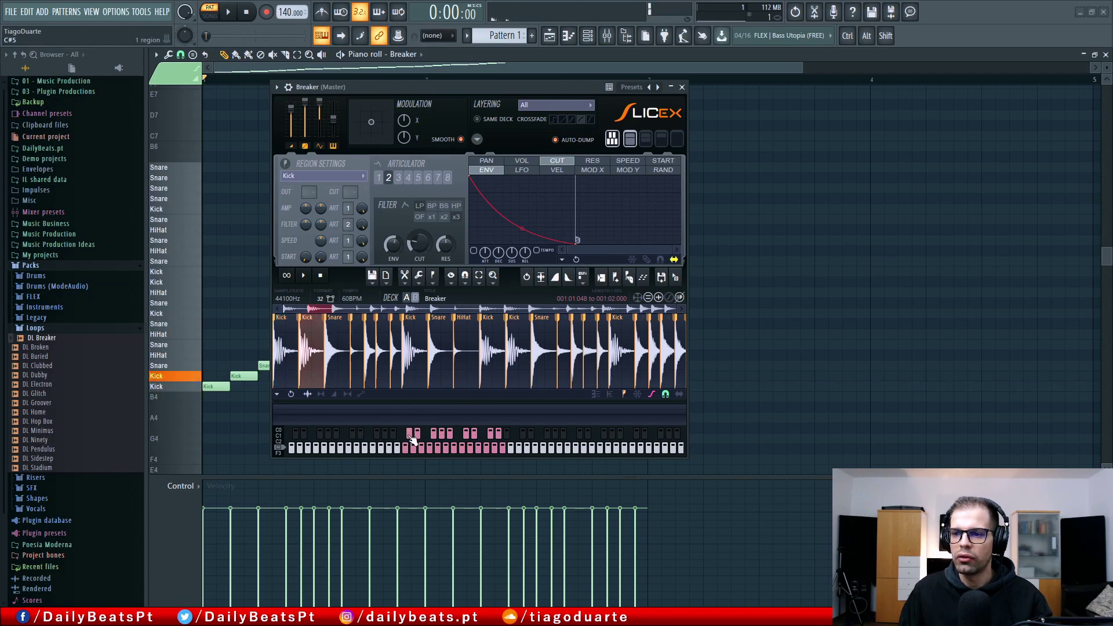
click(410, 451)
click(409, 451)
click(410, 451)
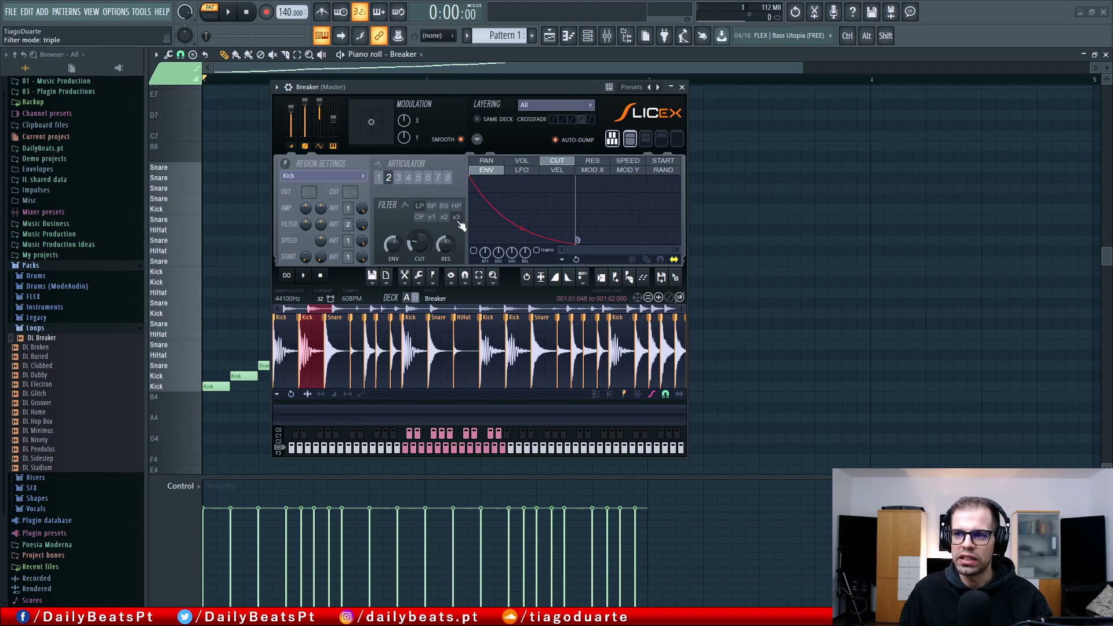
Adjust articulator 2's filter mode and cutoff while comparing the two Kick slices on C#5 and C5.
click(416, 440)
click(415, 440)
click(415, 439)
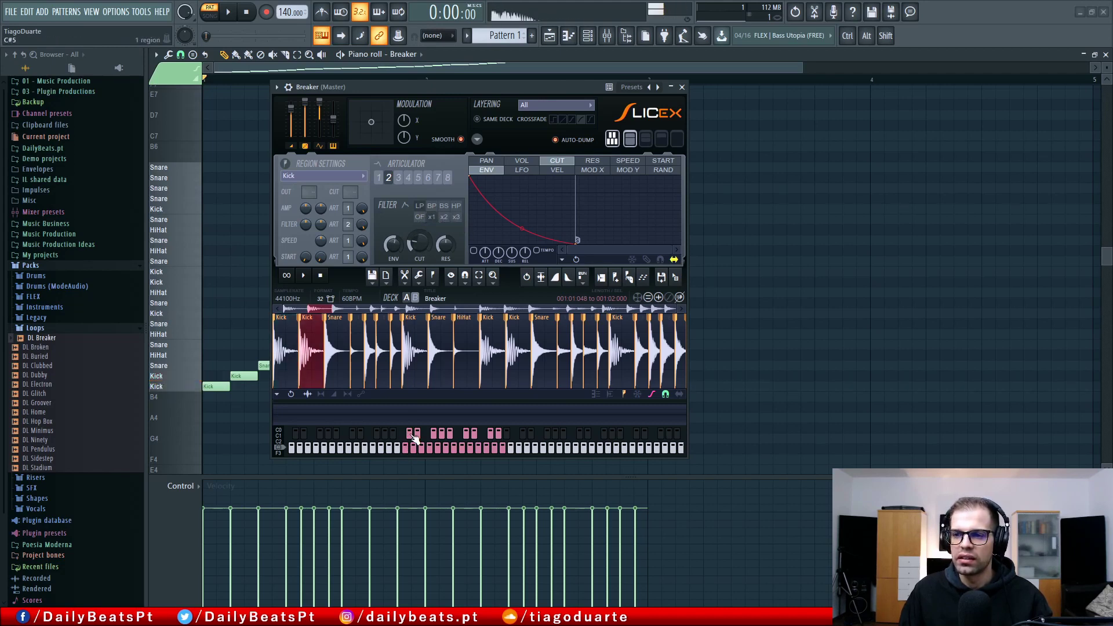
click(415, 438)
click(408, 451)
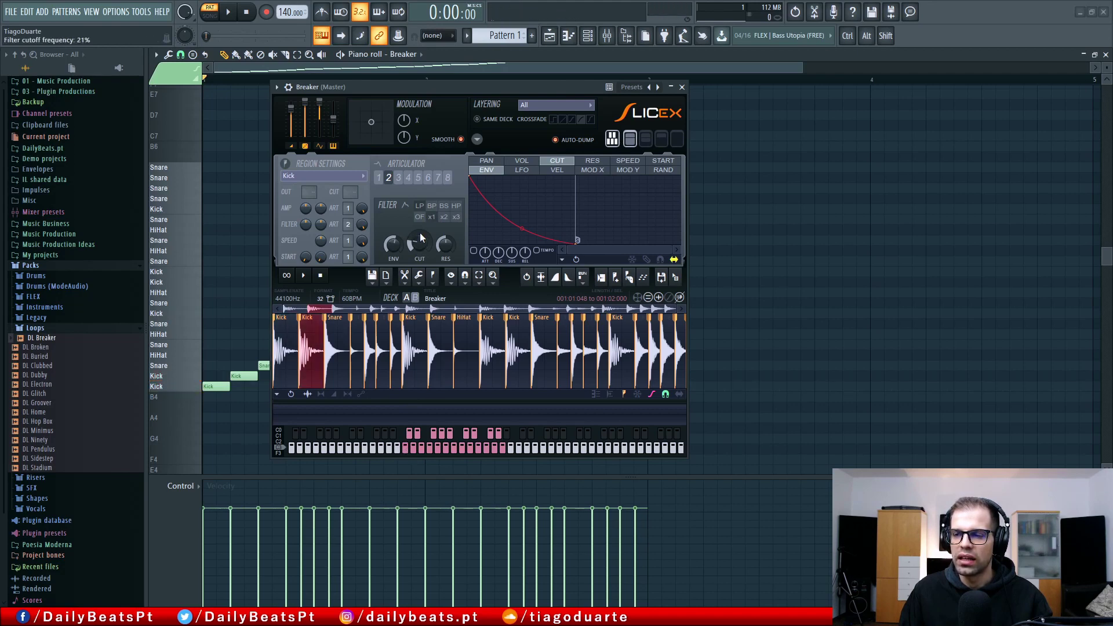
click(409, 451)
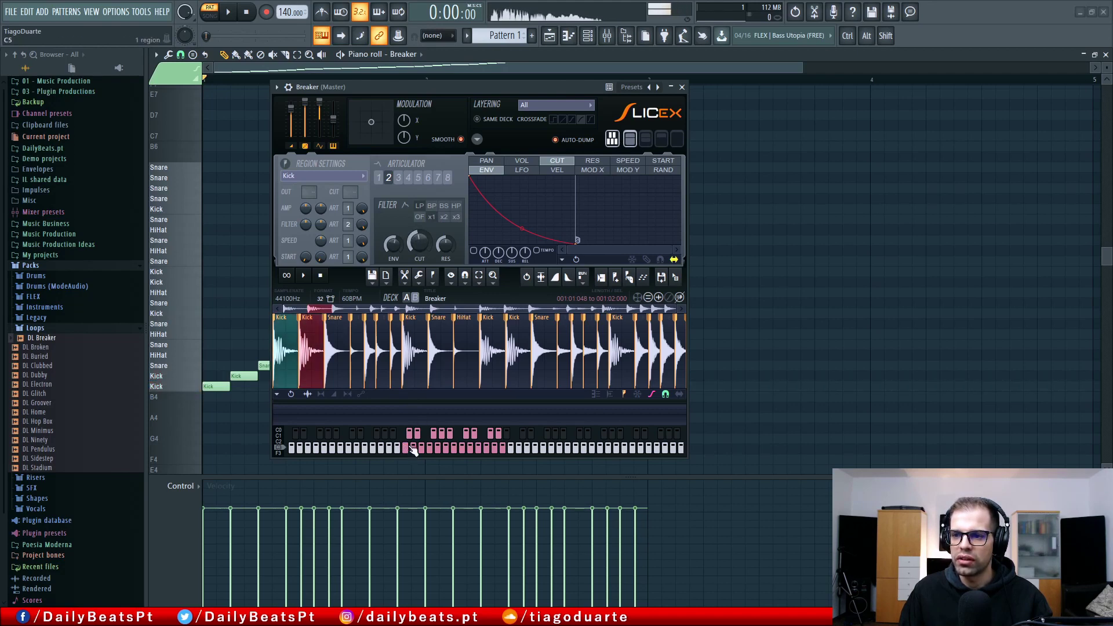
click(411, 436)
click(408, 451)
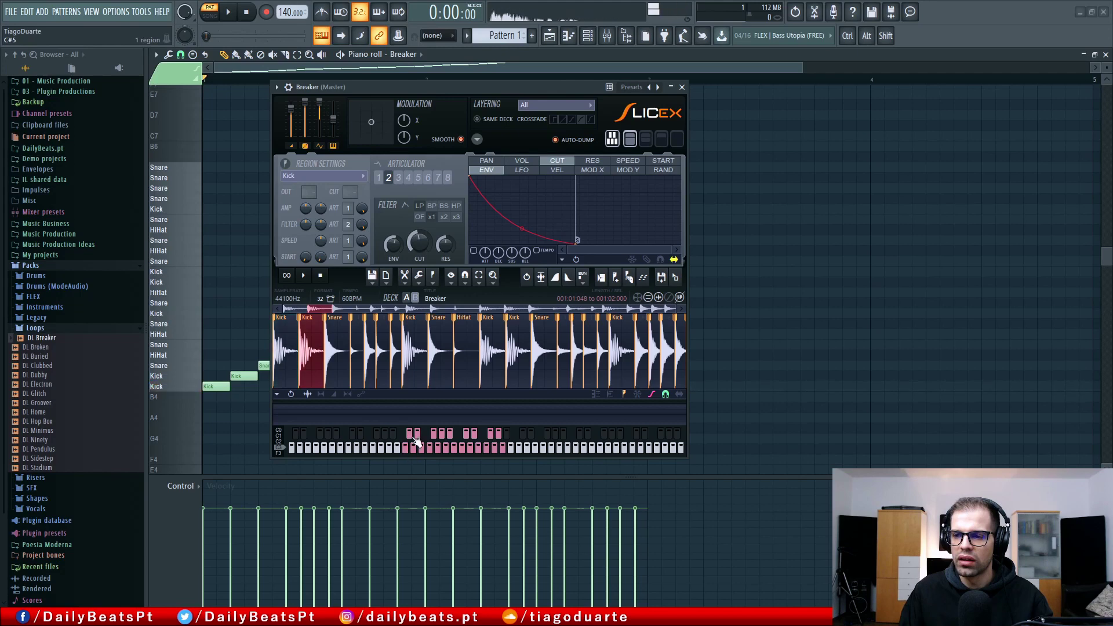
Reassign the filter of both Kick slices to articulator 1 and audition them on C#5 and C5.
click(414, 437)
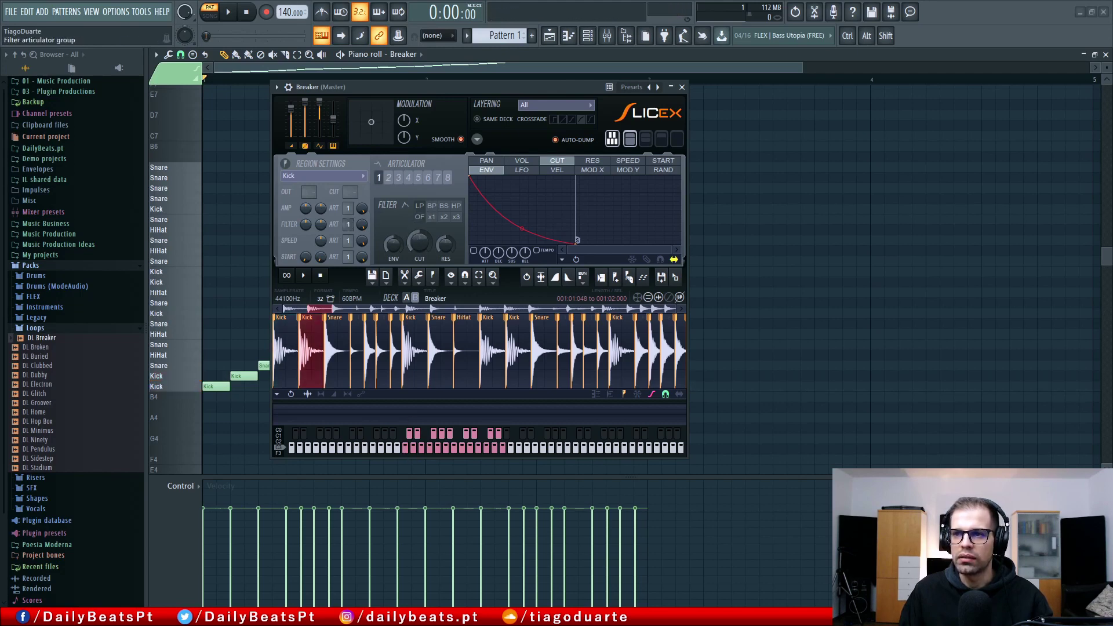
click(288, 357)
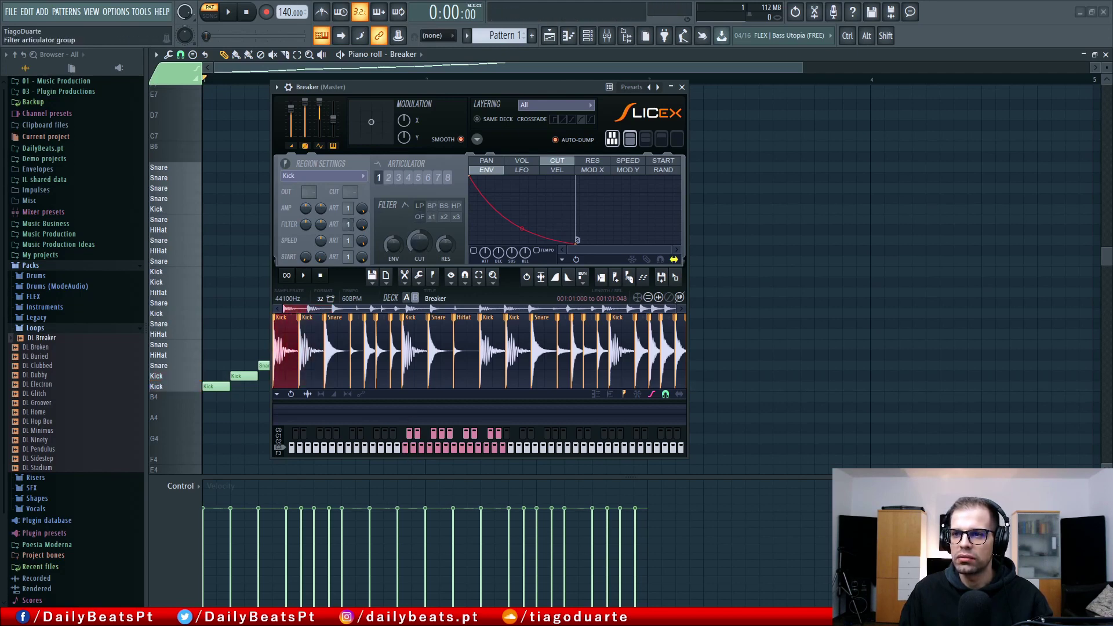
click(411, 434)
click(405, 447)
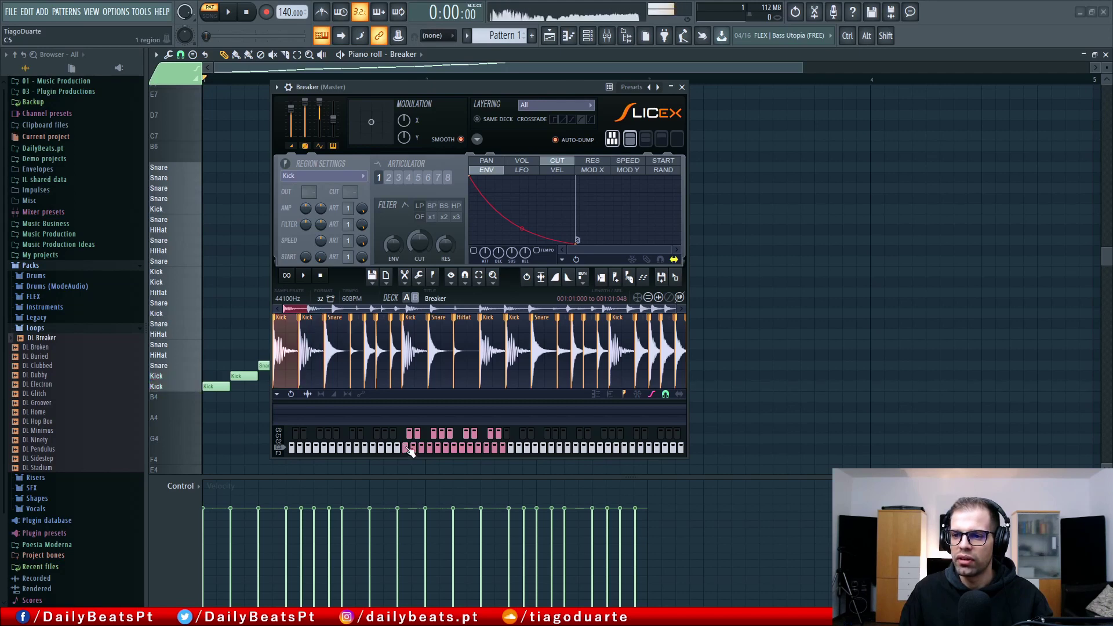
Enable the volume envelope of articulator 1 and shape it into a short, steep decay while the pattern plays.
click(412, 435)
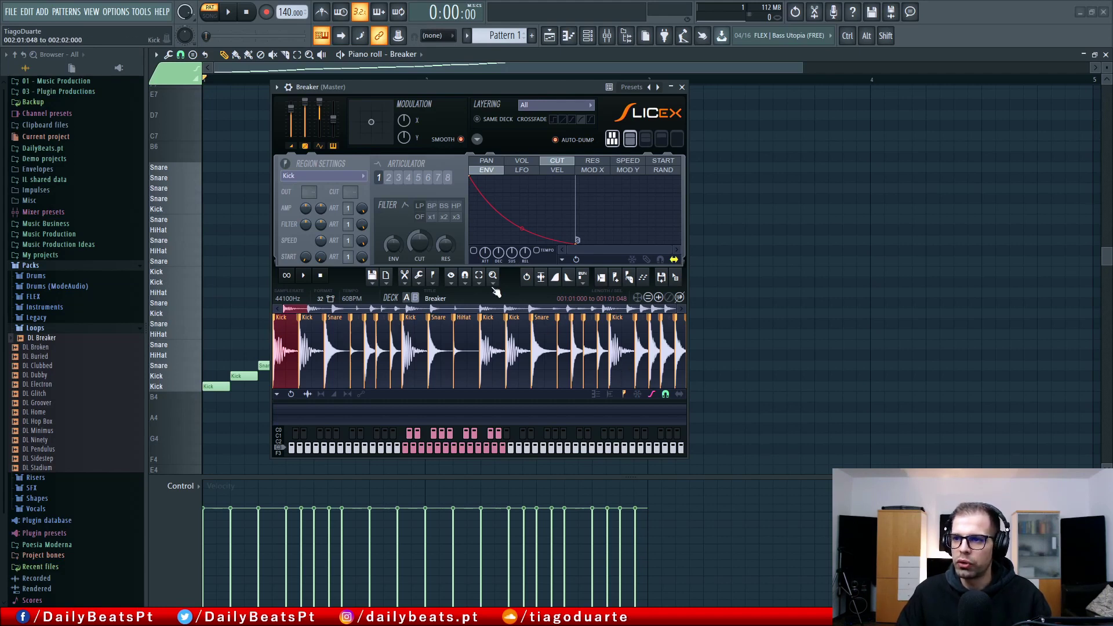
click(474, 251)
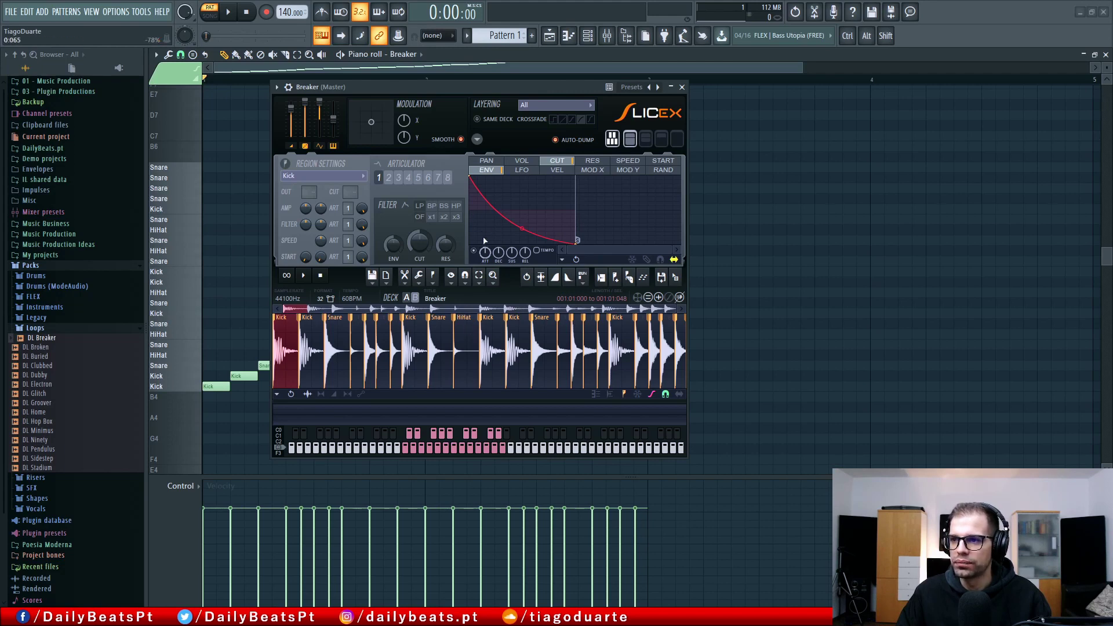
click(525, 162)
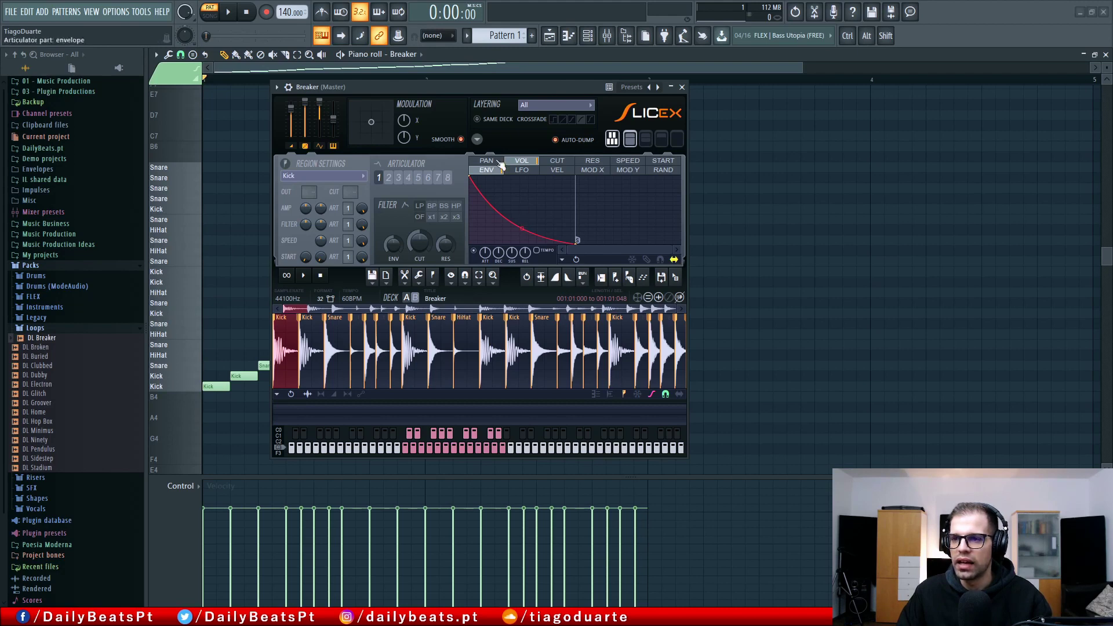
drag(436, 90, 588, 119)
key(space)
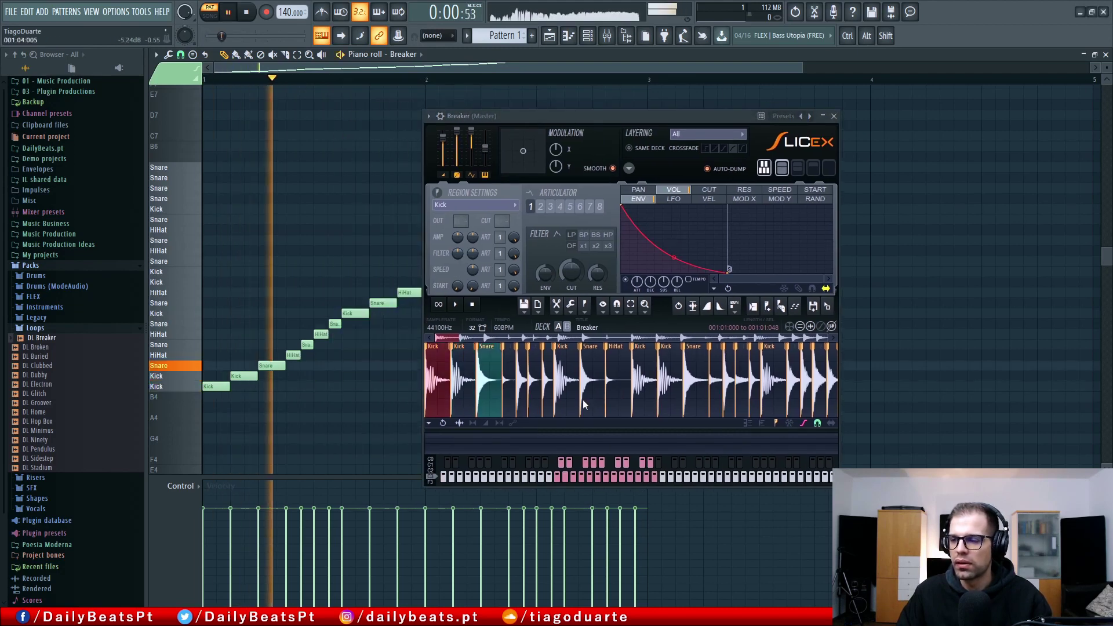
drag(674, 258, 674, 272)
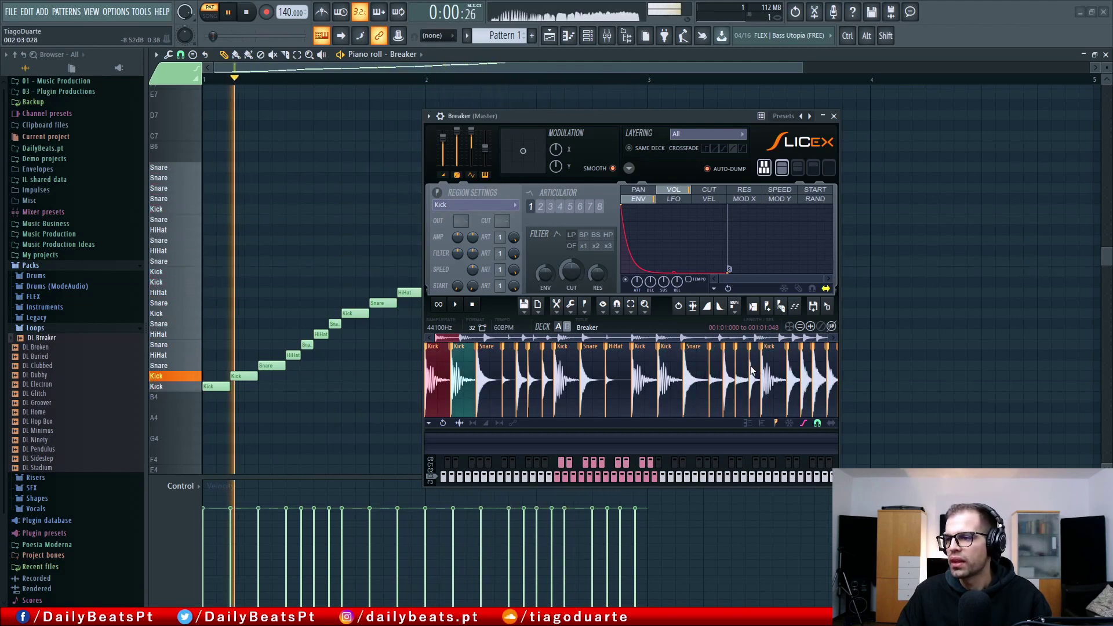
drag(728, 270, 664, 270)
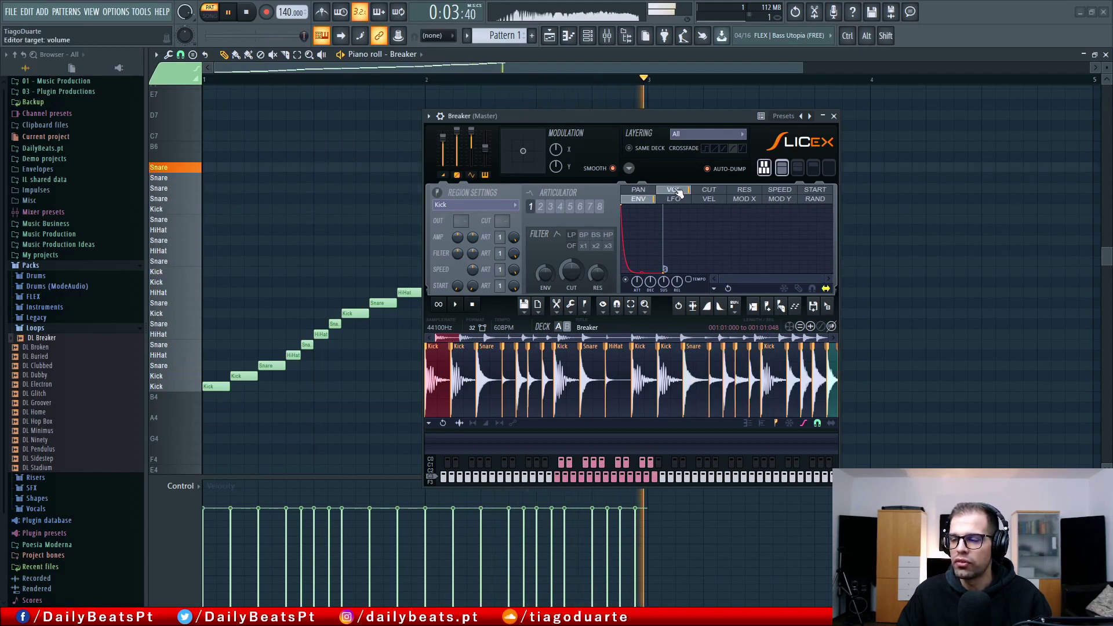
Draw a quick left-to-right sweep in articulator 1's pan envelope while the pattern plays, checking the volume envelope alongside it.
click(641, 190)
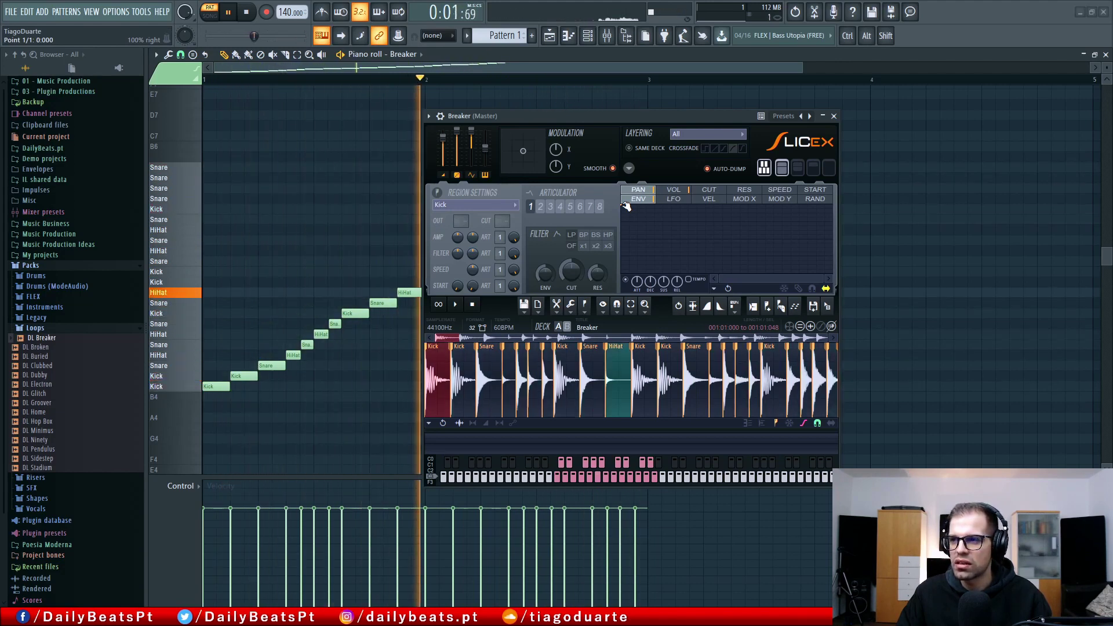
drag(626, 207, 602, 280)
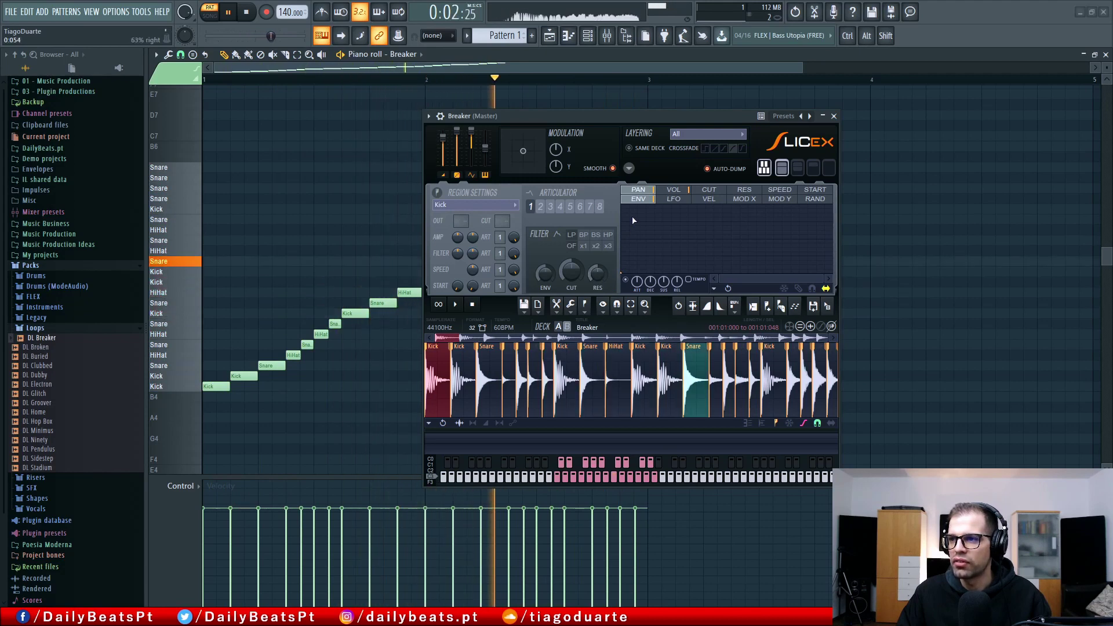
mouse_move(634, 220)
mouse_down()
mouse_move(633, 202)
mouse_move(625, 237)
mouse_up()
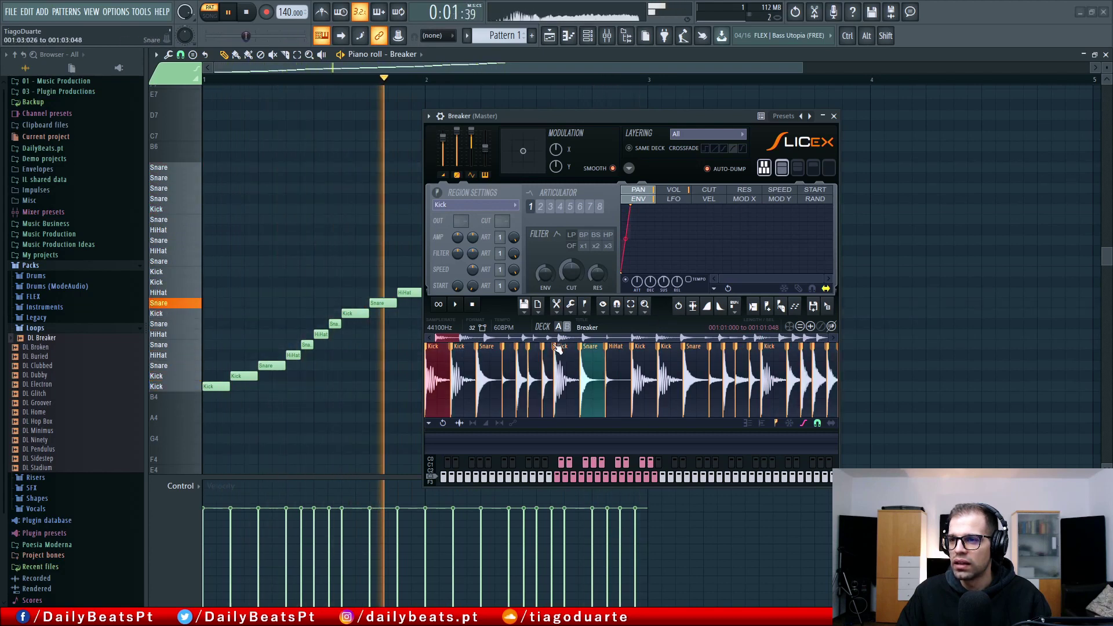
click(673, 190)
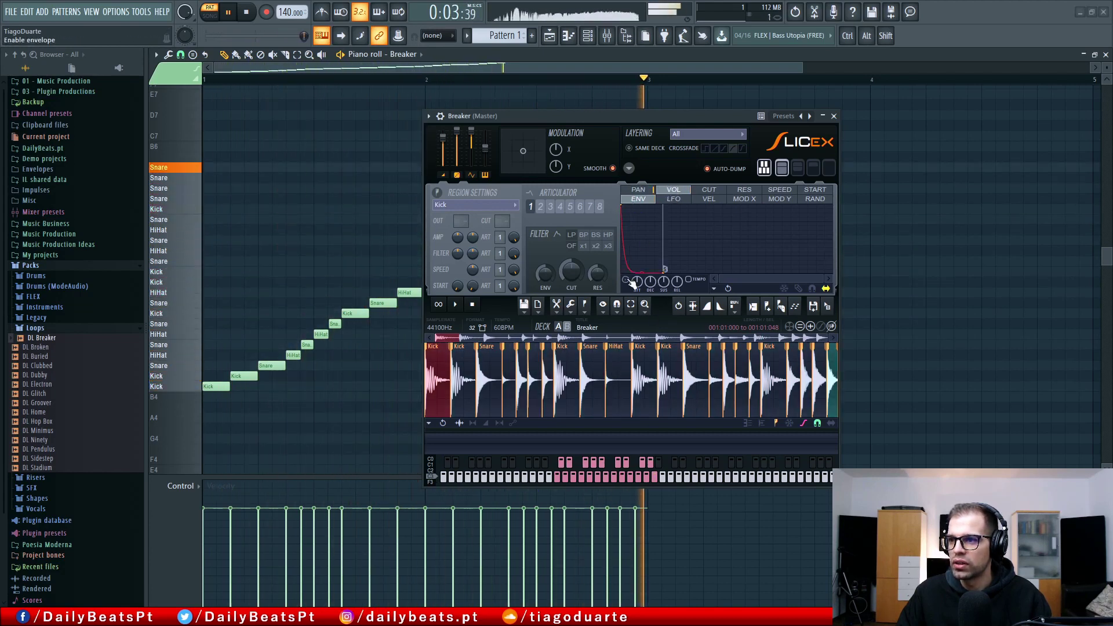
click(636, 190)
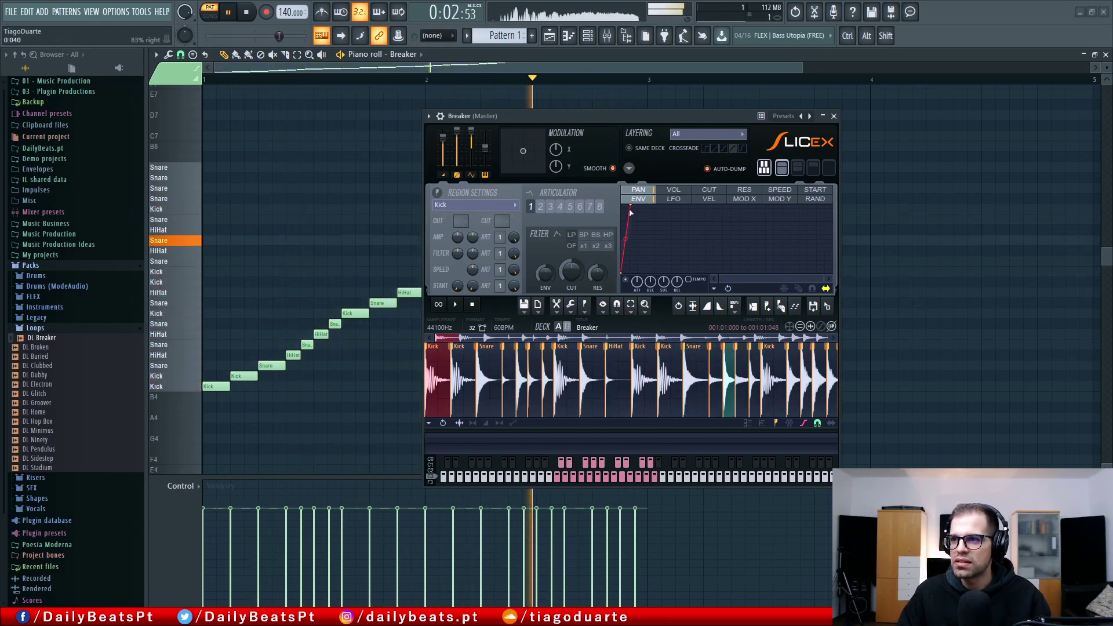
drag(631, 213, 629, 207)
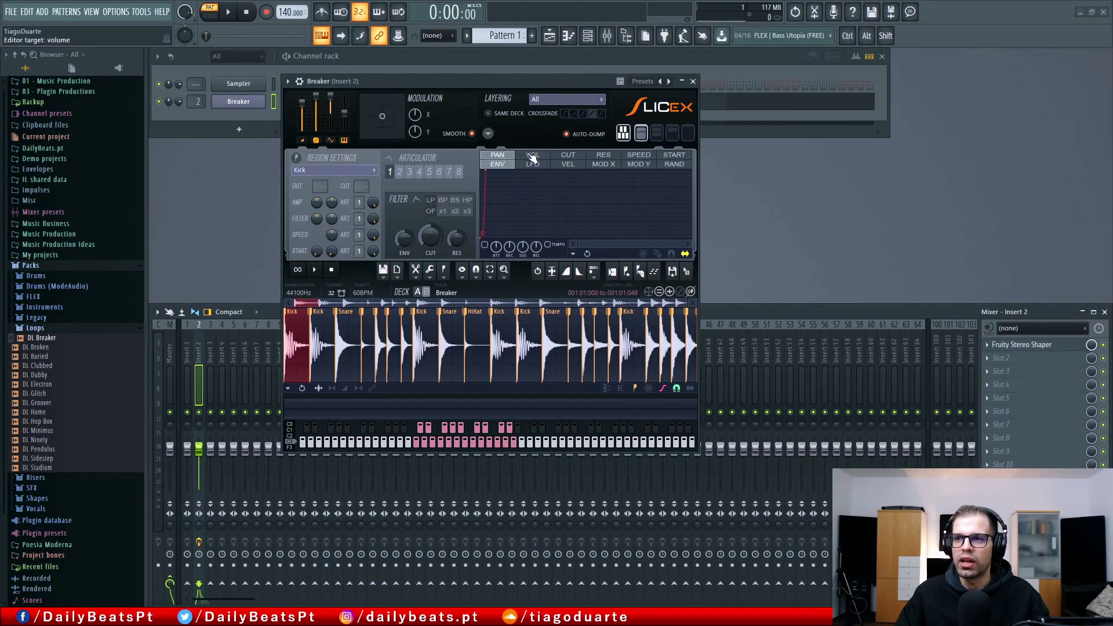
Examine articulator 1's envelopes for the pan, volume, filter cutoff, resonance and speed targets.
click(510, 155)
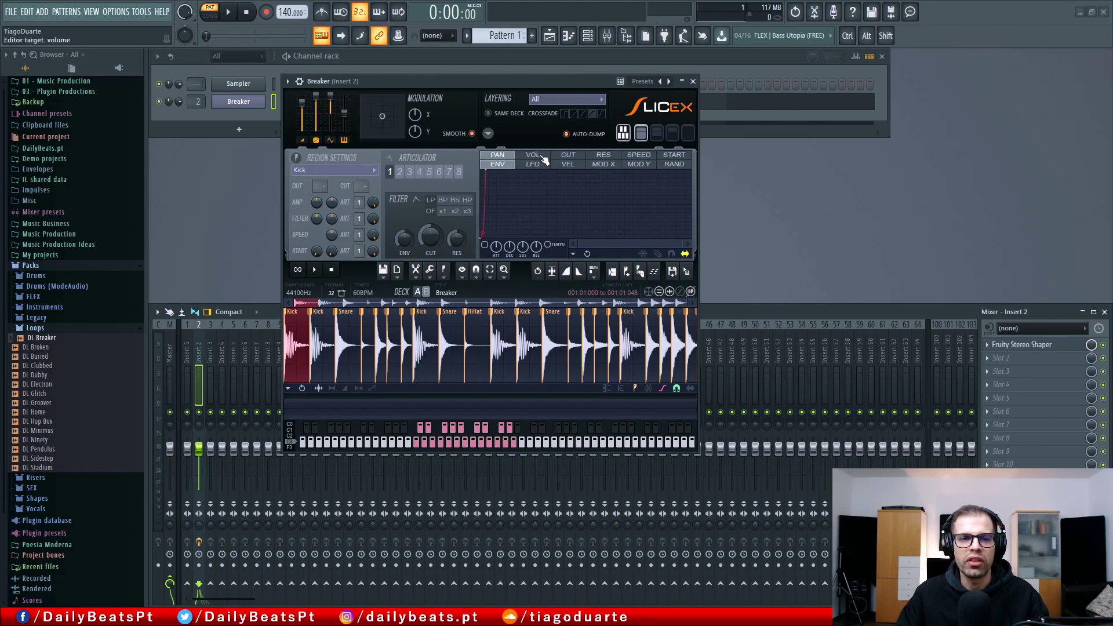
click(533, 156)
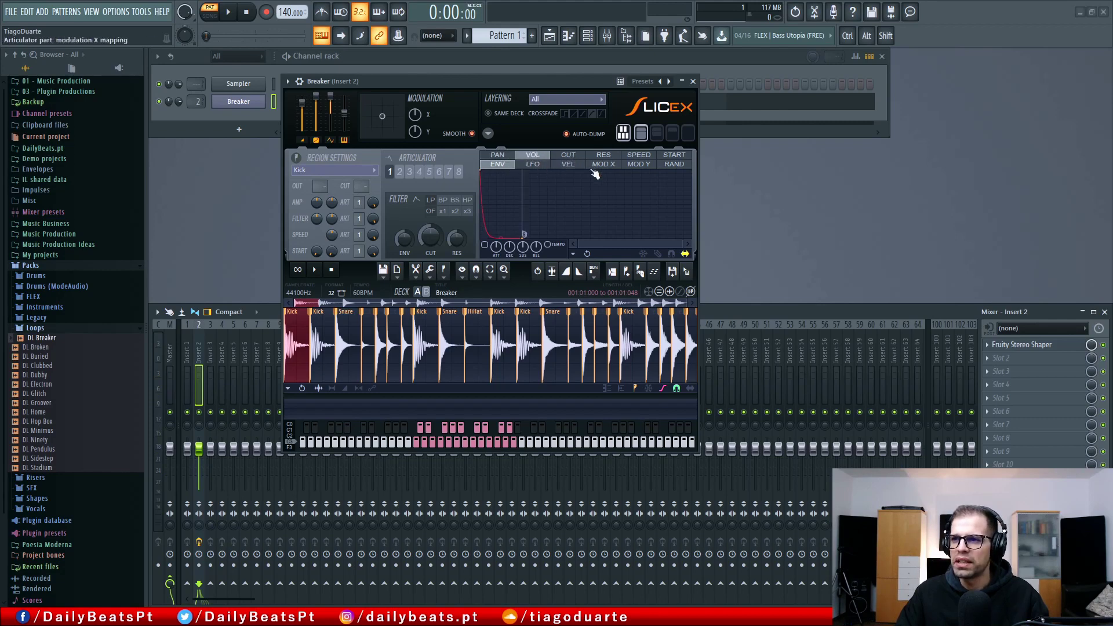
click(568, 157)
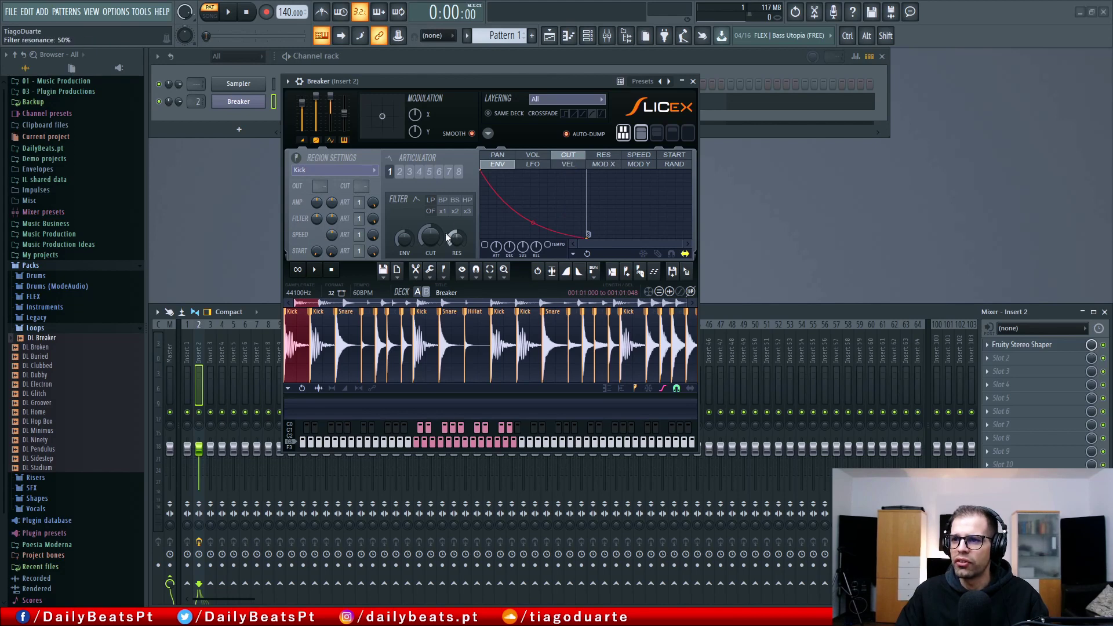
click(605, 157)
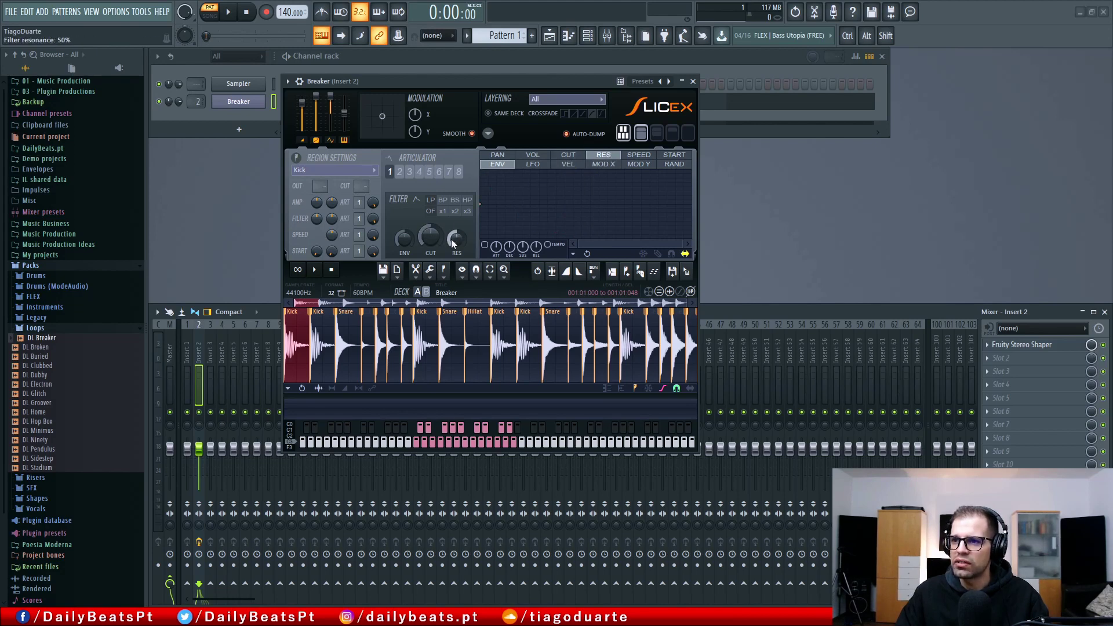
click(641, 156)
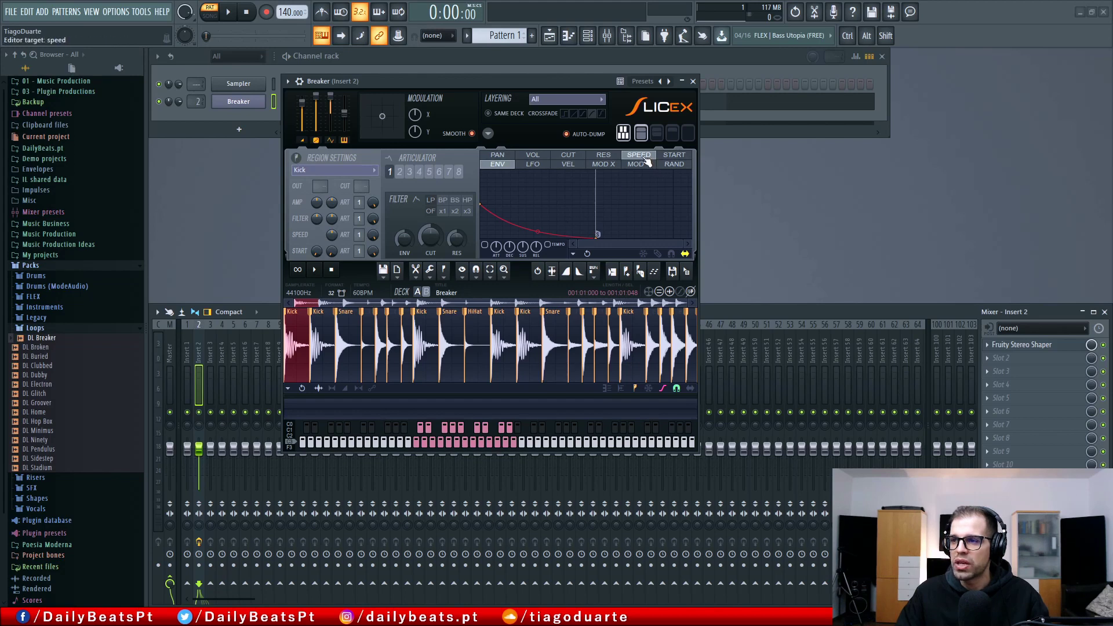
click(533, 155)
click(568, 155)
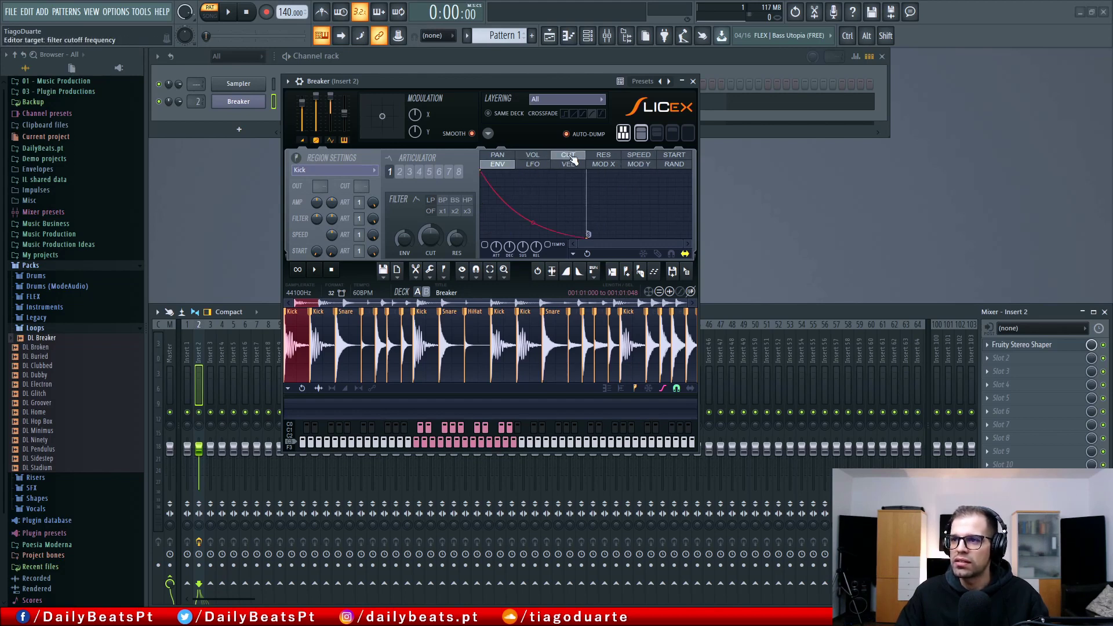
click(534, 155)
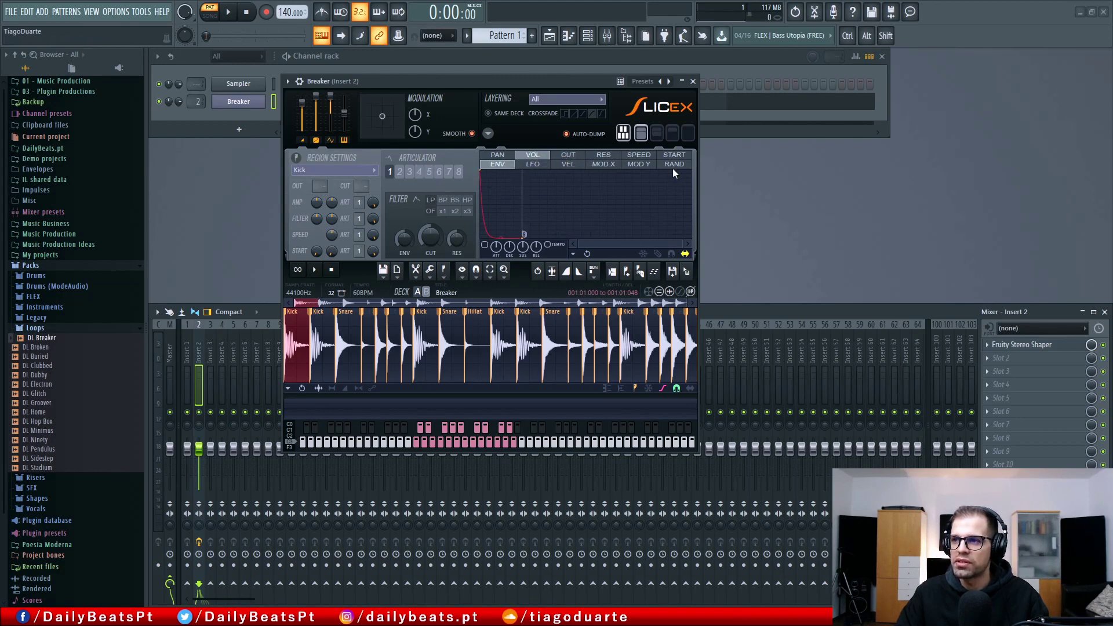
Examine the LFO, velocity, modulation X, modulation Y and random mappings for volume, plus the random mapping for pan.
click(528, 165)
click(571, 165)
click(609, 165)
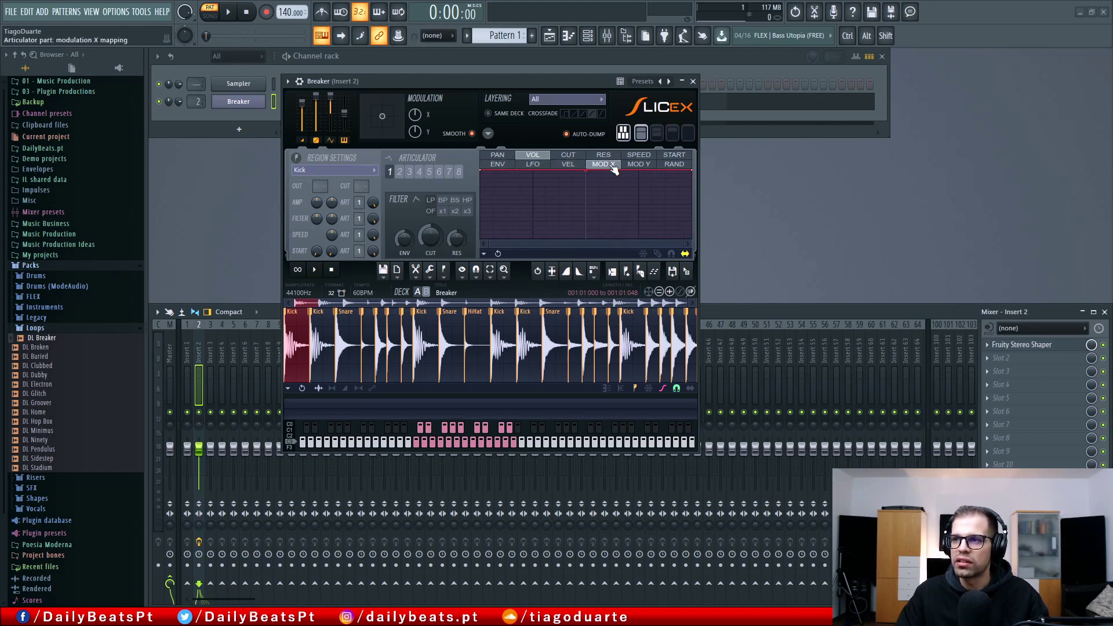
click(643, 165)
click(674, 165)
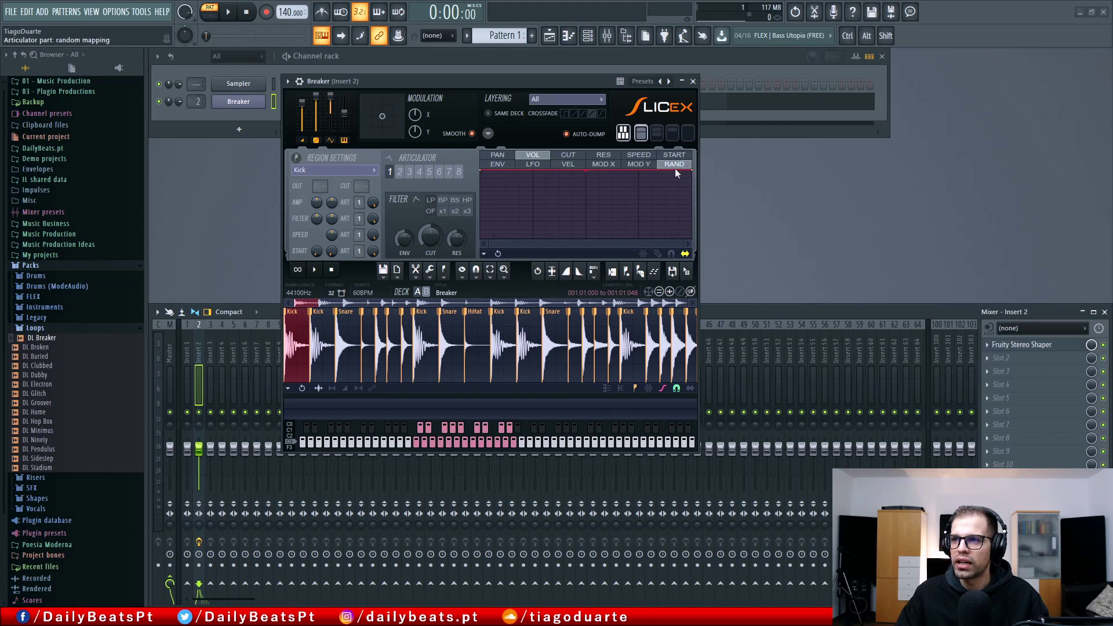
click(498, 156)
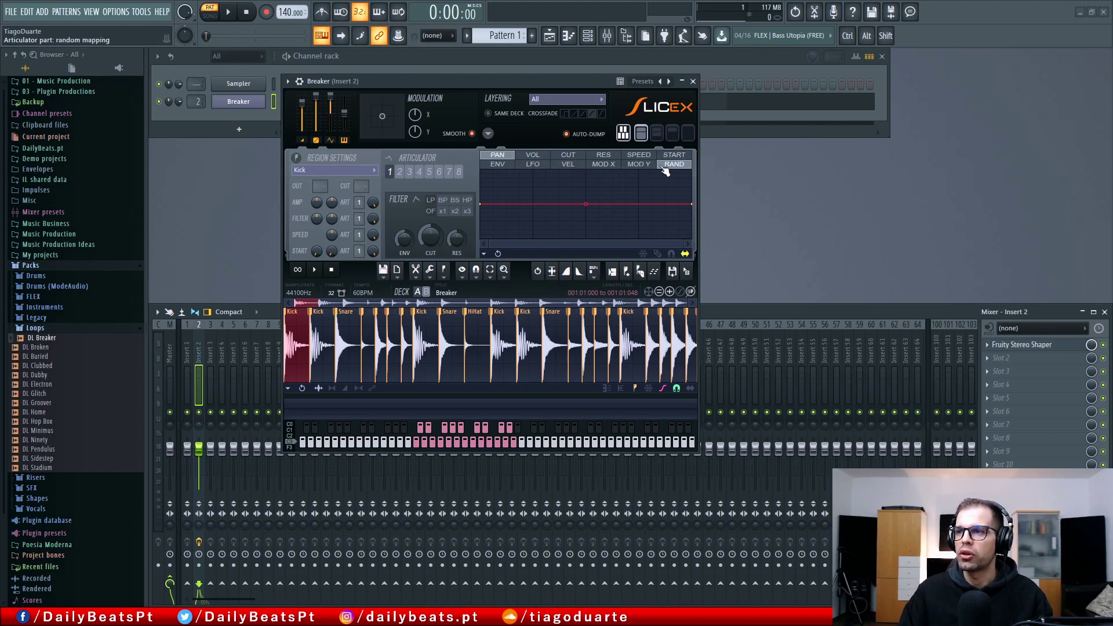
click(533, 156)
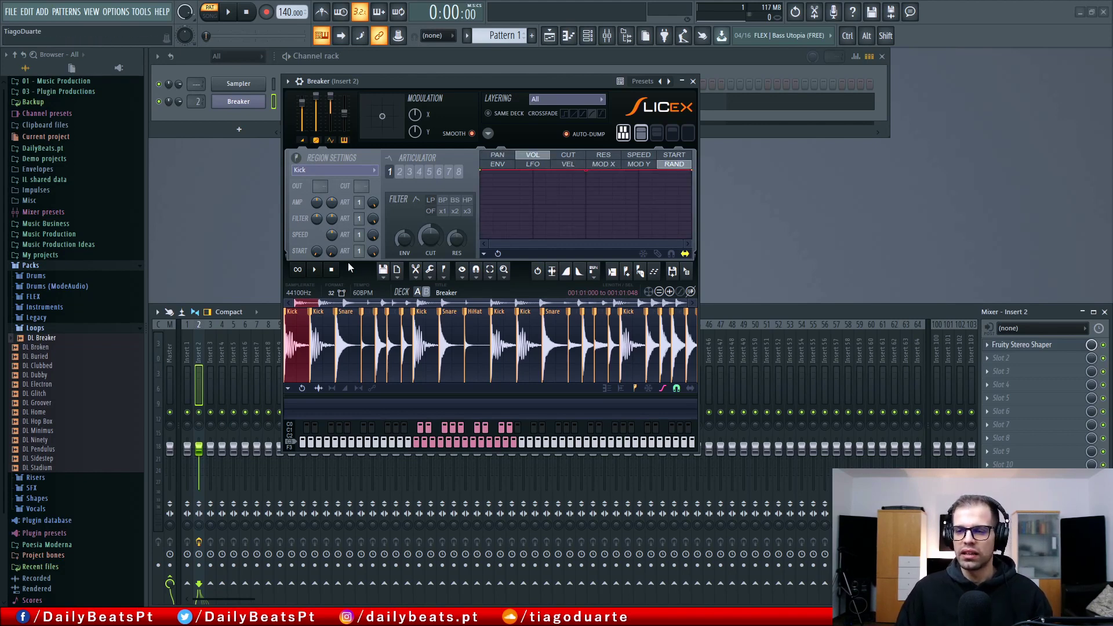
Look through the wave editor's commands for sample files, sample format, editing and audio processing tools.
click(387, 273)
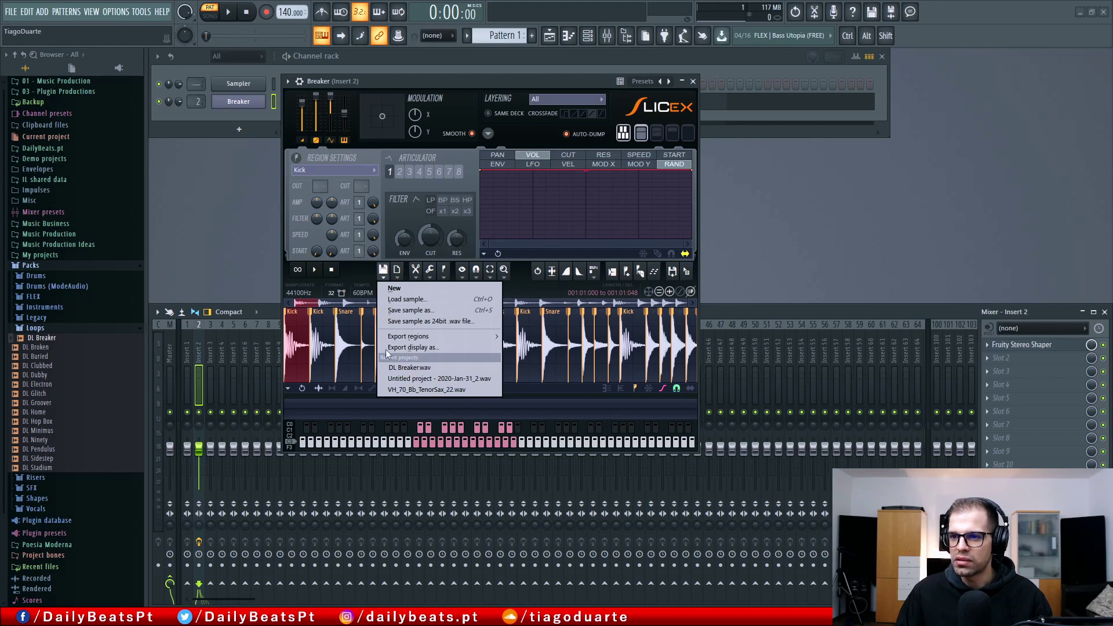
click(400, 276)
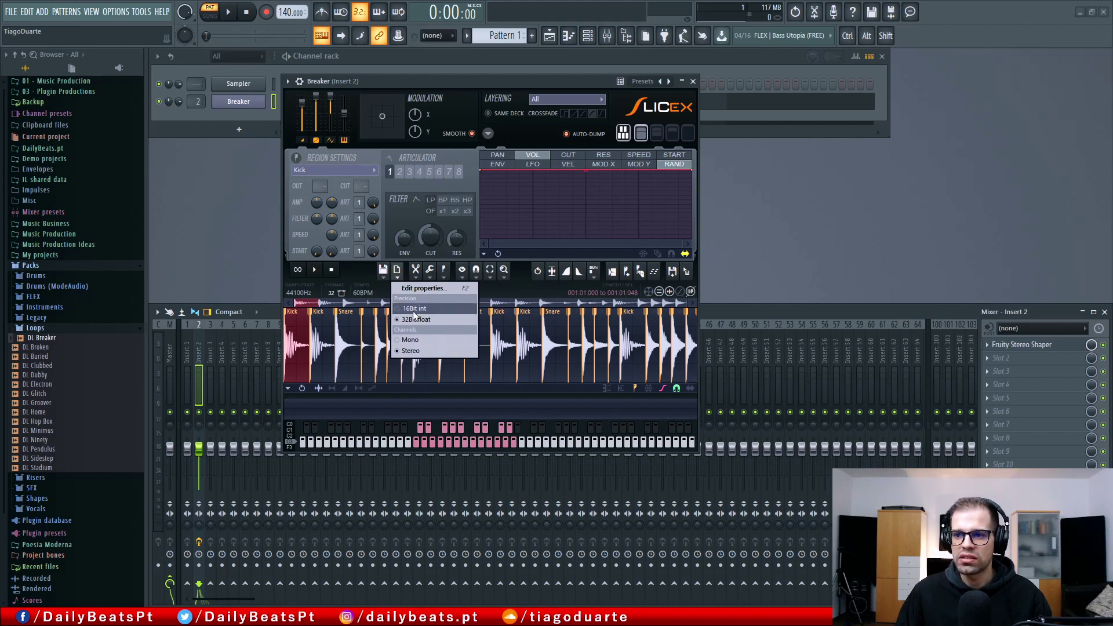
click(412, 341)
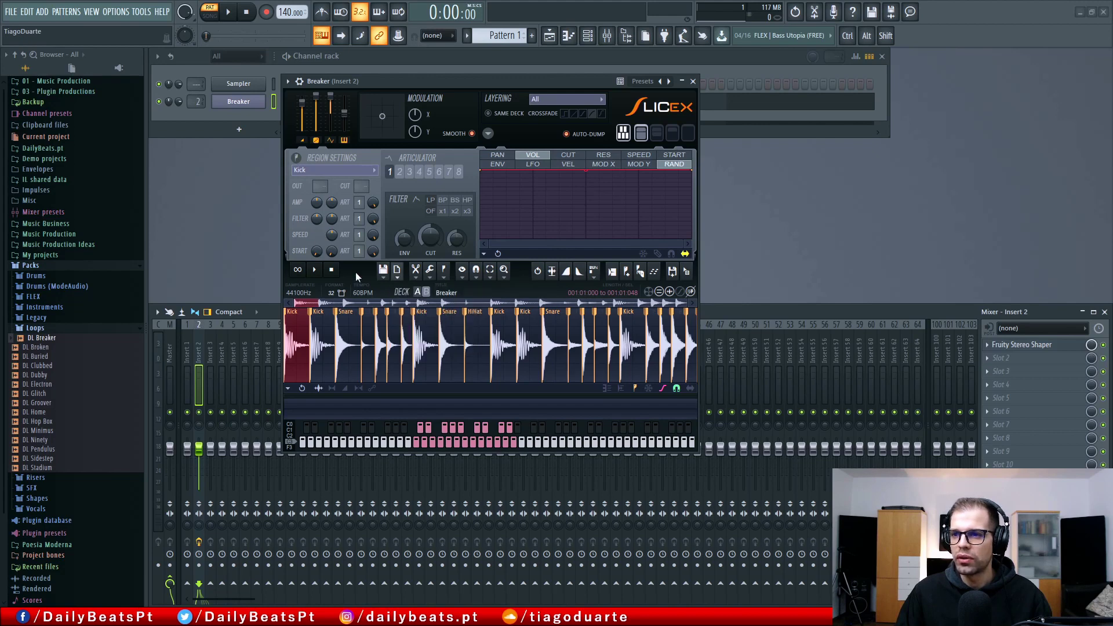
click(417, 274)
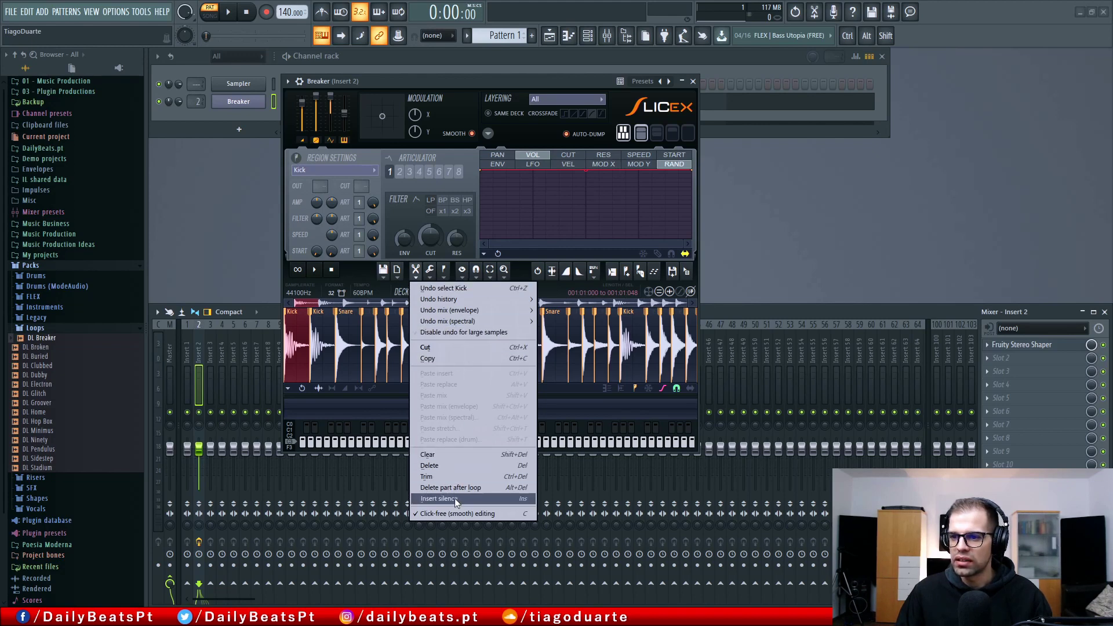
click(364, 267)
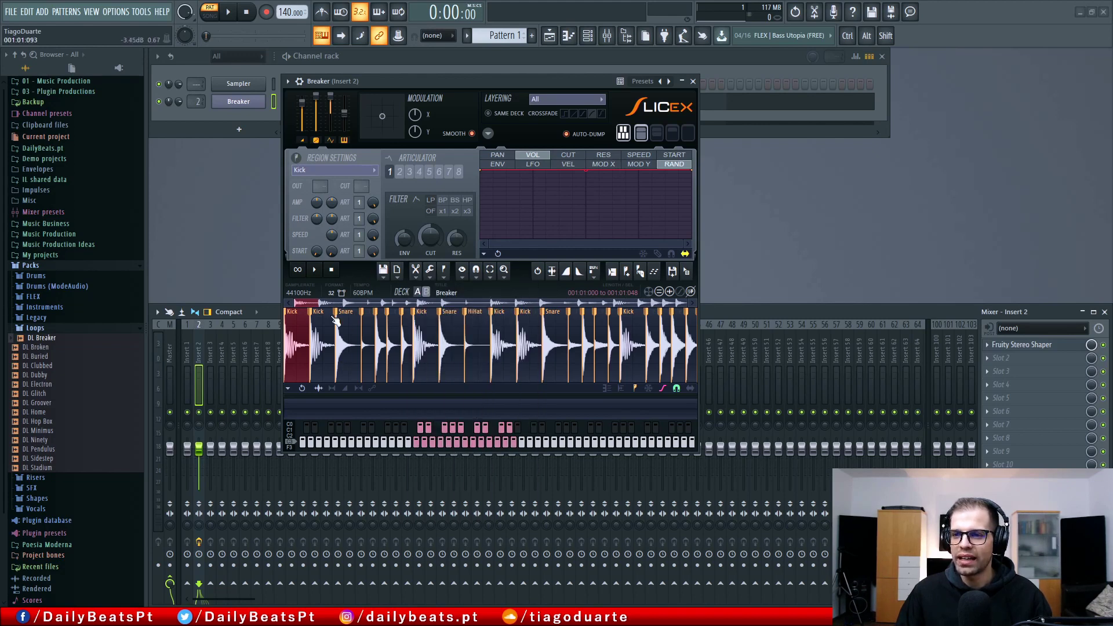
click(431, 272)
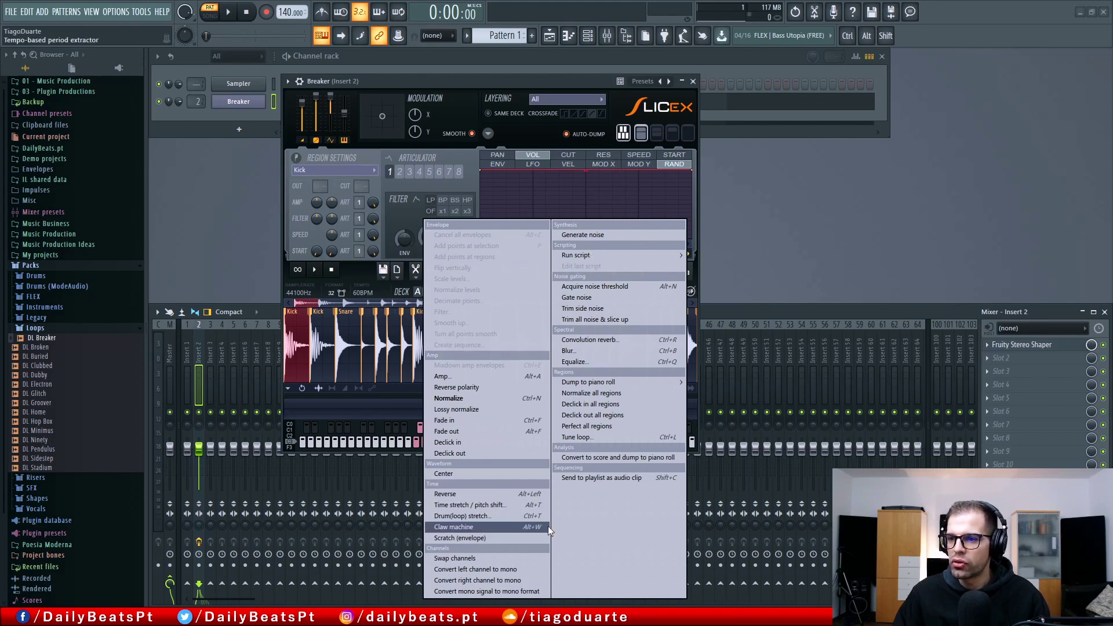
click(348, 270)
Re-slice the Breaker loop with dull auto-slicing, replacing the named Kick, Snare and HiHat regions with generic markers.
click(444, 271)
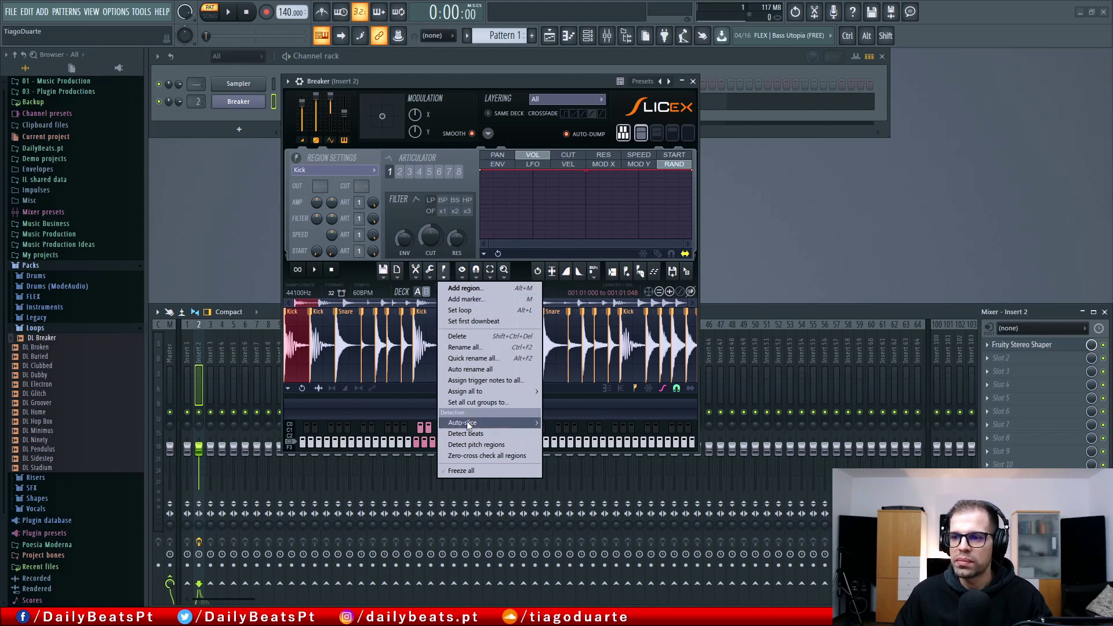
mouse_move(458, 426)
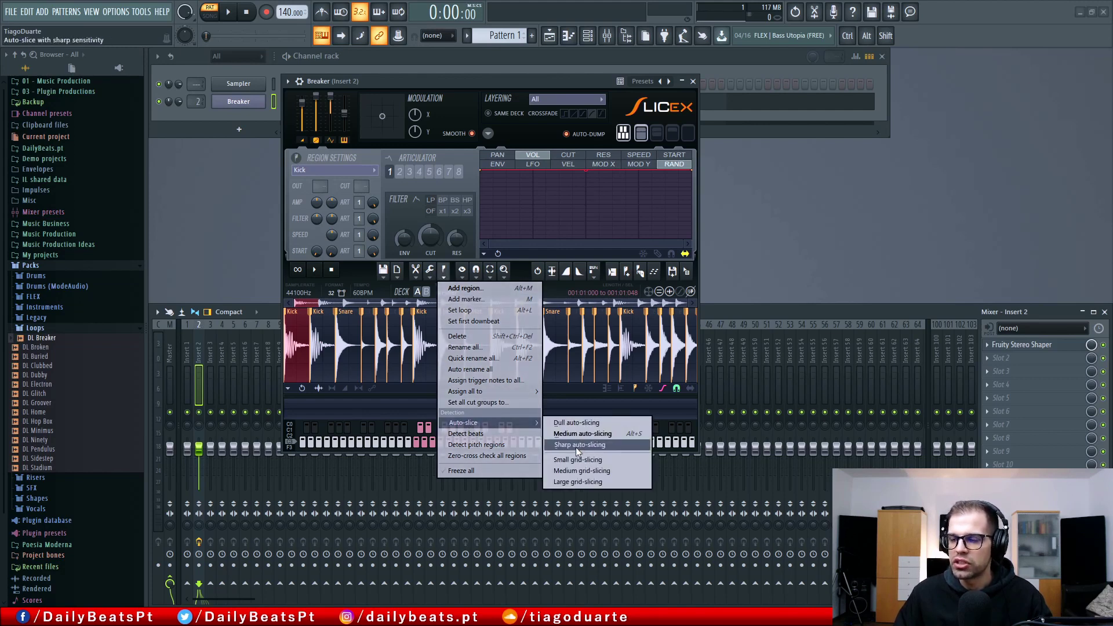
click(582, 423)
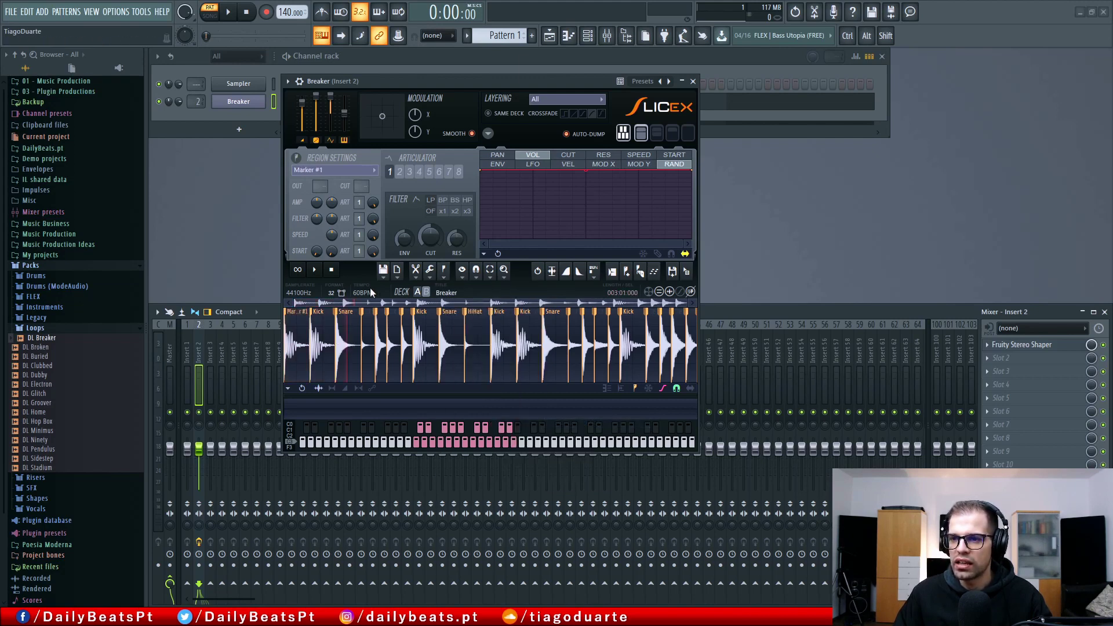
click(444, 271)
mouse_move(491, 425)
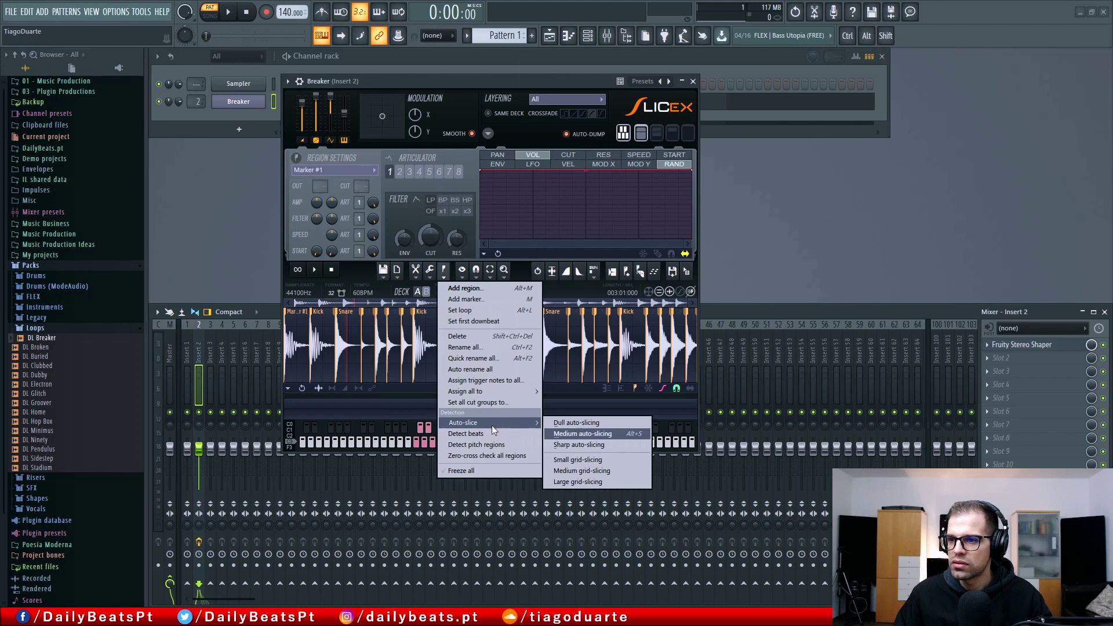
click(547, 422)
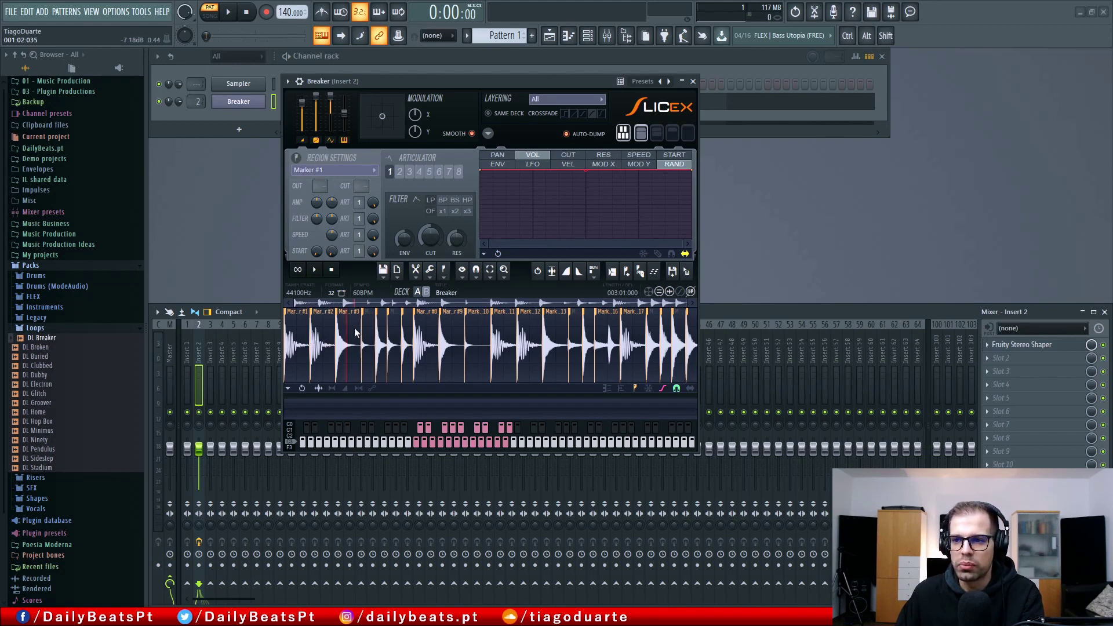
Re-slice the Breaker loop with medium auto-slicing, followed by sharp auto-slicing.
click(445, 273)
mouse_move(485, 422)
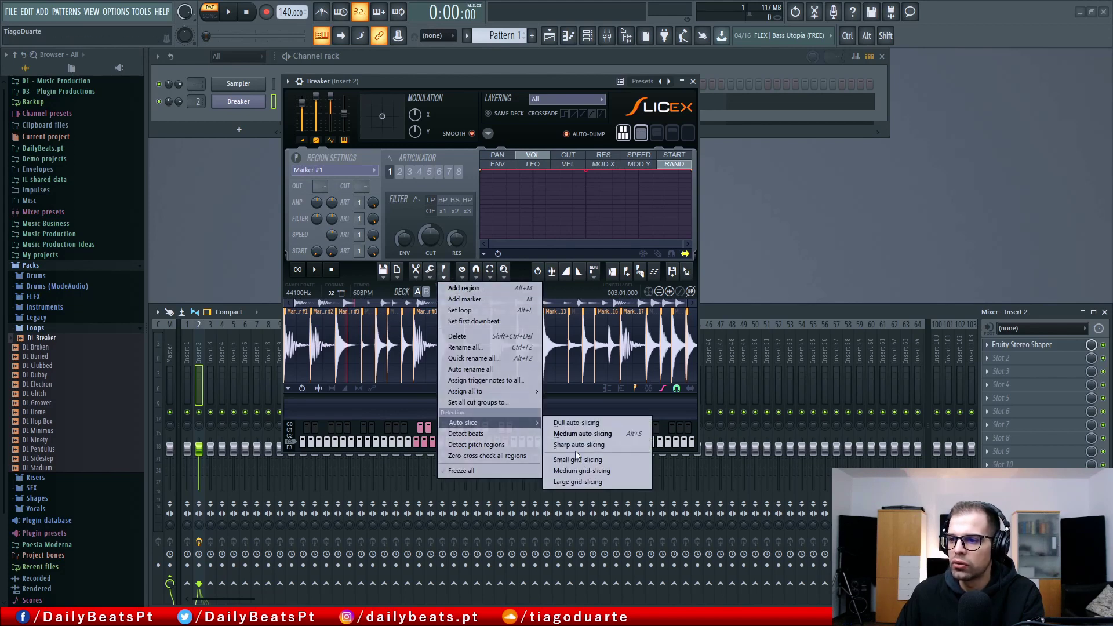
click(576, 435)
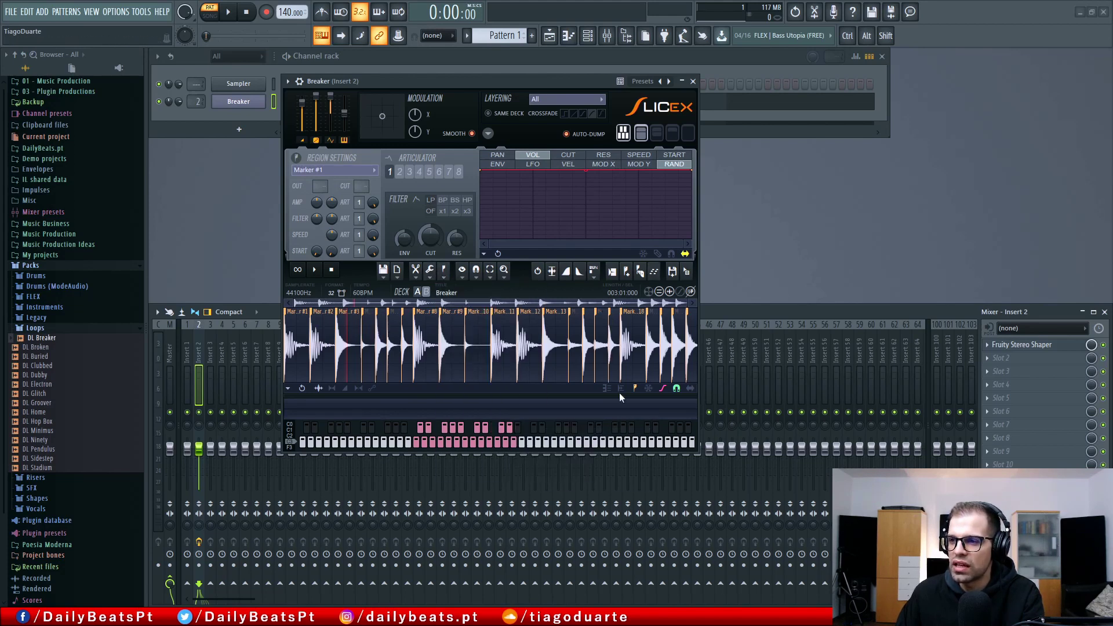
click(444, 271)
mouse_move(466, 422)
click(583, 443)
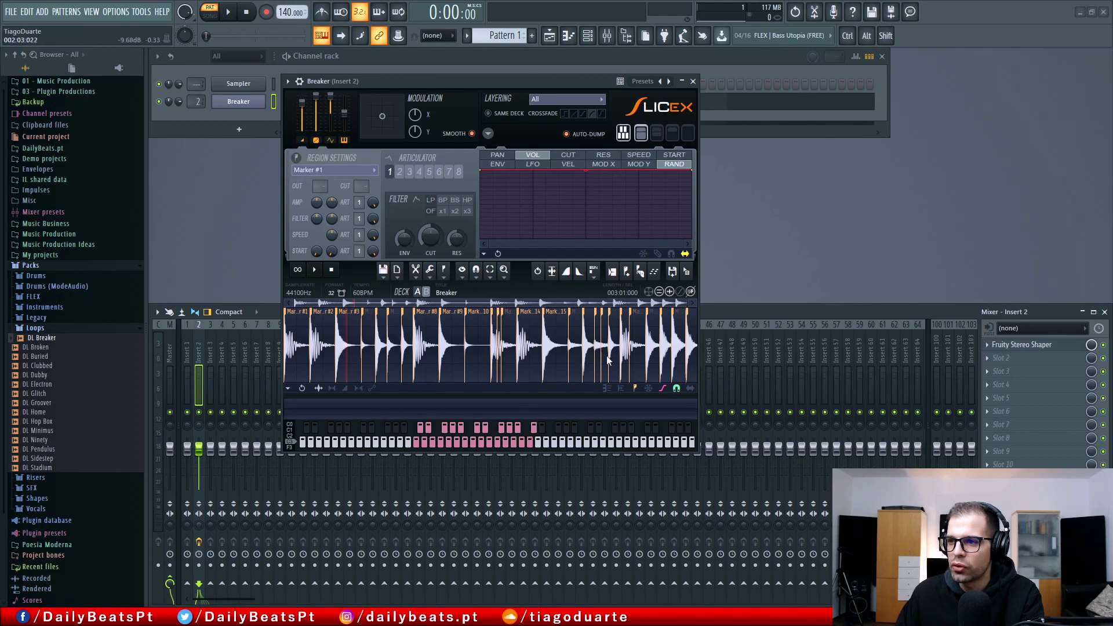
Delete the extra Marker #13 and Marker #12 that split the decay of the hit starting at Marker #11.
scroll(628, 351, up, 8)
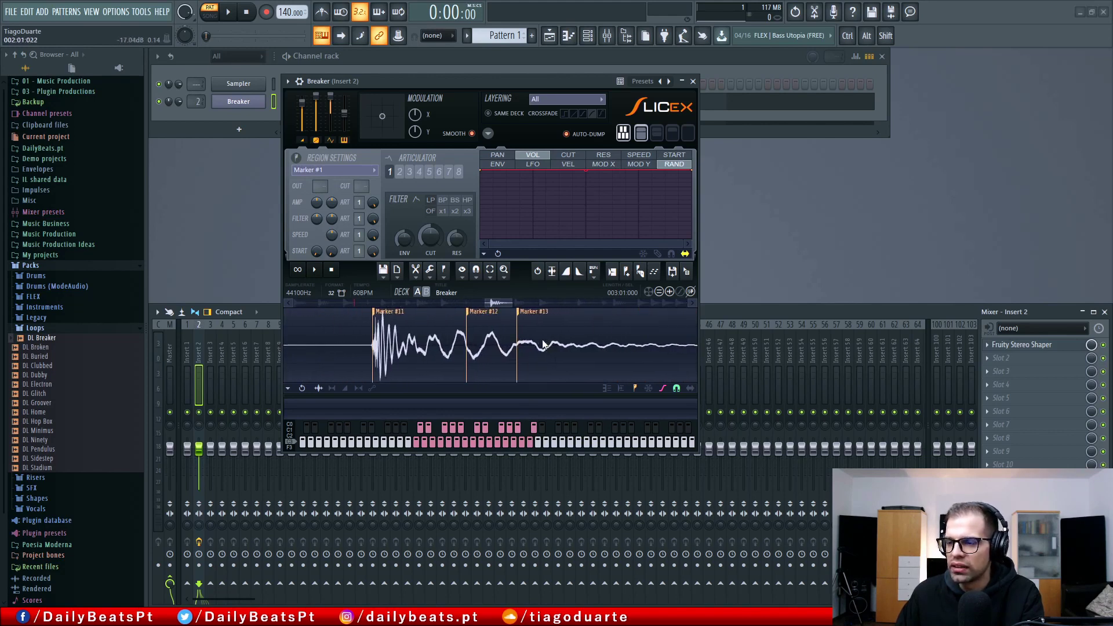
right_click(530, 312)
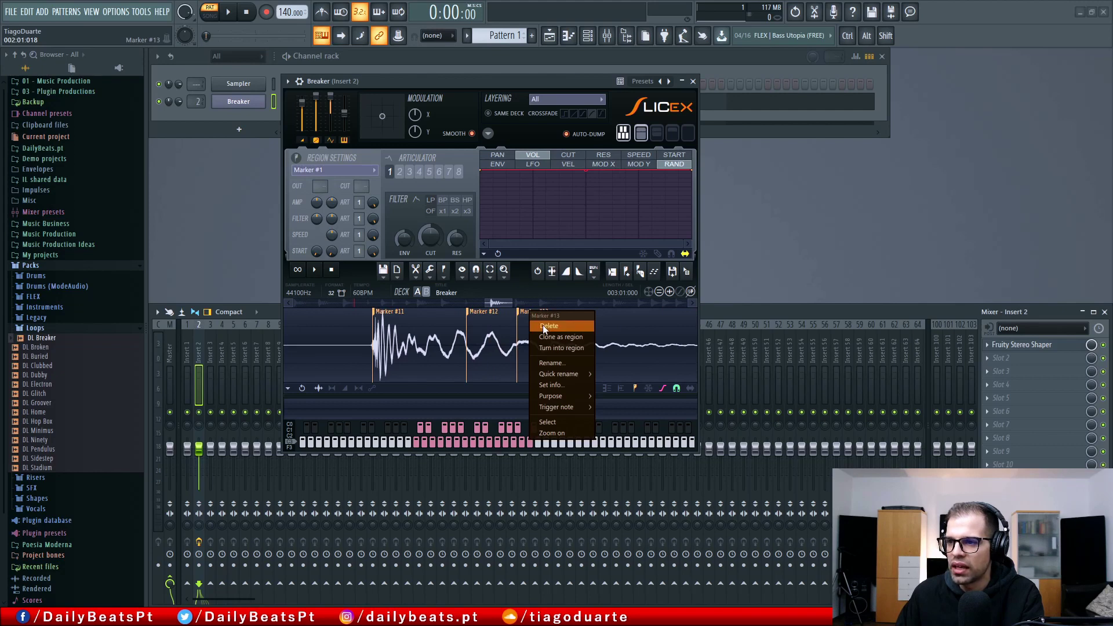
click(544, 328)
right_click(486, 312)
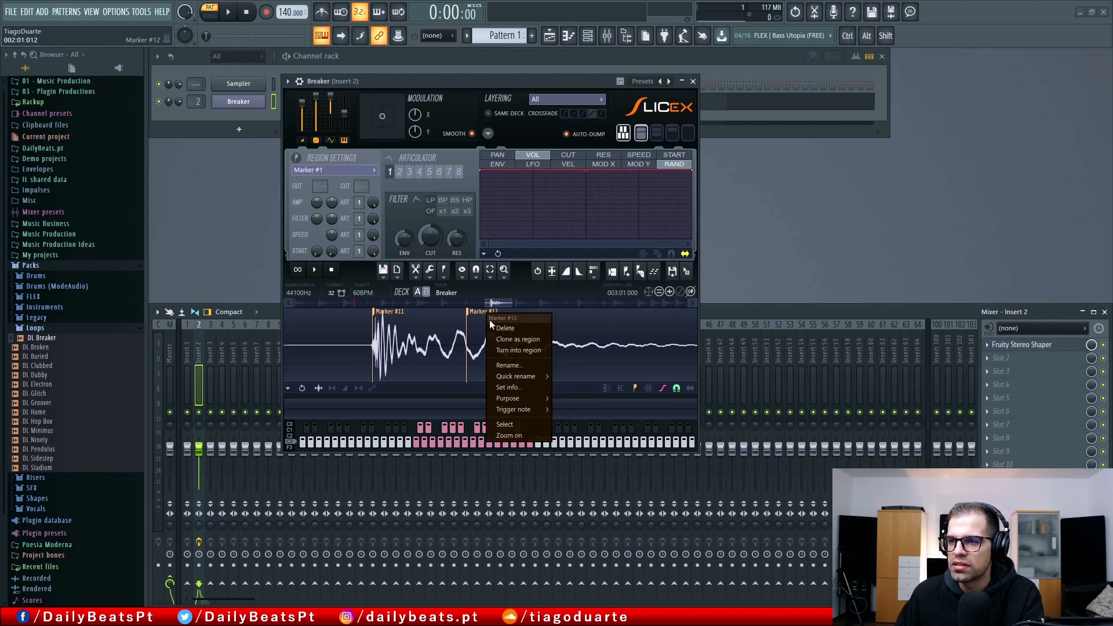
click(510, 434)
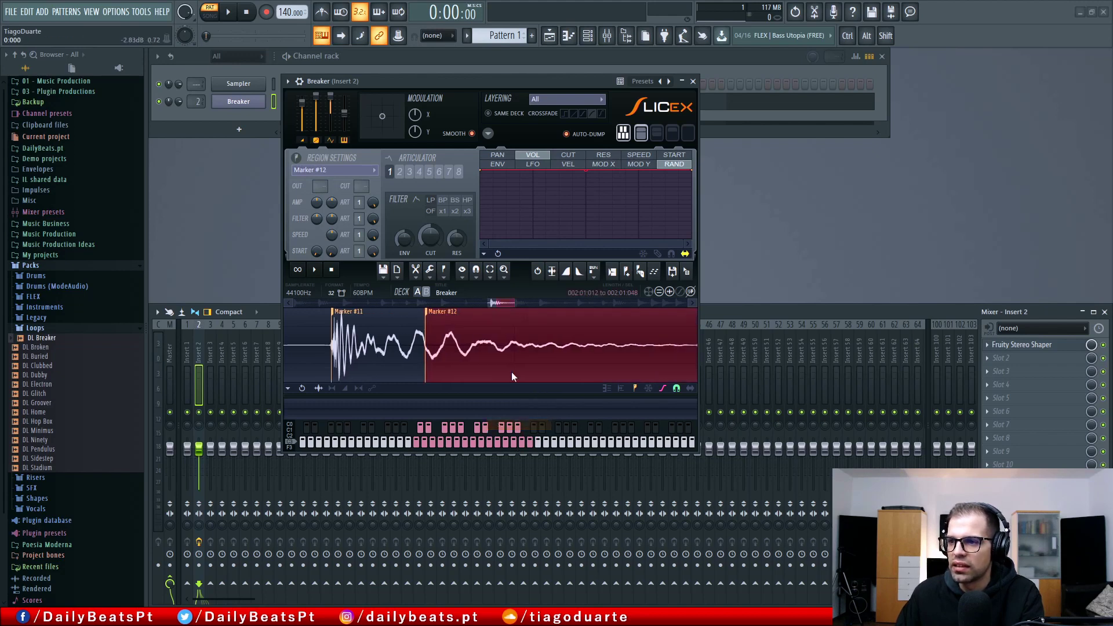
right_click(468, 318)
click(506, 439)
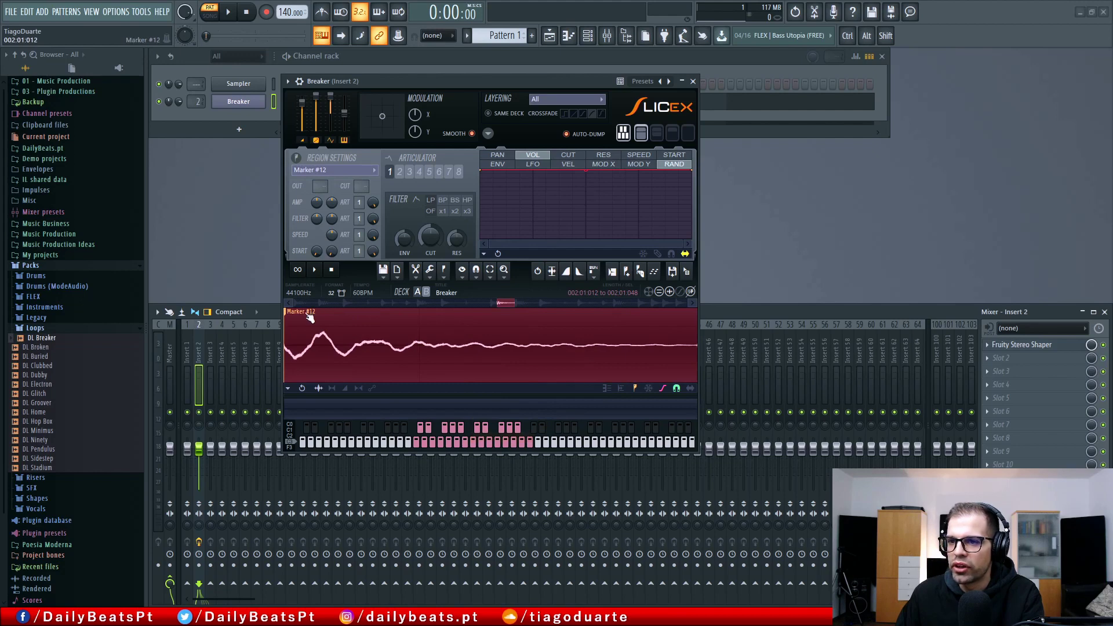
right_click(372, 313)
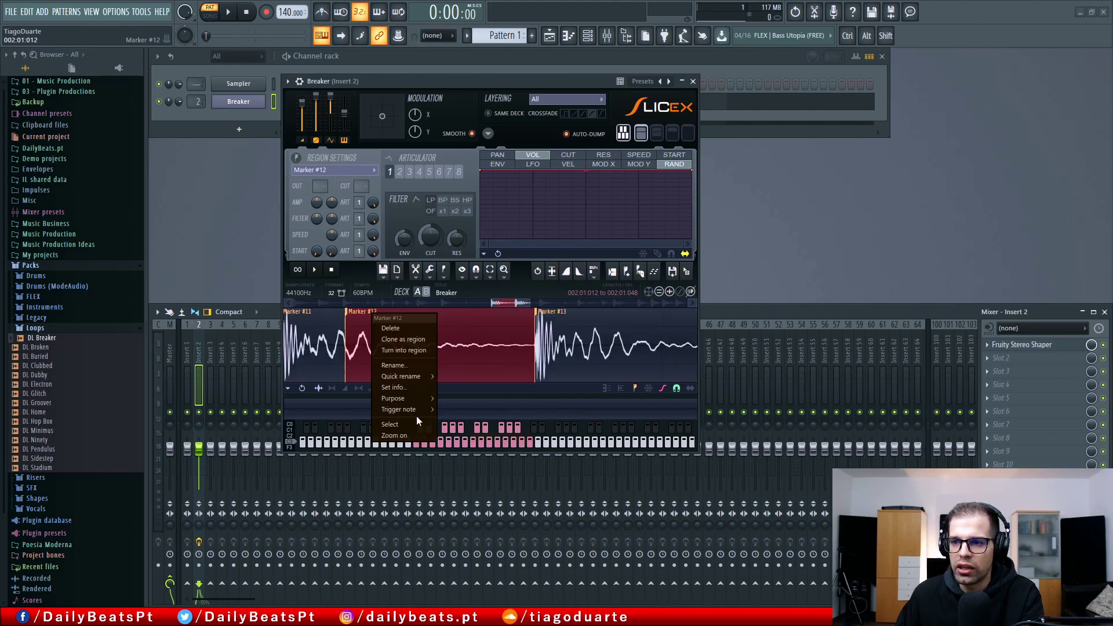
click(401, 328)
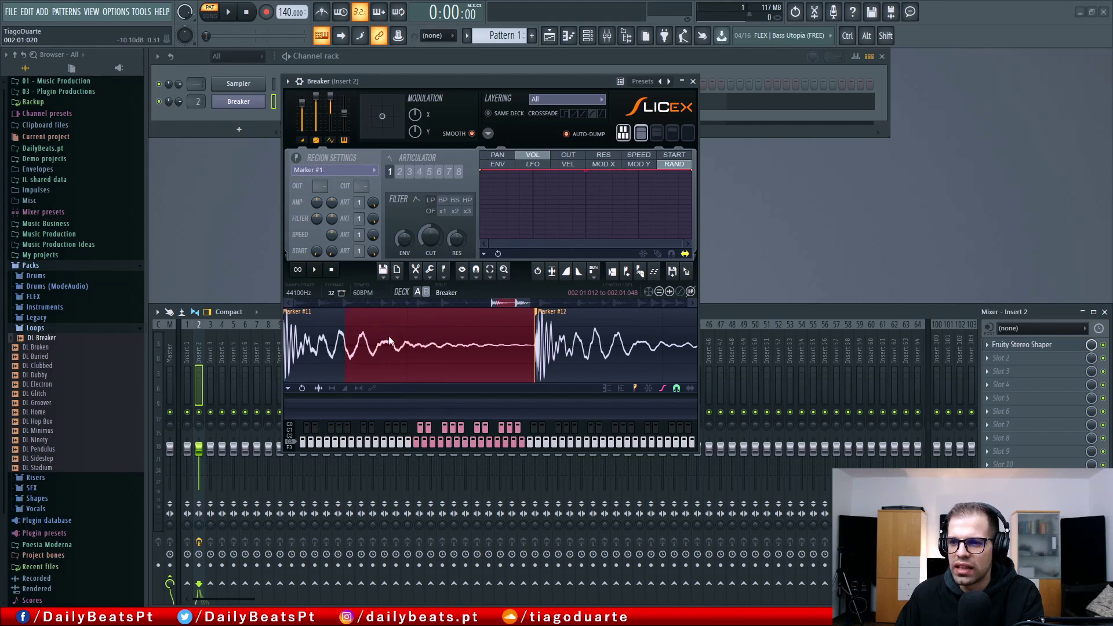
Select the tail of the Marker #11 slice up to the next hit and add a marker there named My Marker 1.
scroll(408, 346, down, 4)
click(408, 346)
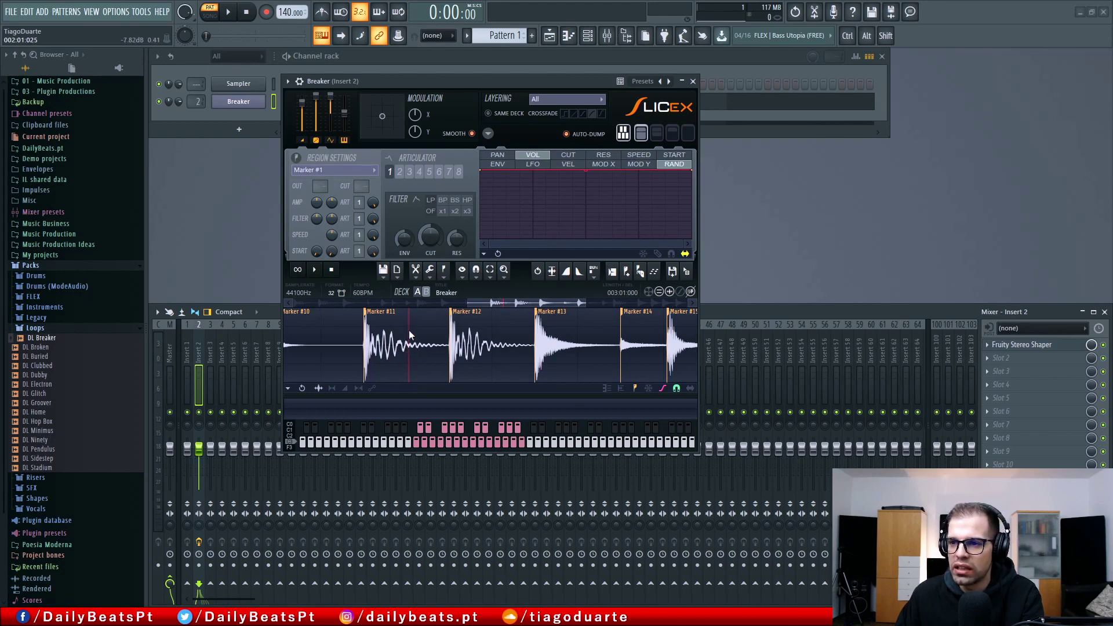
scroll(417, 328, up, 4)
drag(427, 327, 629, 336)
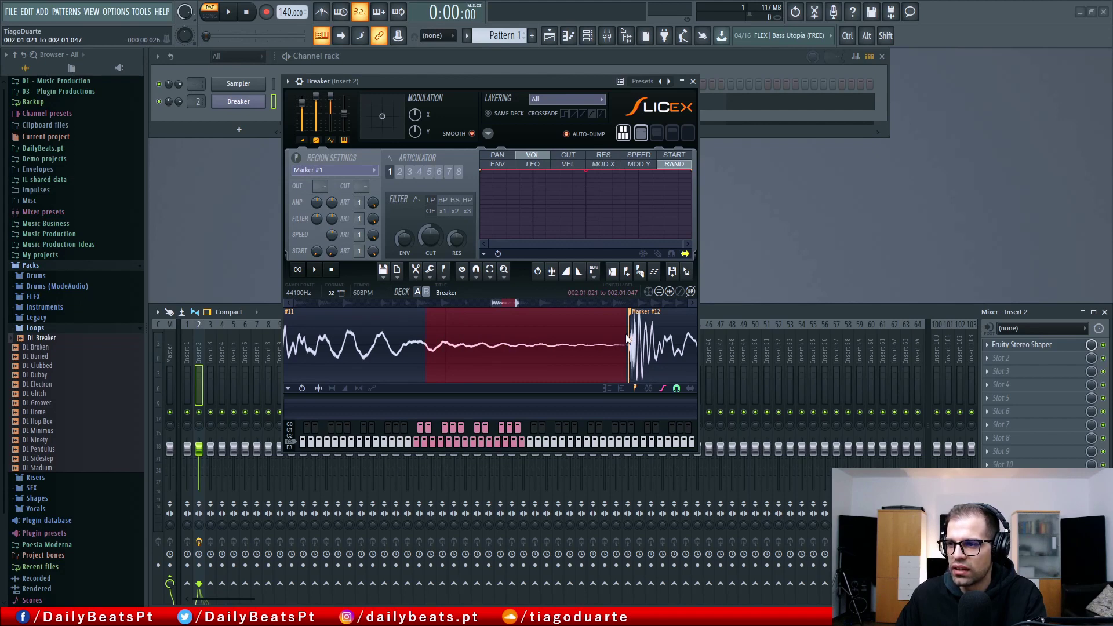
click(443, 270)
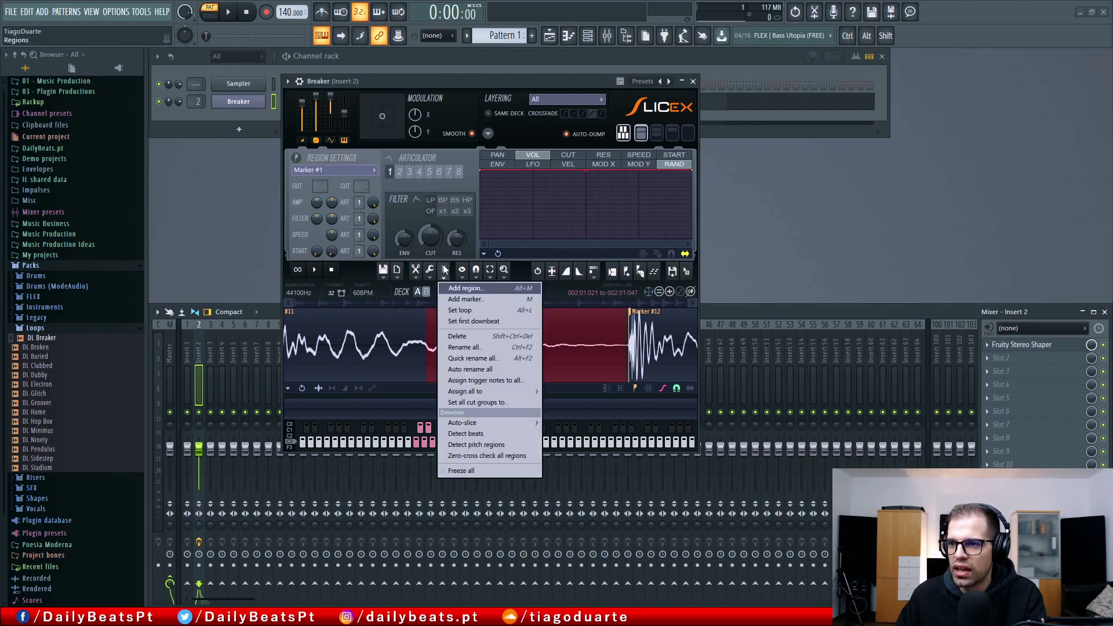
click(483, 300)
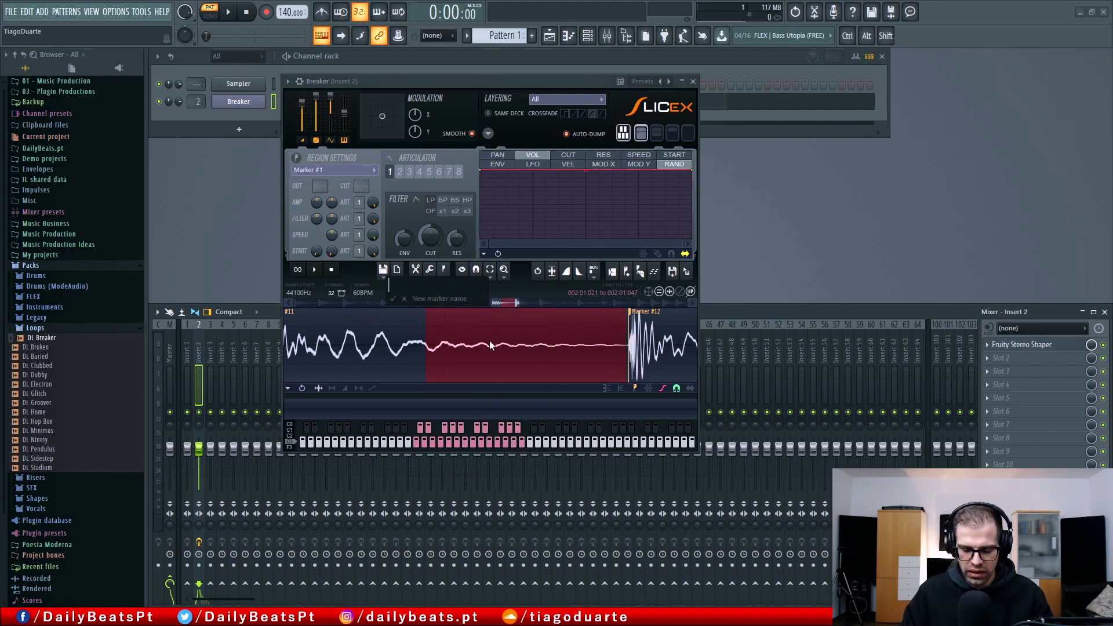
text(My Marker 1)
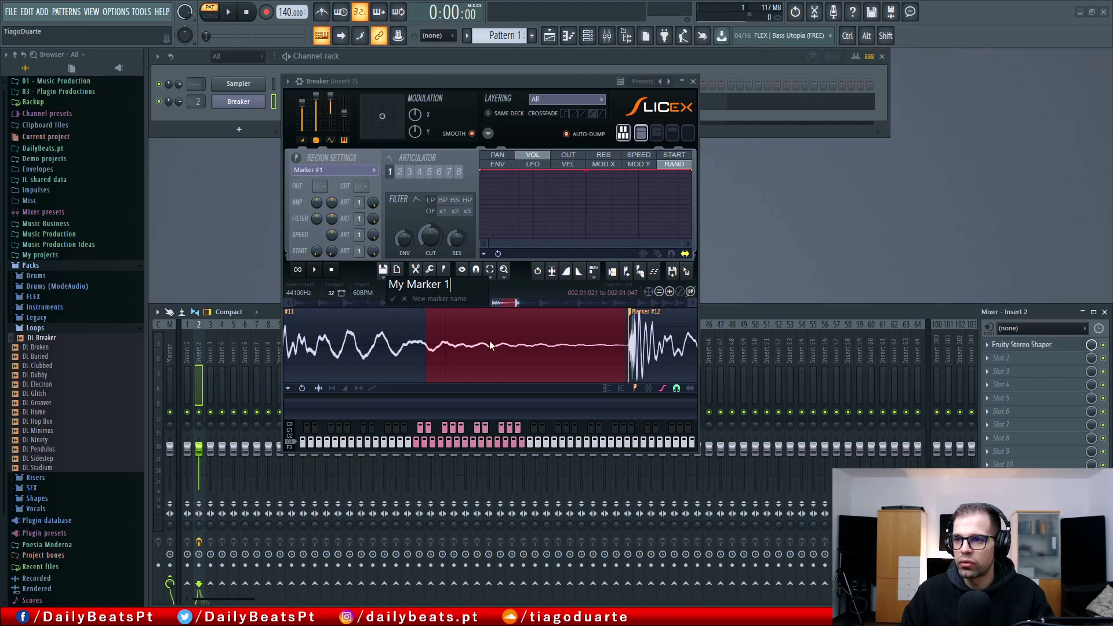
key(Return)
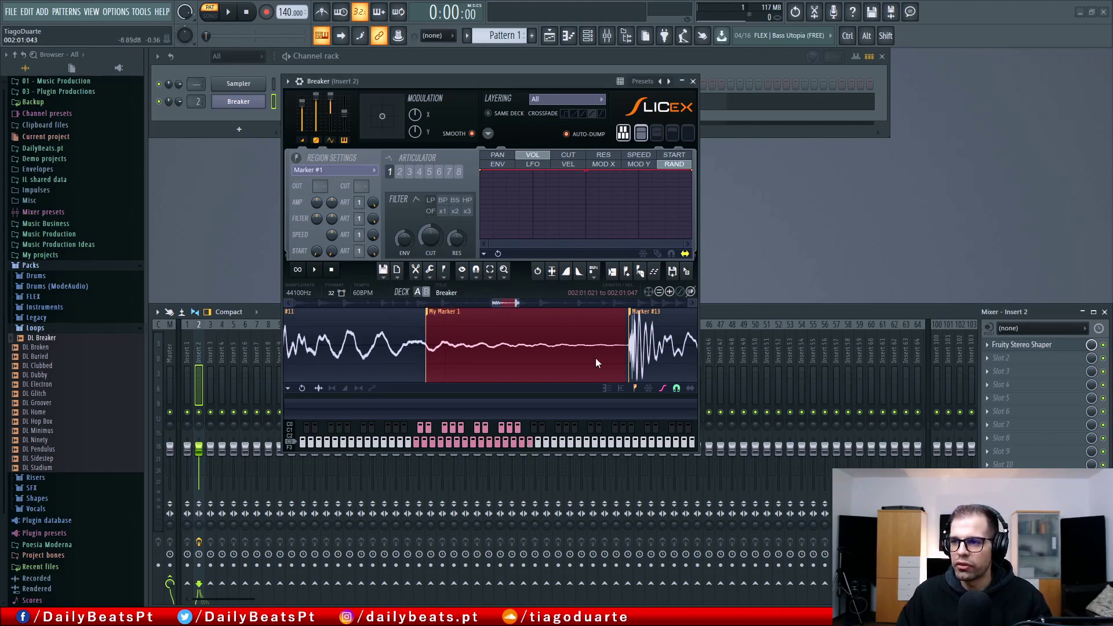
Delete the custom marker My Marker 1 from the Breaker waveform.
scroll(453, 346, down, 3)
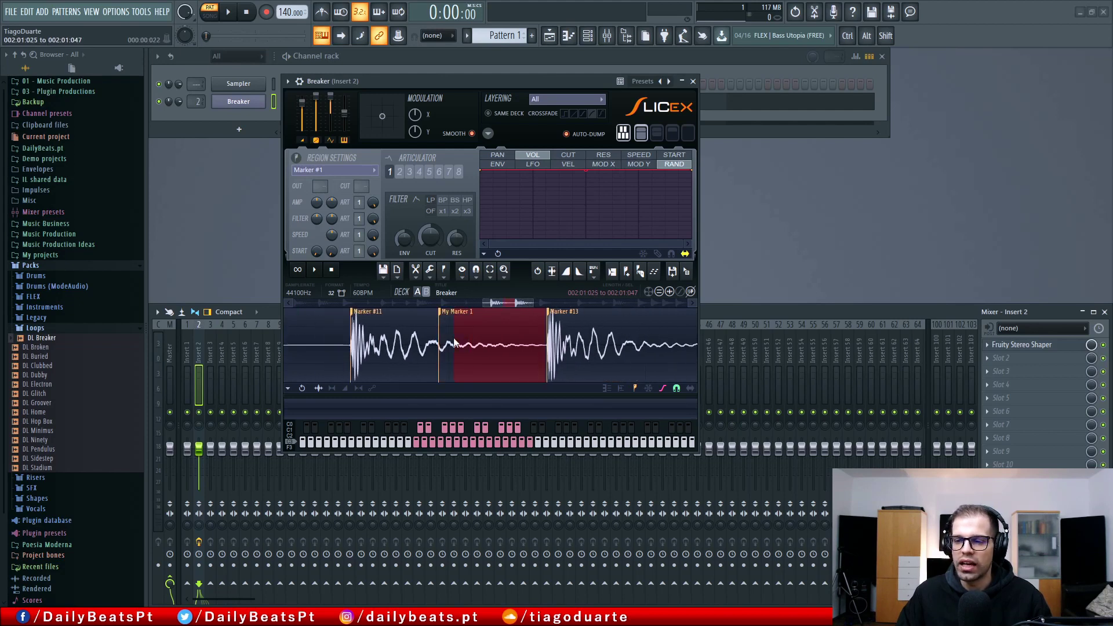
right_click(458, 312)
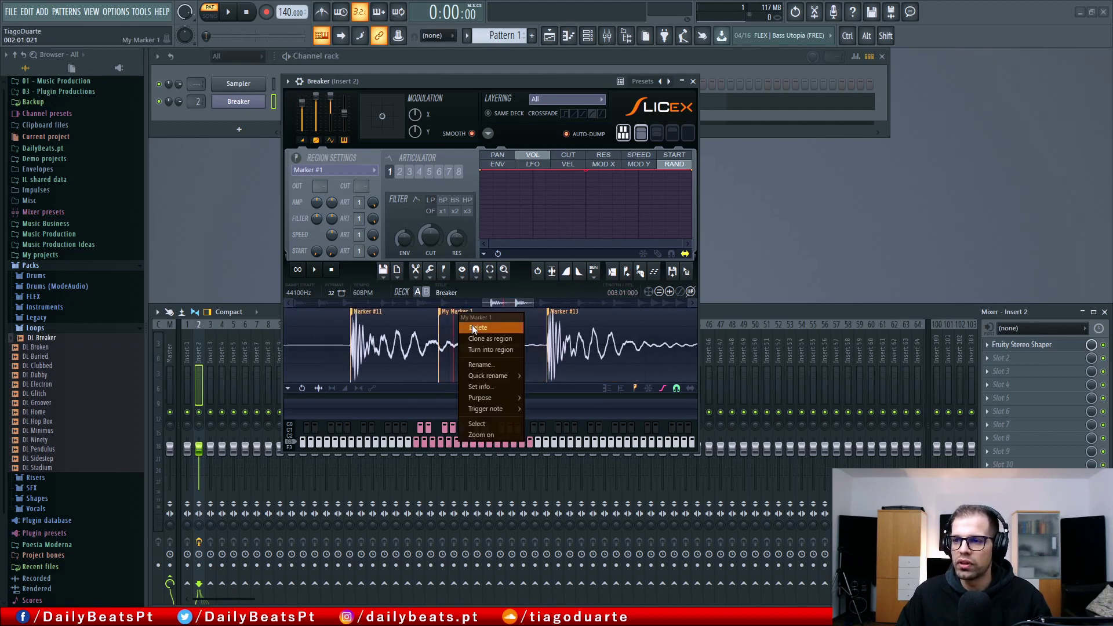
click(473, 327)
scroll(472, 325, down, 5)
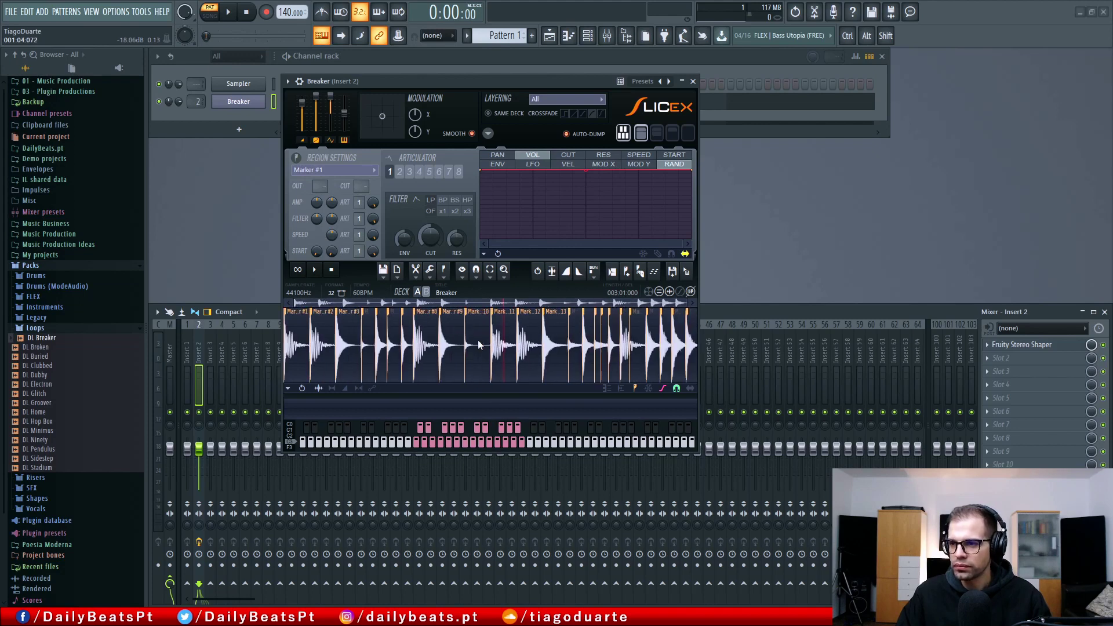
Try the spectrum display with dual view on the Breaker sample, and switch the spectrum back off.
click(462, 271)
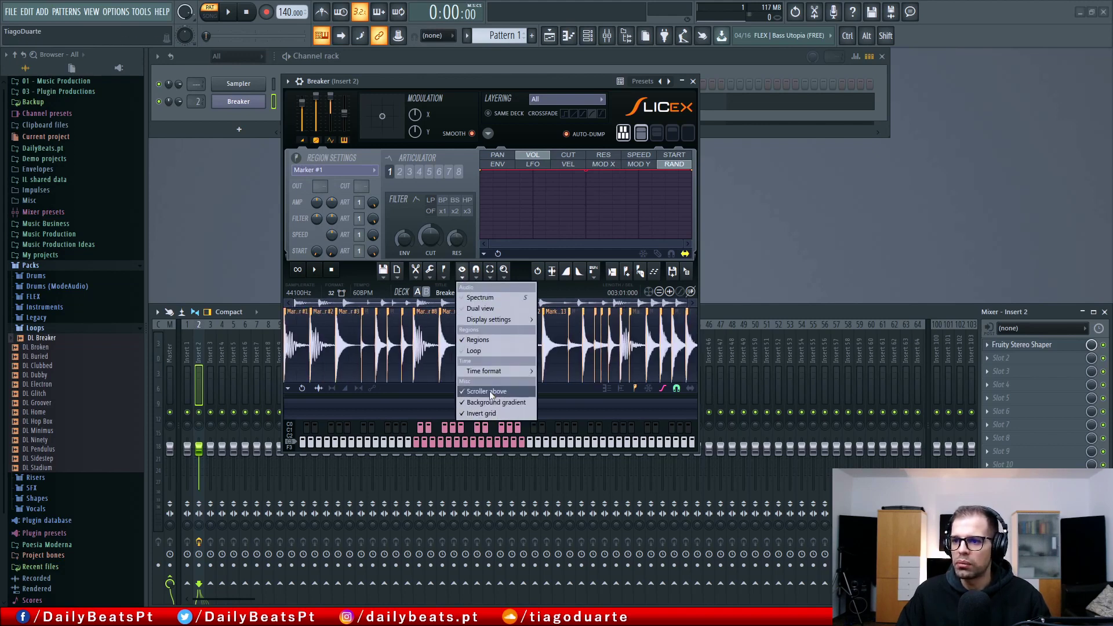
click(479, 298)
click(462, 271)
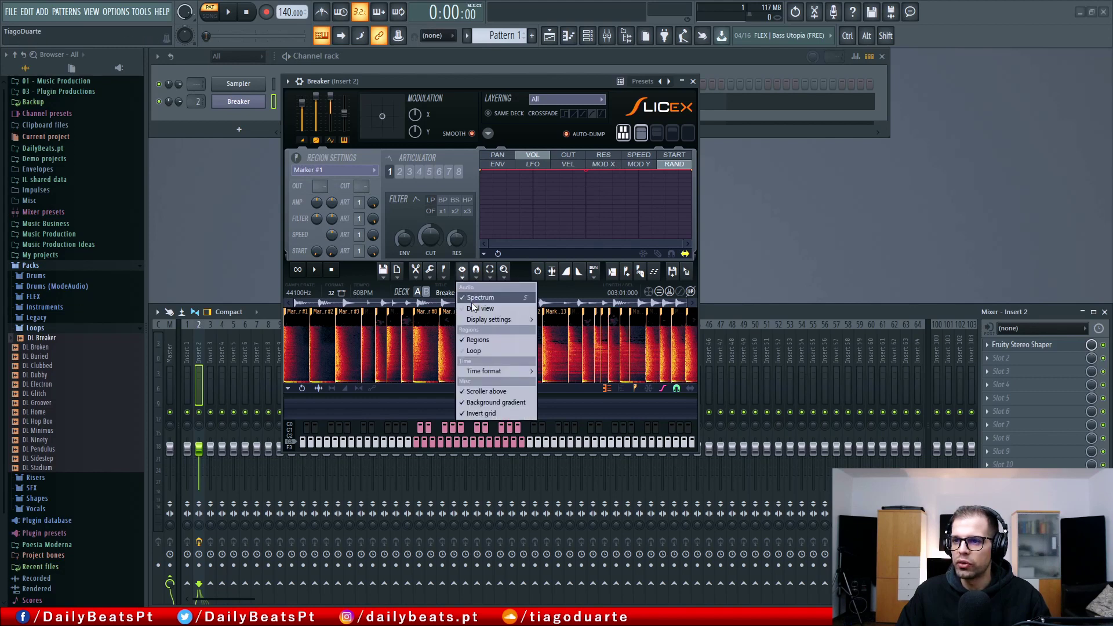
click(480, 307)
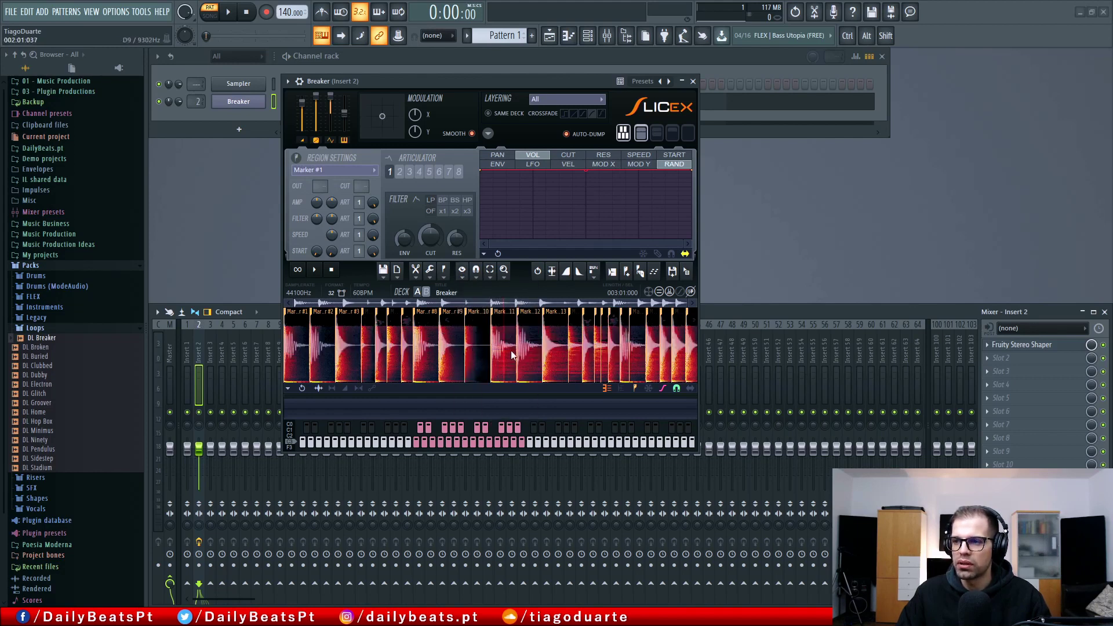
click(462, 271)
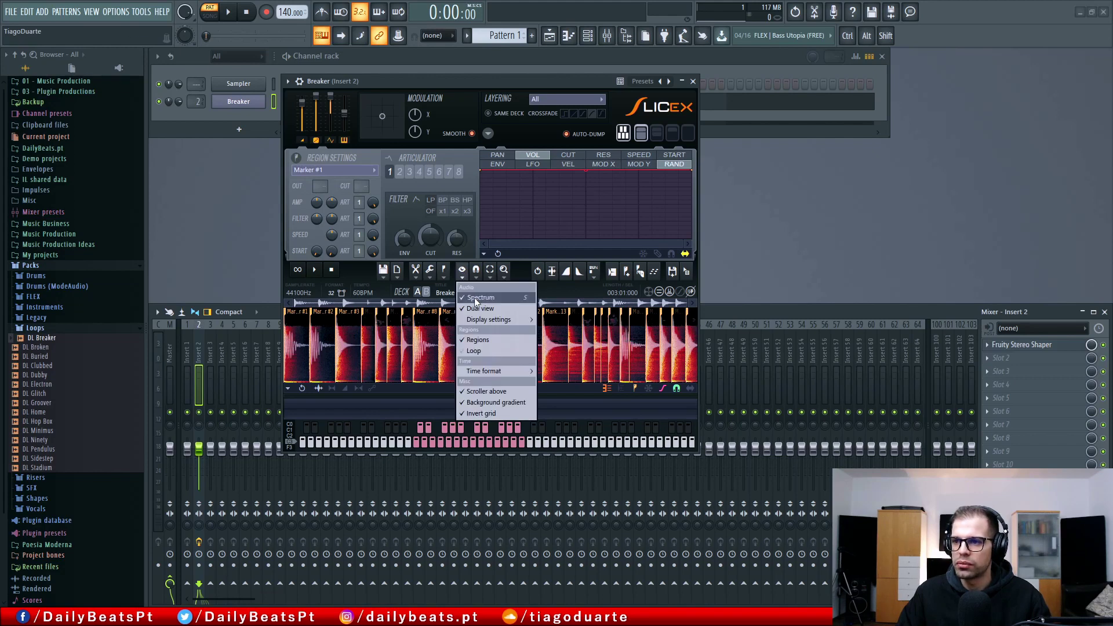
click(475, 298)
Look through the wave editor's snapping and selection options and its audio processing tools.
click(476, 270)
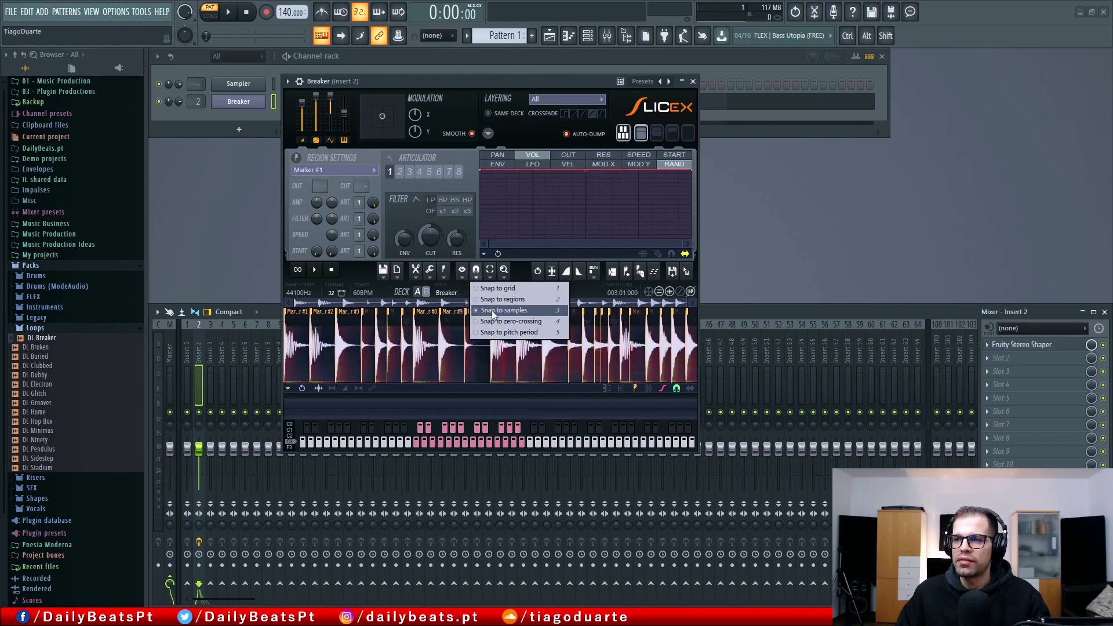
click(525, 271)
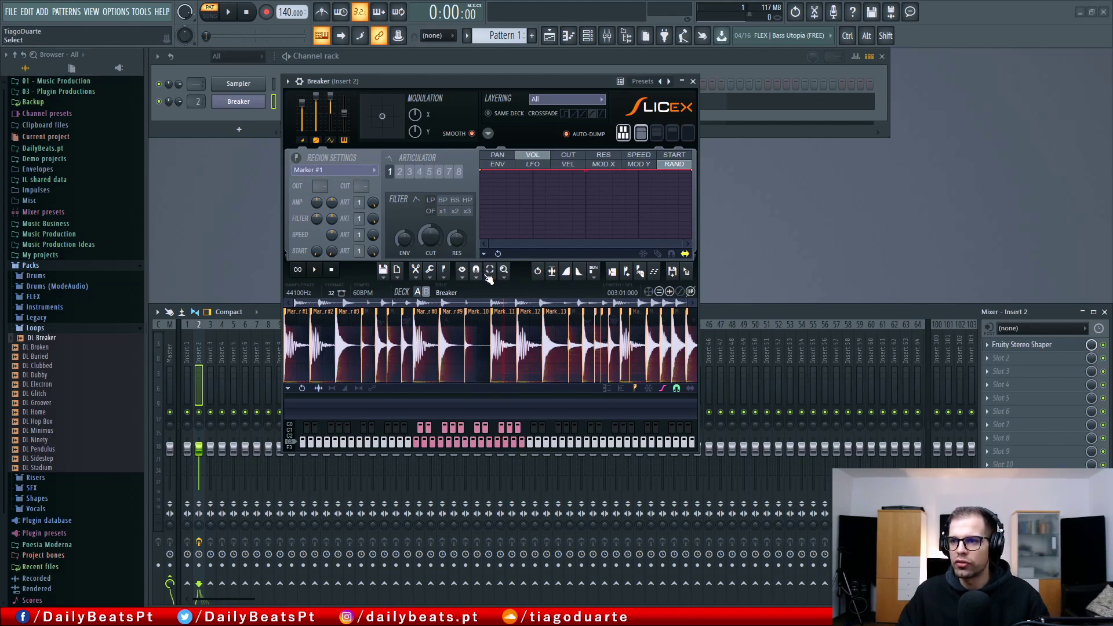
click(490, 271)
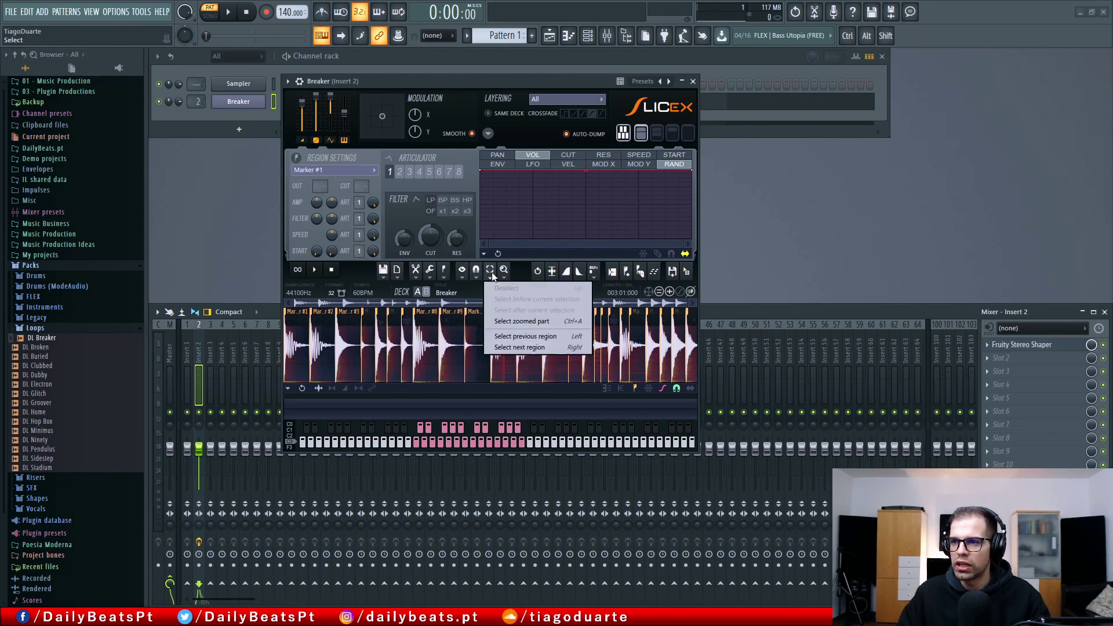
click(525, 270)
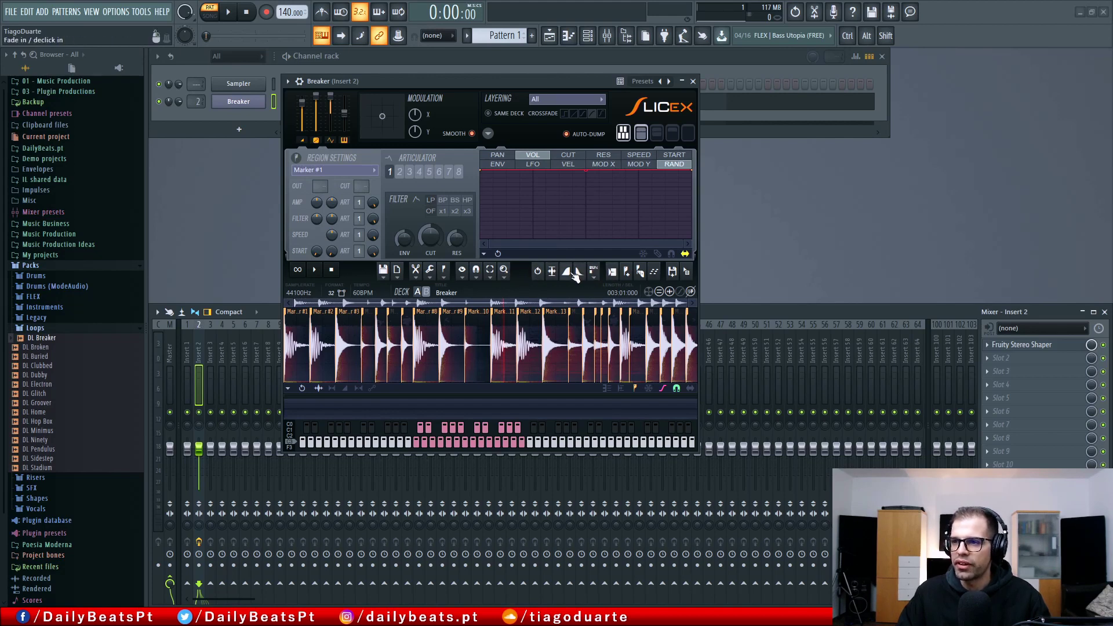
click(539, 276)
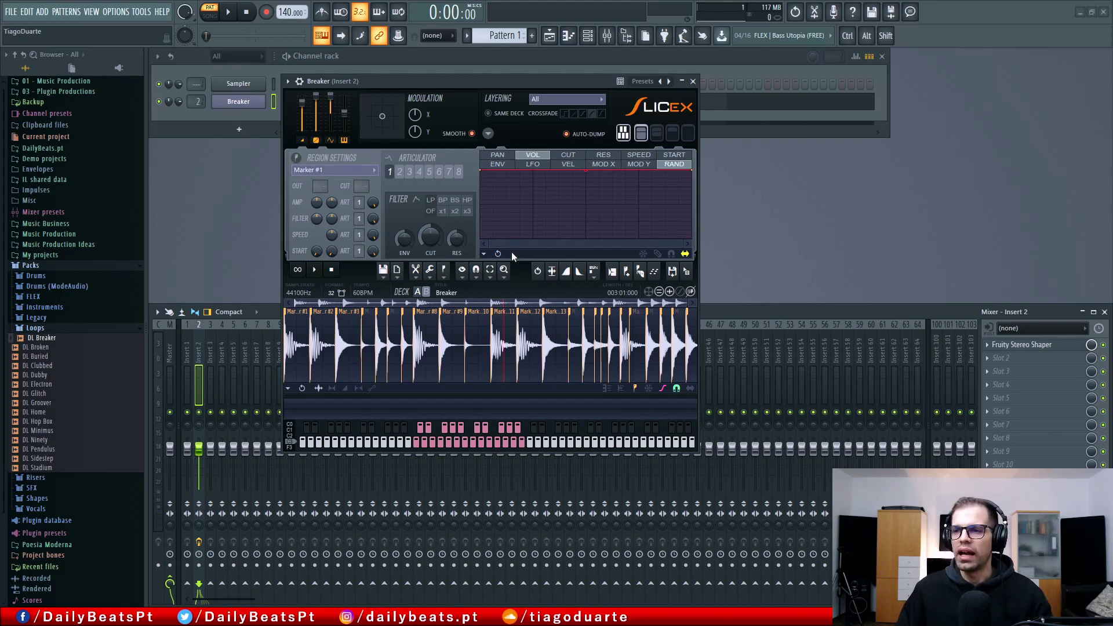
drag(480, 82, 485, 89)
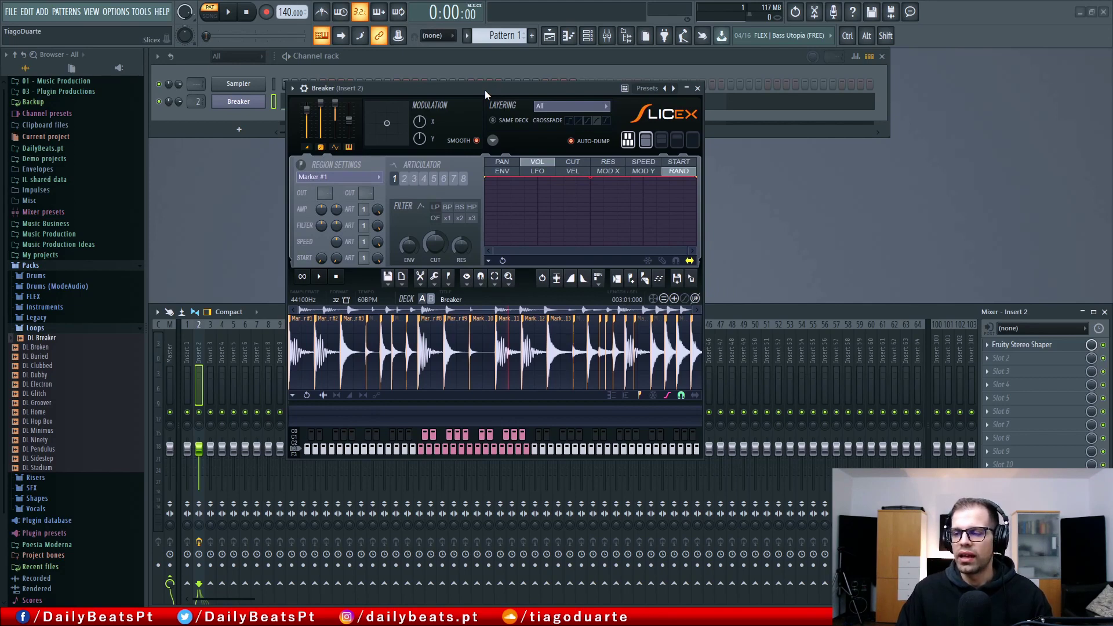
drag(483, 88, 479, 85)
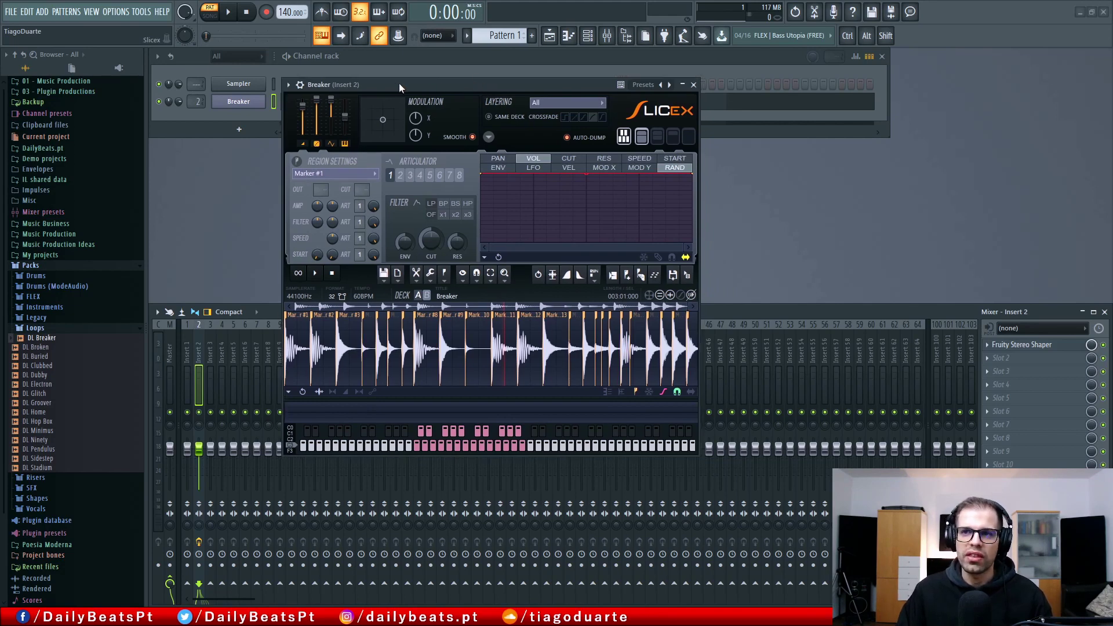